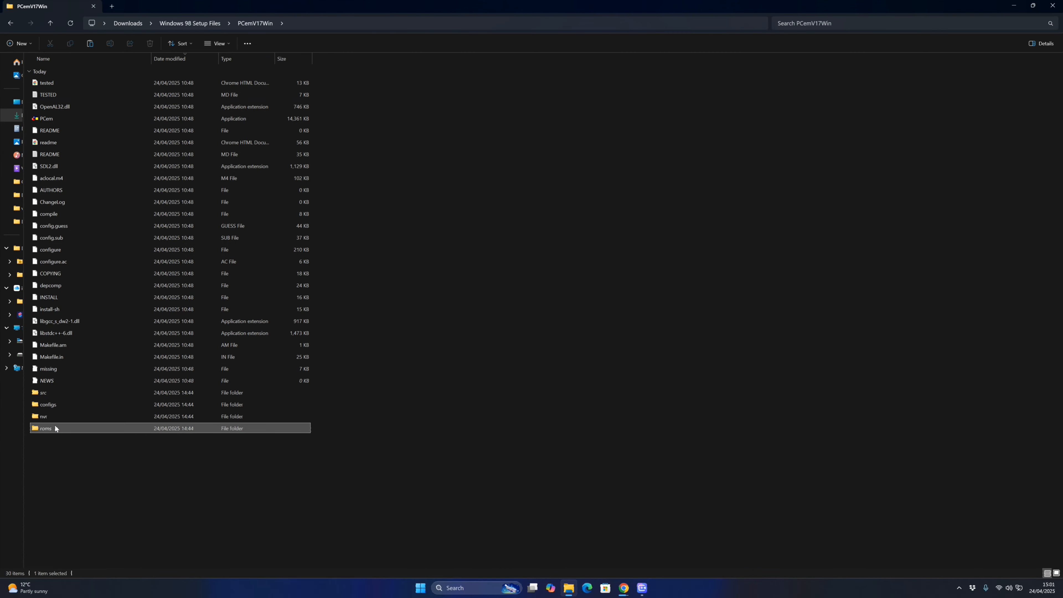
# - Paste the copied ROM files into the roms folder inside PCemV17Win
pyautogui.doubleClick(59, 428)
pyautogui.rightClick(393, 182)
pyautogui.click(404, 193)
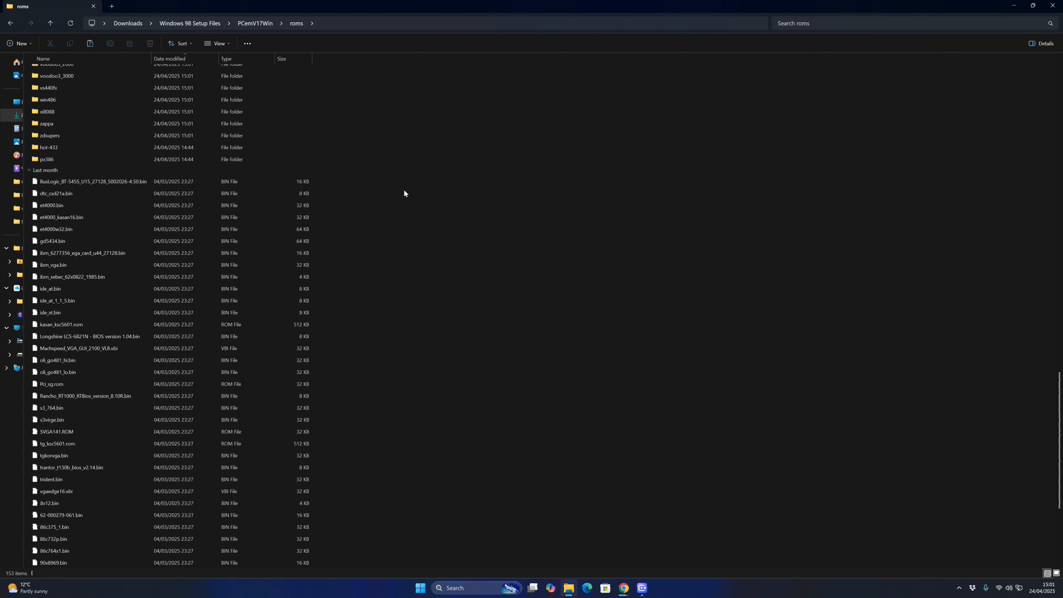
pyautogui.scroll(3, 238, 247)
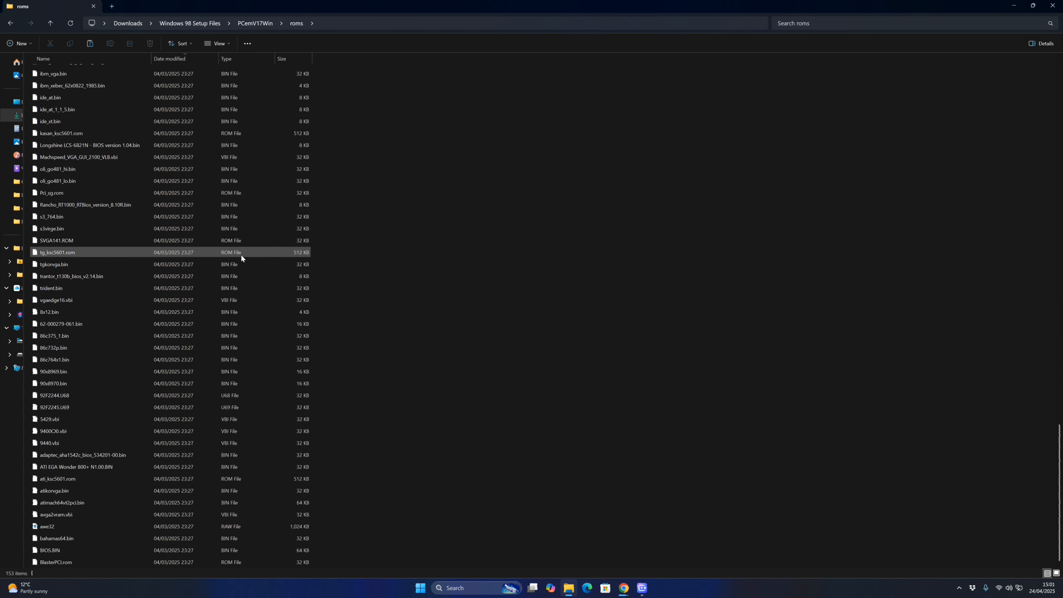
pyautogui.scroll(20, 254, 274)
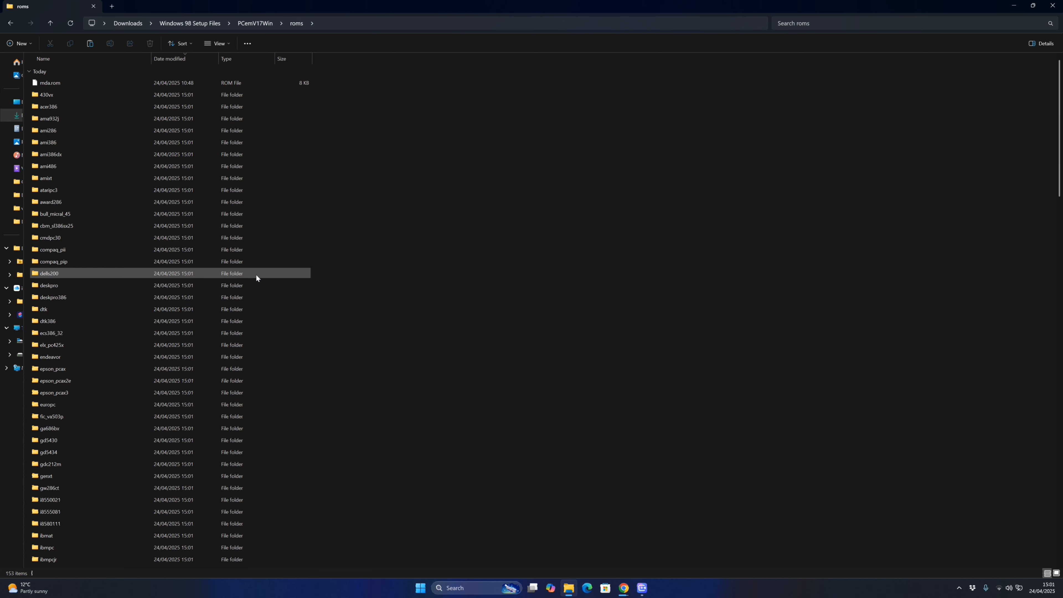
# - Leave the roms folder and return to the Windows 98 Setup Files folder
pyautogui.click(257, 24)
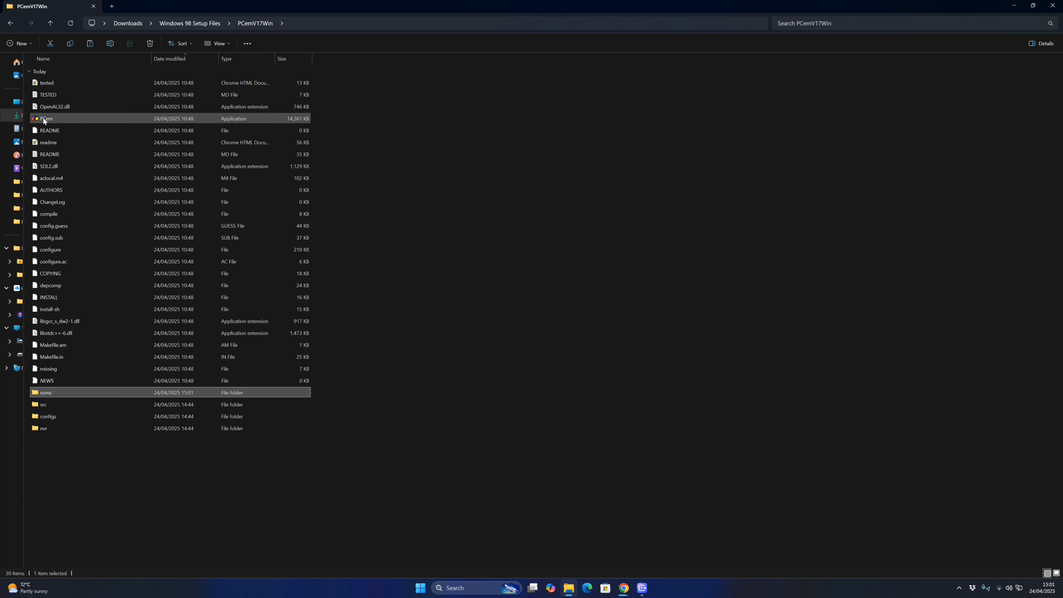
pyautogui.click(191, 26)
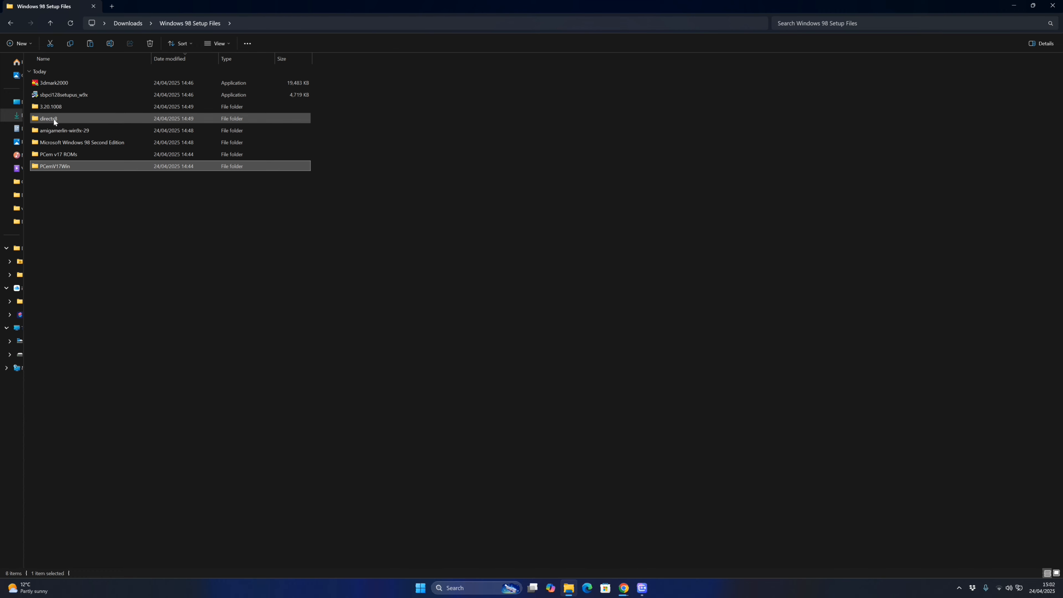
pyautogui.click(121, 255)
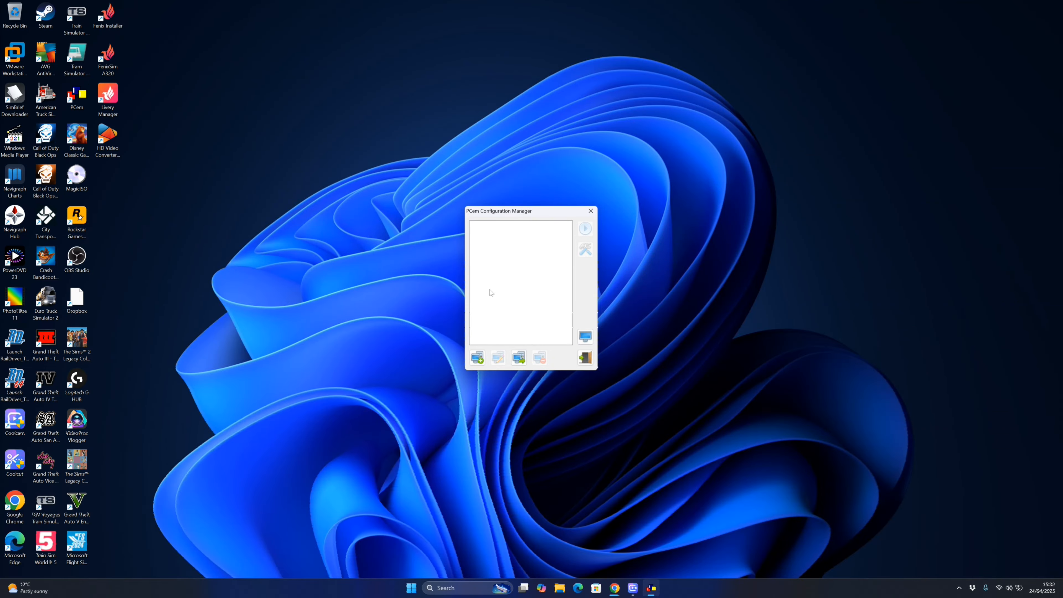
# - In PCem, create a new machine configuration named "Windows 98"
pyautogui.click(477, 357)
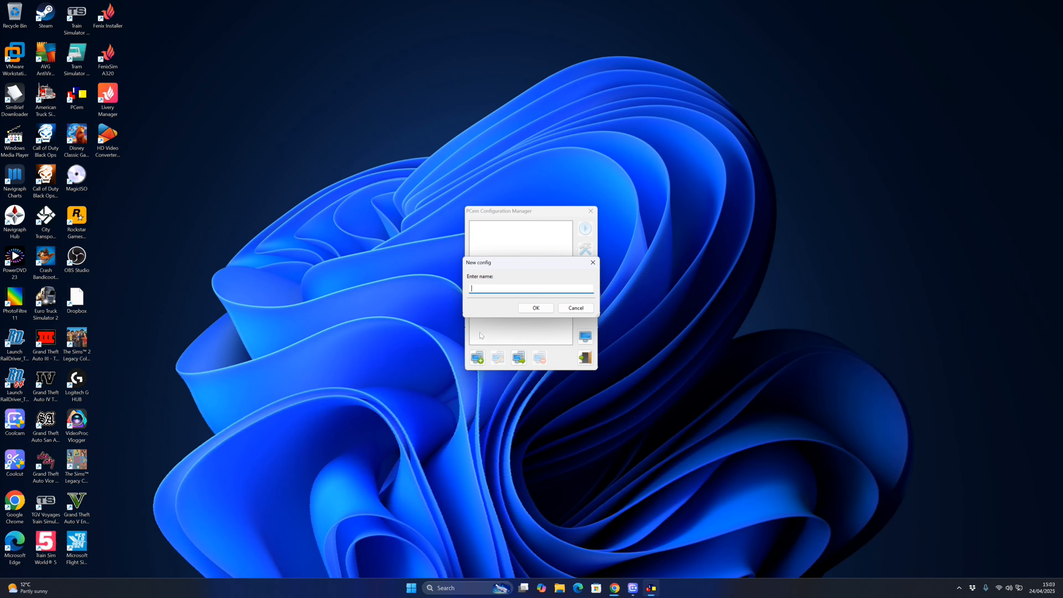
pyautogui.write('Windows 98')
pyautogui.click(532, 309)
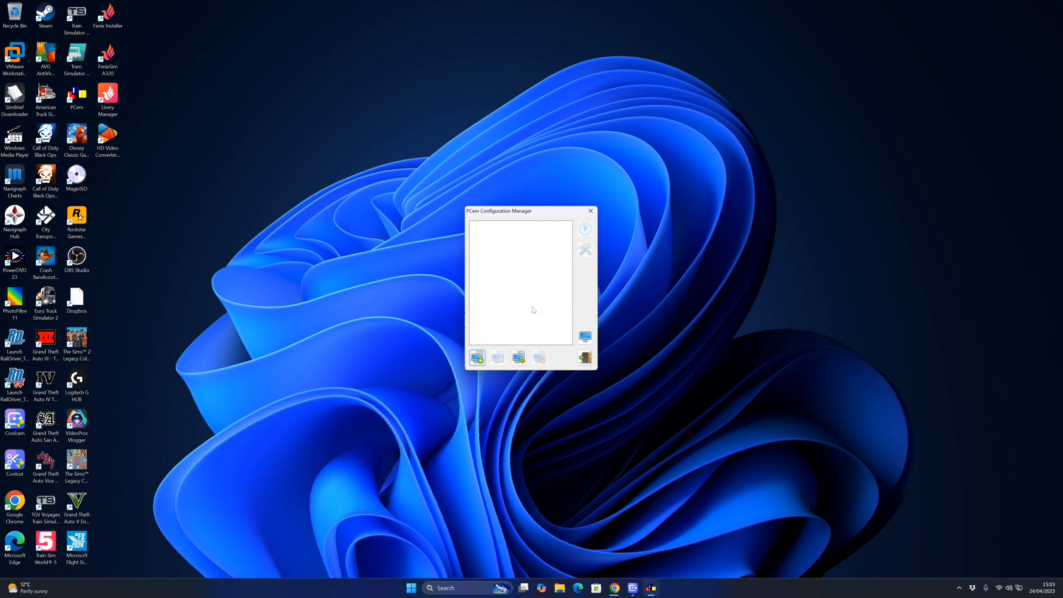
# - Set the machine to [Slot 1] Gigabyte GA-686BX with an Intel Pentium II/450 CPU
pyautogui.click(508, 275)
pyautogui.scroll(-10, 529, 377)
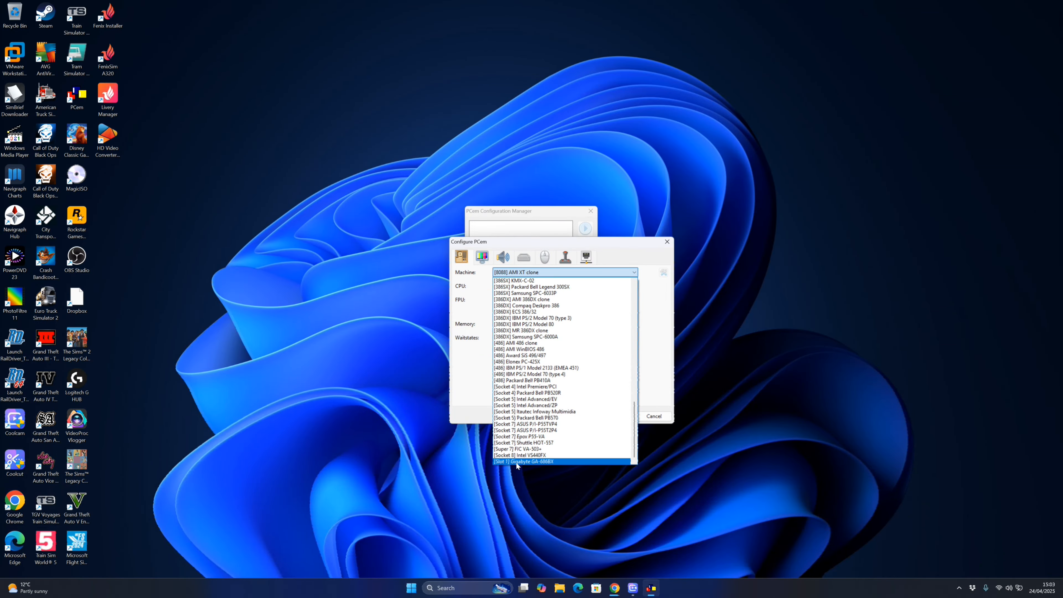
pyautogui.click(518, 461)
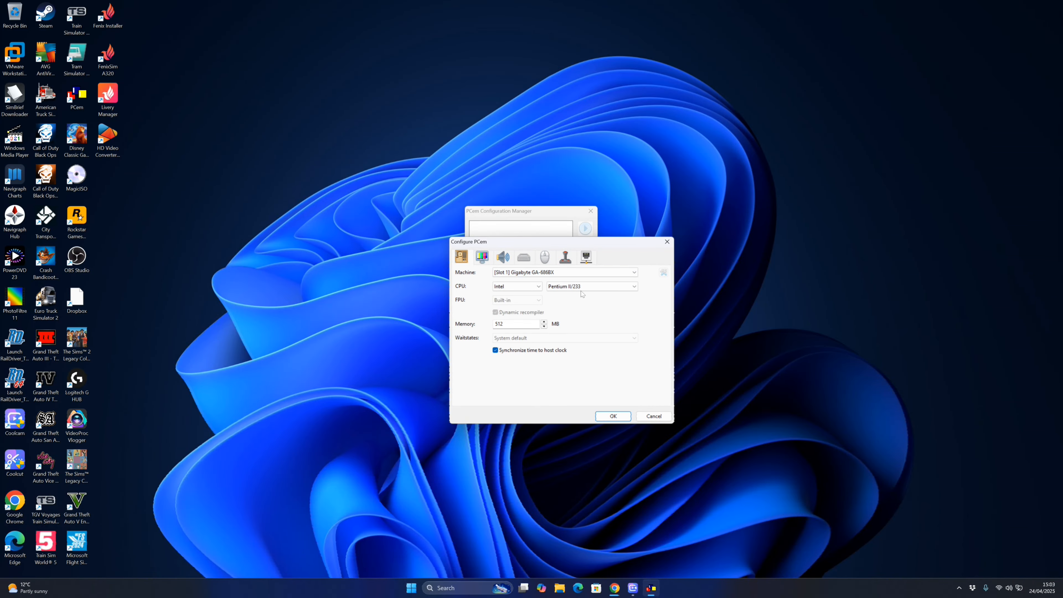
pyautogui.click(562, 286)
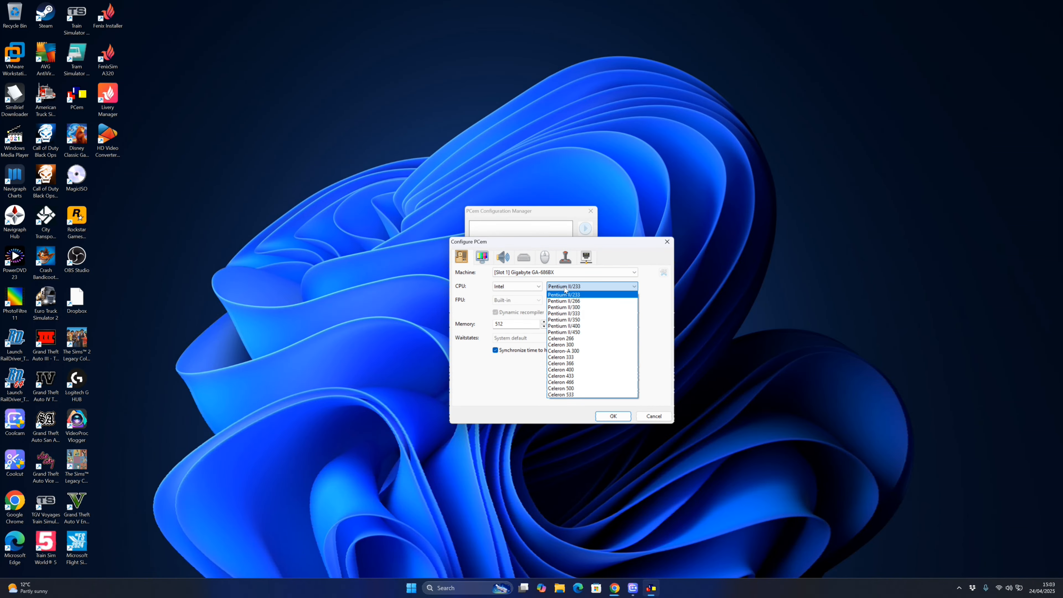
pyautogui.click(574, 333)
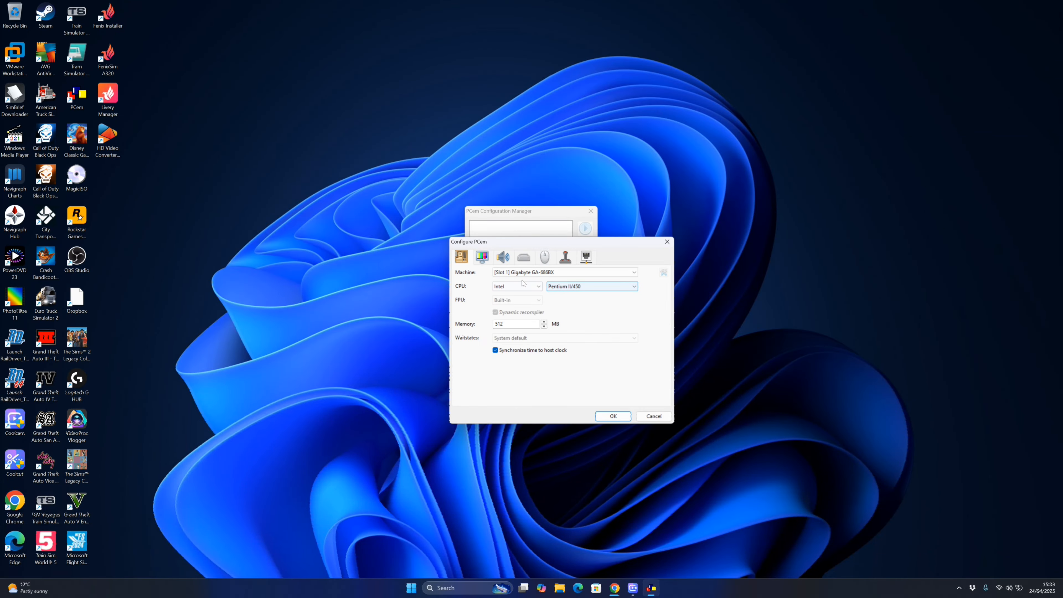
# - Set the video device to 3DFX Voodoo 3 3000 with the speed Fast VLB/PCI
pyautogui.click(483, 257)
pyautogui.click(508, 272)
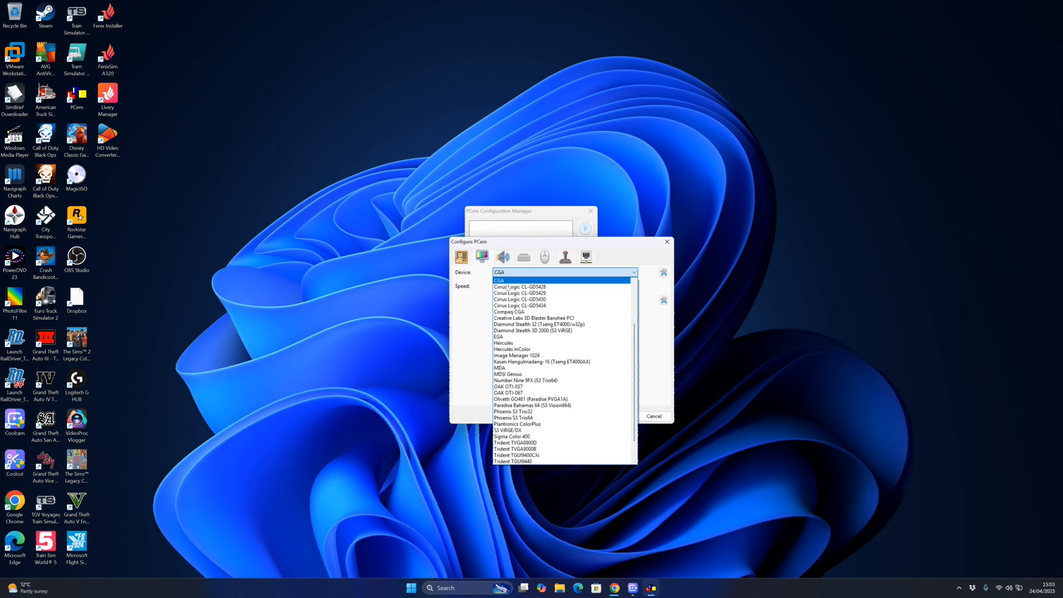
pyautogui.scroll(-6, 509, 289)
pyautogui.scroll(9, 519, 293)
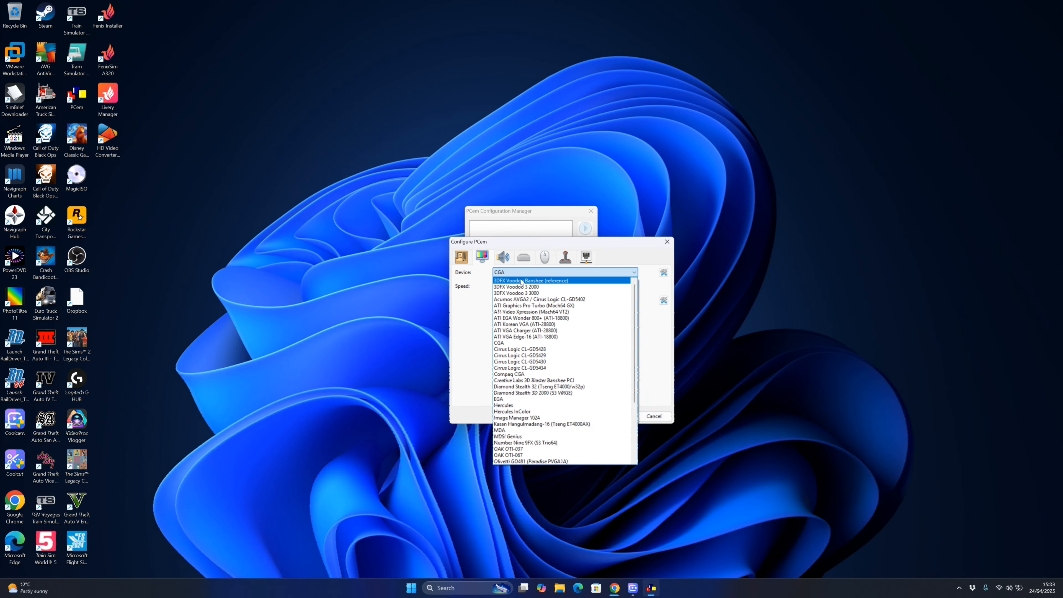
pyautogui.click(521, 293)
pyautogui.click(513, 286)
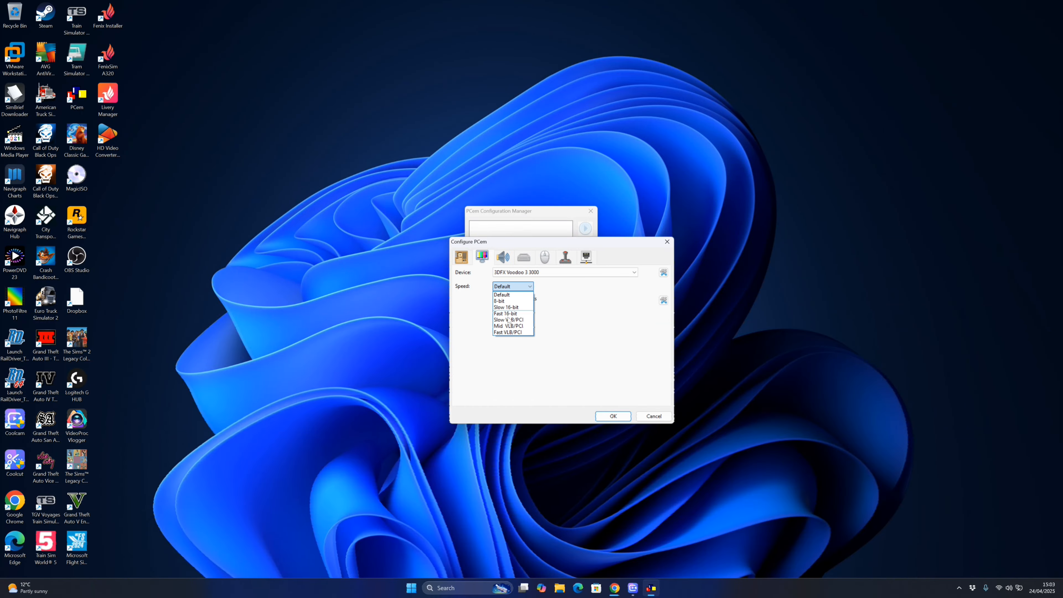
pyautogui.click(507, 333)
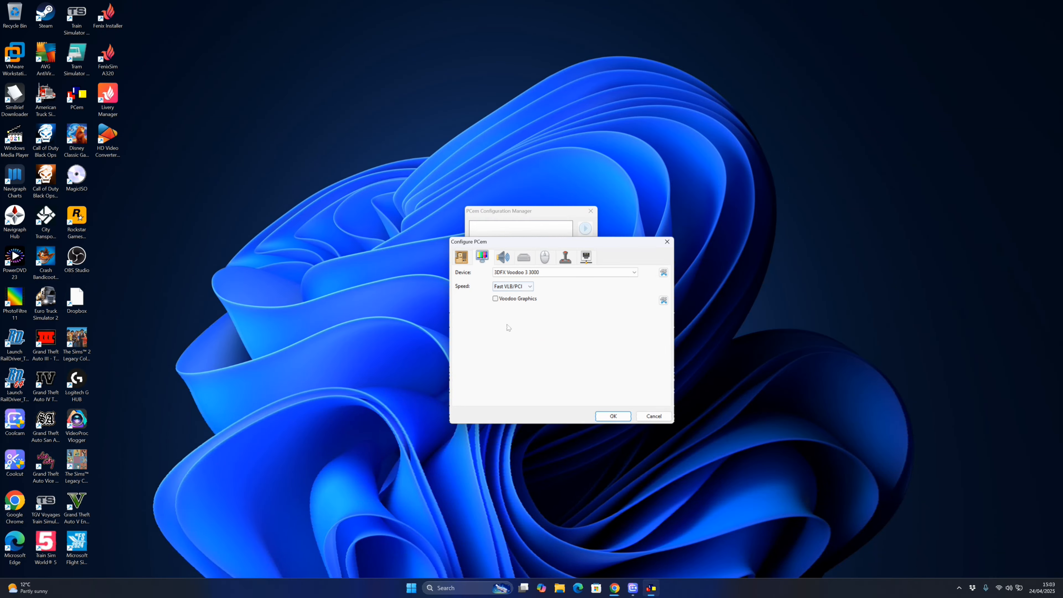
# - Enable Voodoo Graphics and set its framebuffer and texture memory sizes to 4 MB each
pyautogui.click(496, 299)
pyautogui.click(663, 300)
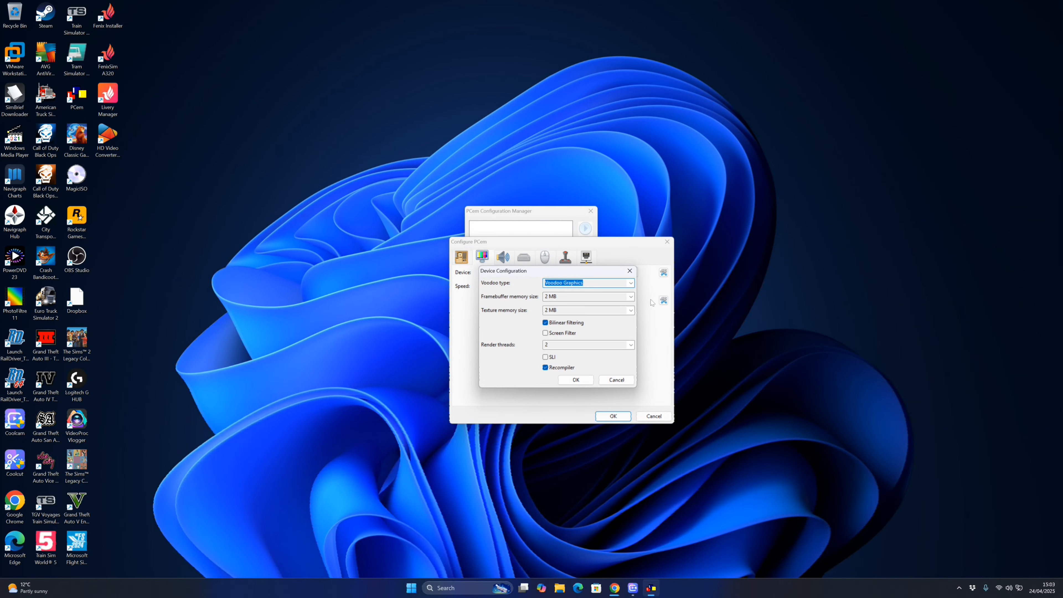
pyautogui.click(631, 297)
pyautogui.click(574, 319)
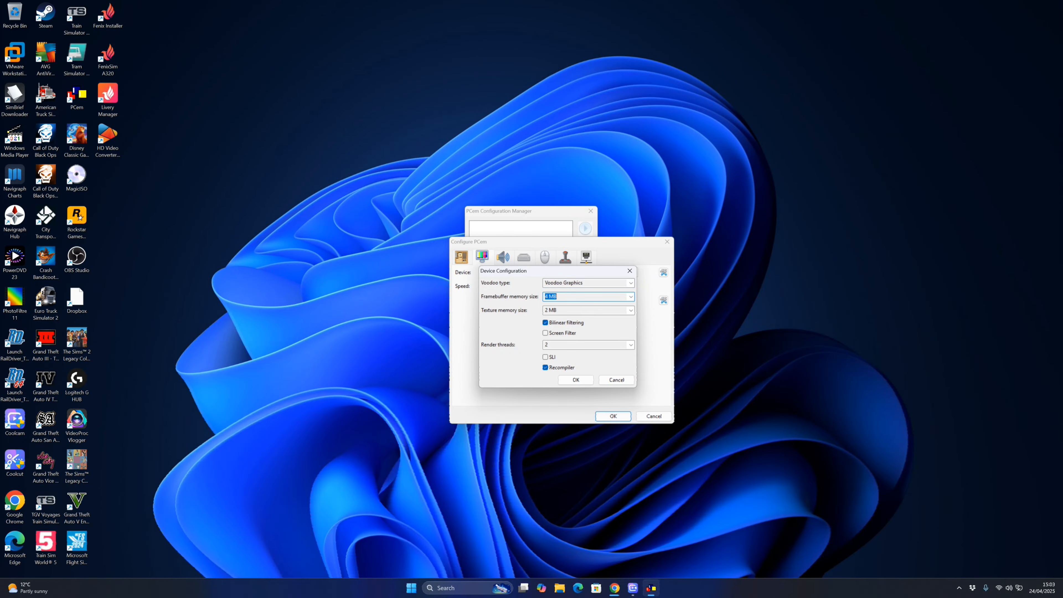
pyautogui.click(631, 310)
pyautogui.click(575, 331)
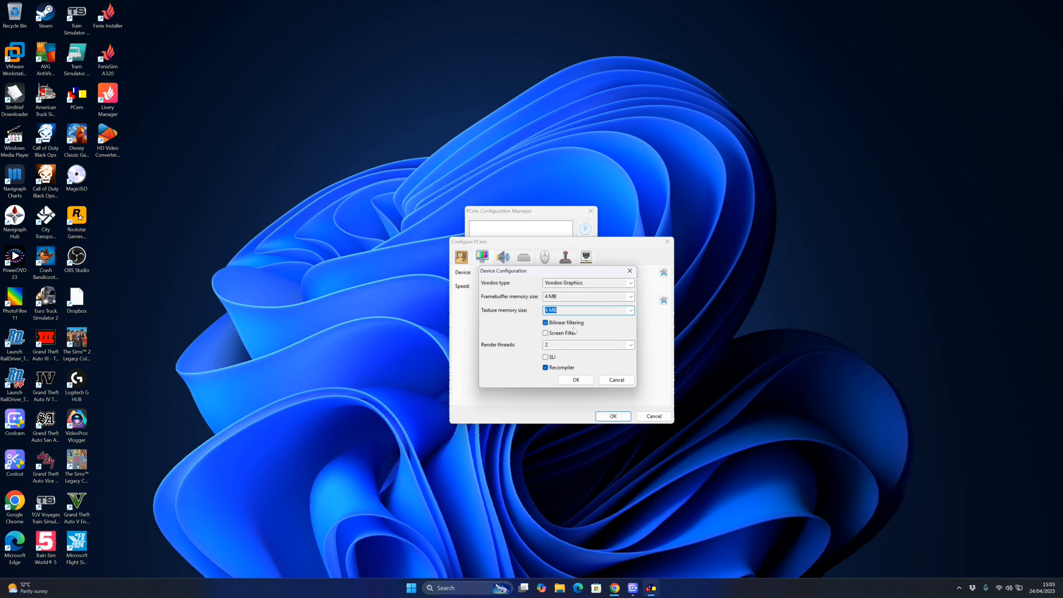
pyautogui.click(571, 383)
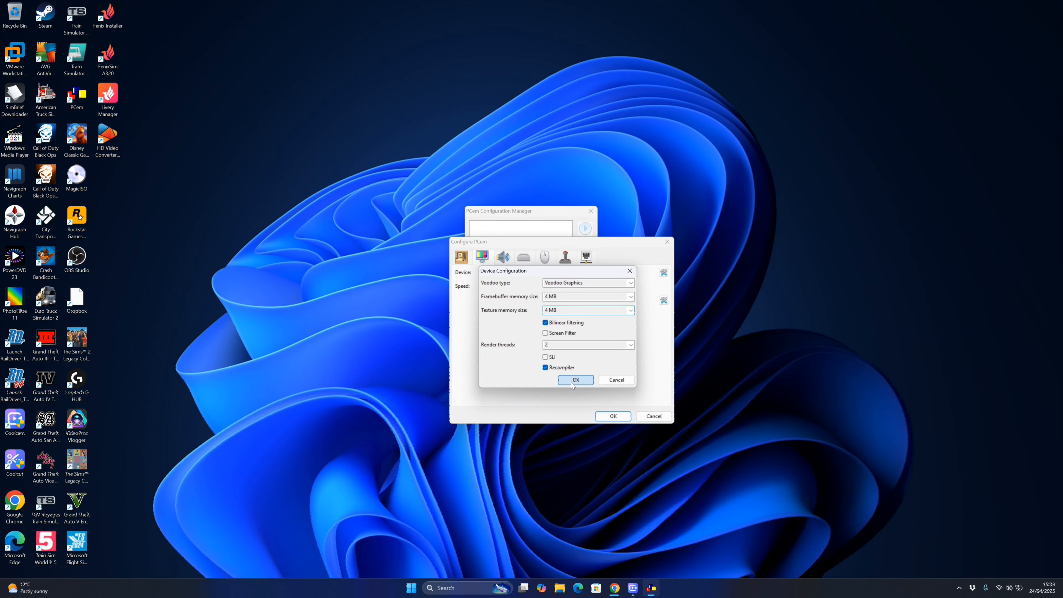
# - Set the sound device to Sound Blaster PCI 128
pyautogui.click(461, 256)
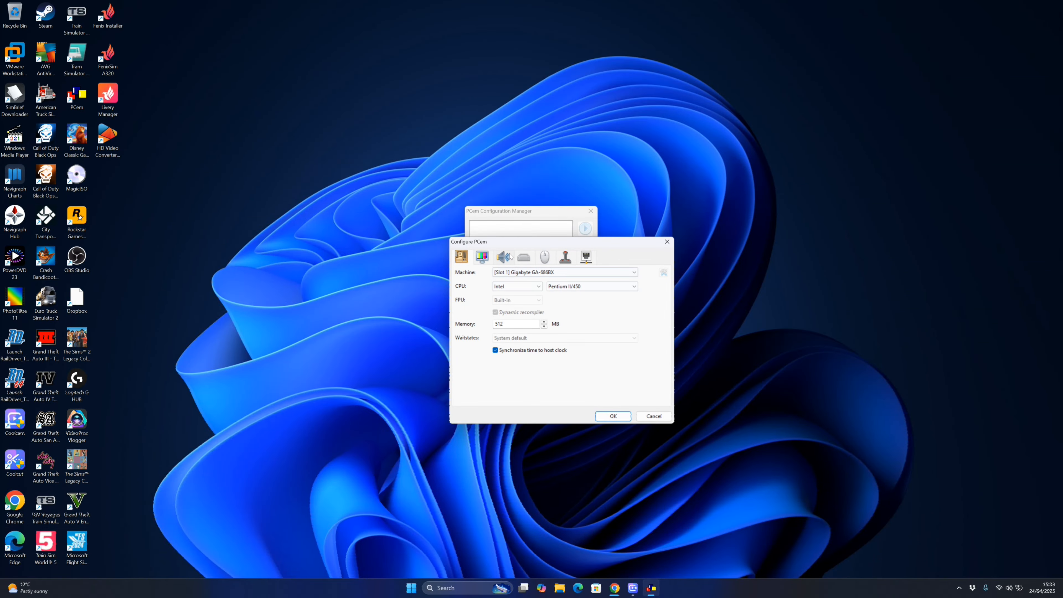
pyautogui.click(511, 257)
pyautogui.click(510, 272)
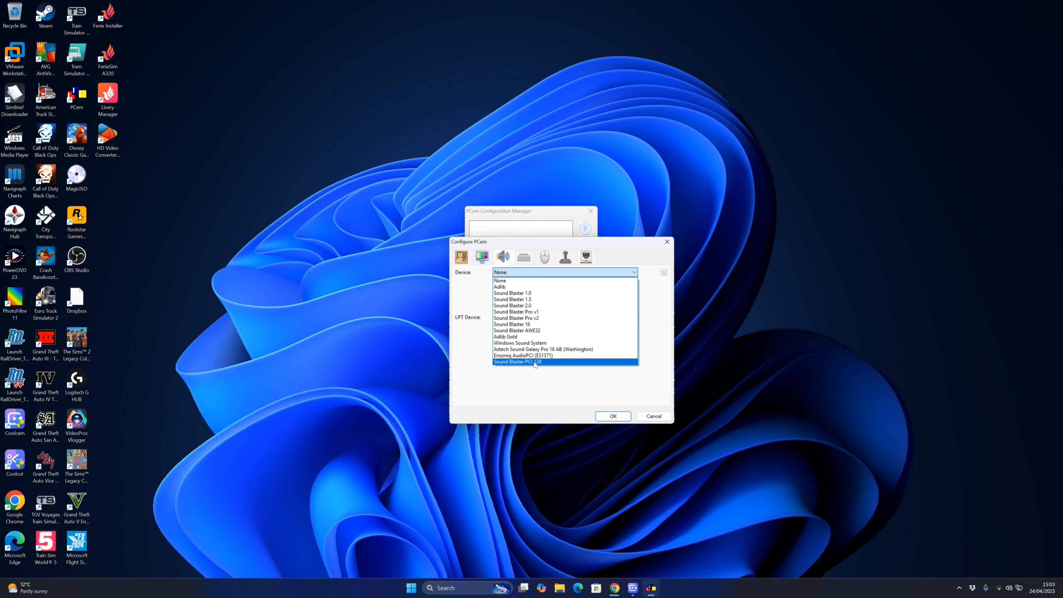
pyautogui.click(535, 362)
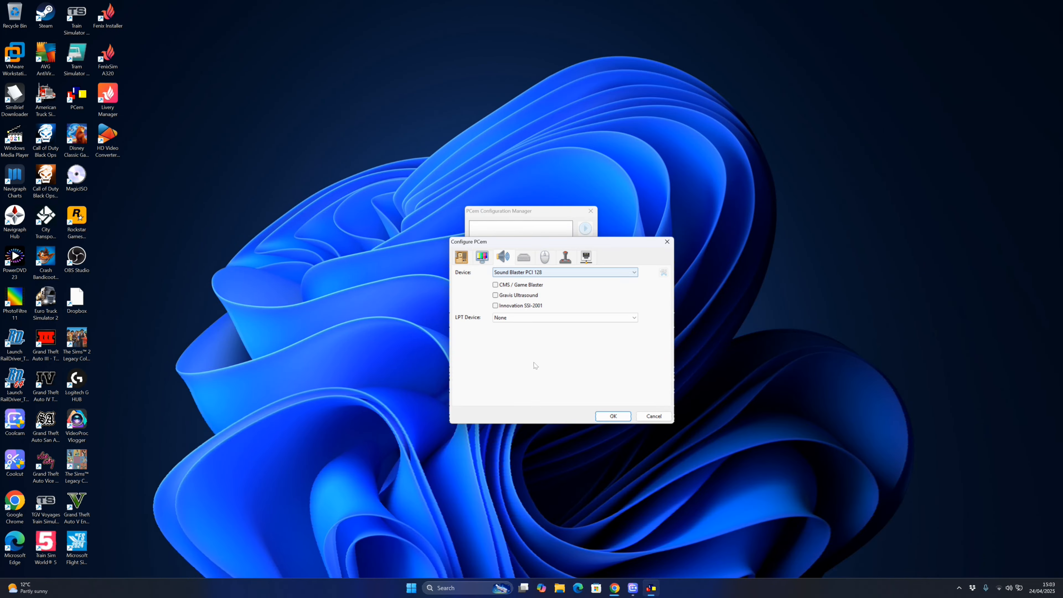
# - Set floppy drive FDD2 to None and FDD1 to 3.5" 1.44M
pyautogui.click(522, 259)
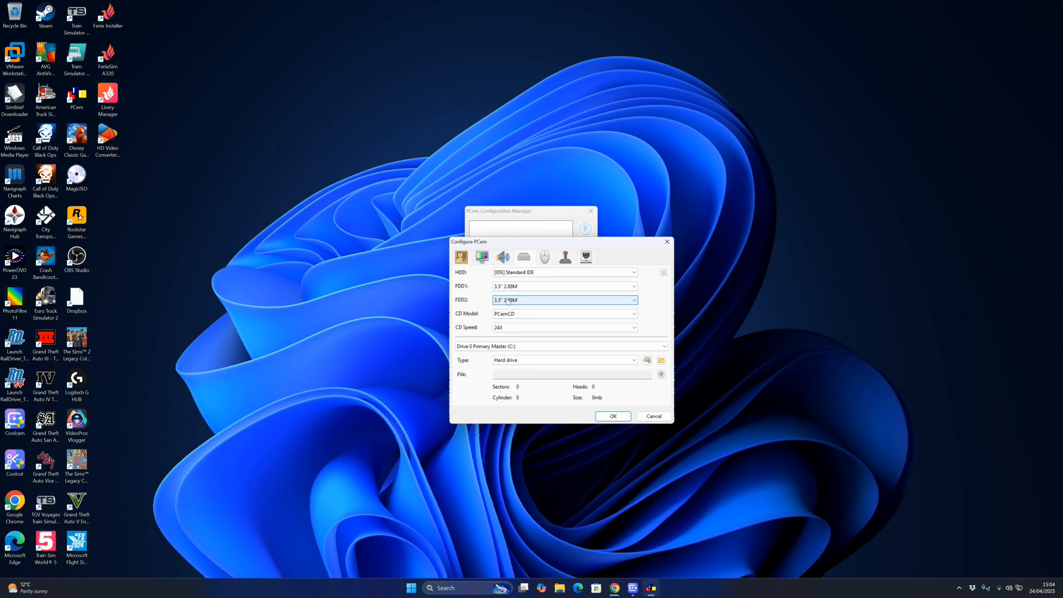
pyautogui.click(508, 300)
pyautogui.click(507, 308)
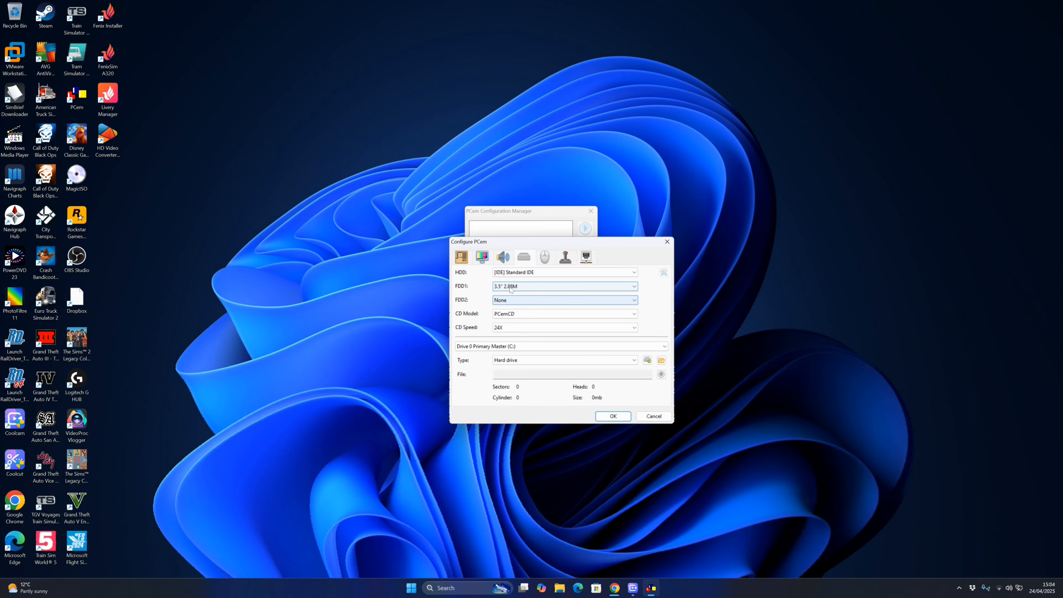
pyautogui.click(507, 286)
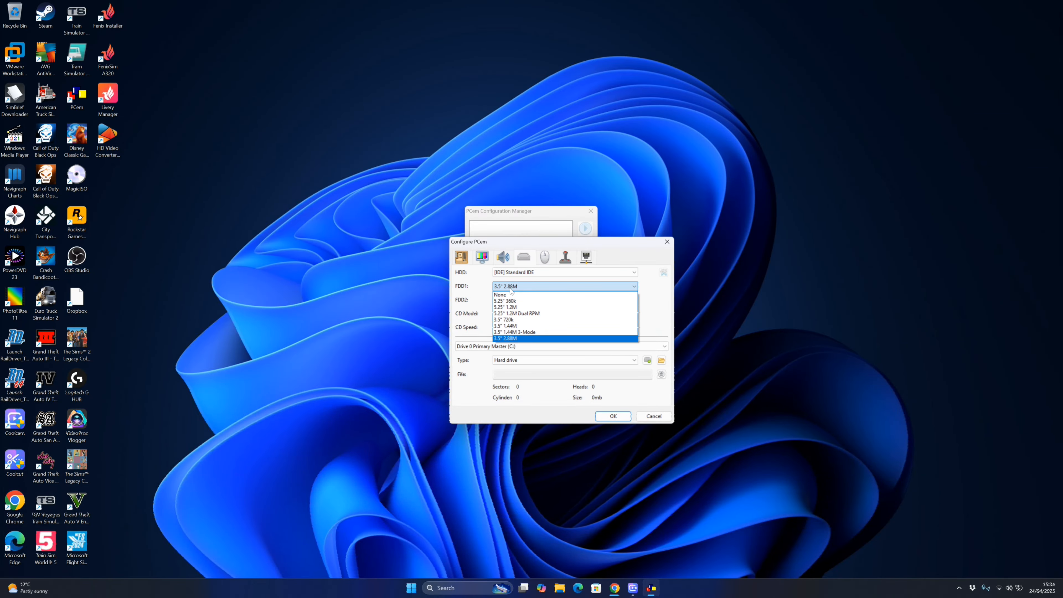
pyautogui.click(514, 327)
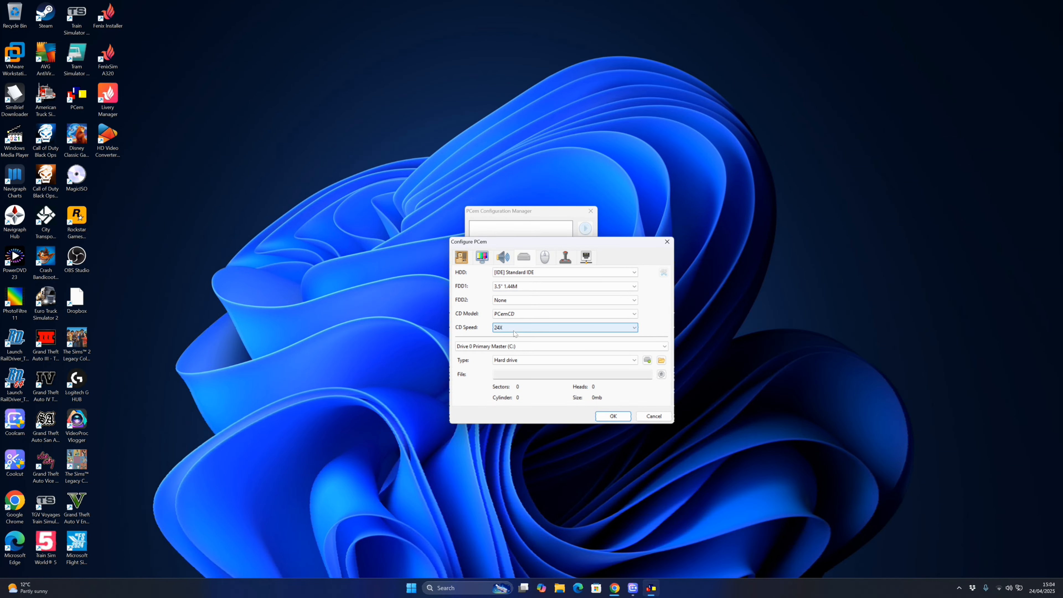
# - Set the emulated mouse to Microsoft Intellimouse (PS/2)
pyautogui.click(544, 257)
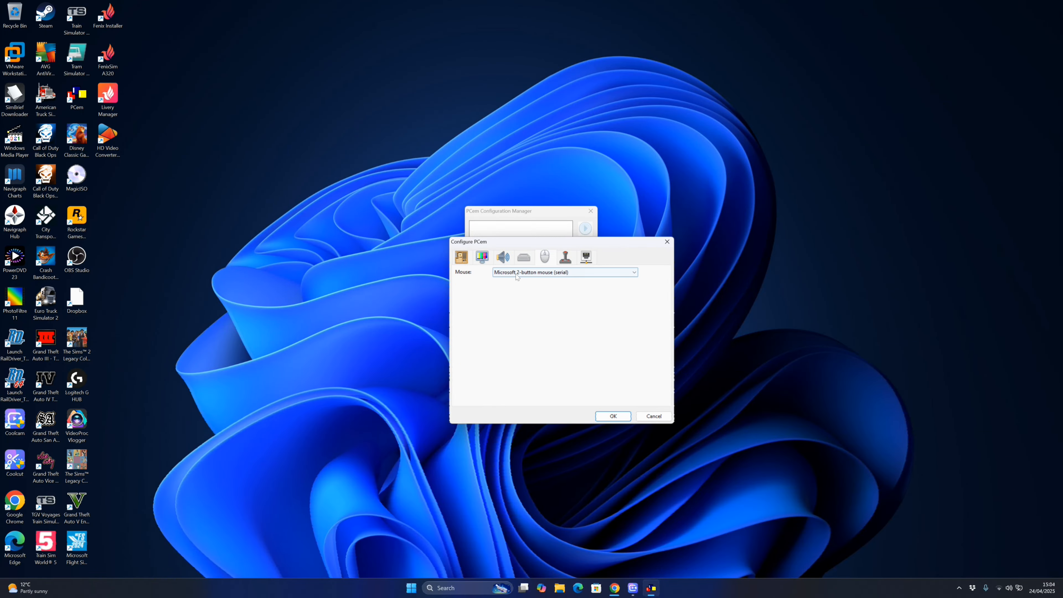
pyautogui.click(537, 277)
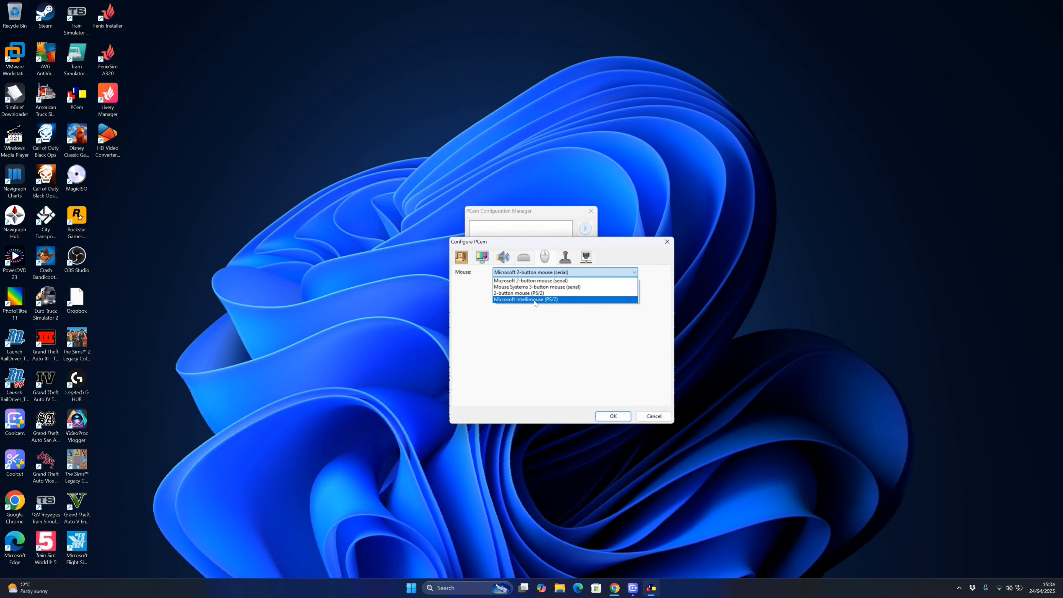
pyautogui.click(534, 300)
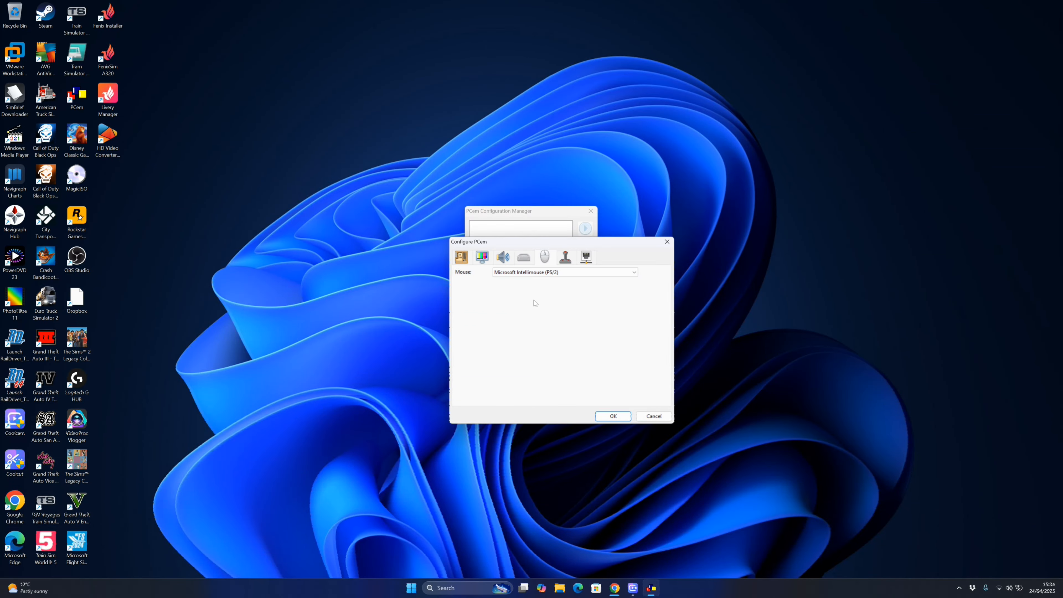
# - Start a new hard disc for the primary master drive and set its image format to Dynamic-size VHD (.vhd)
pyautogui.click(523, 257)
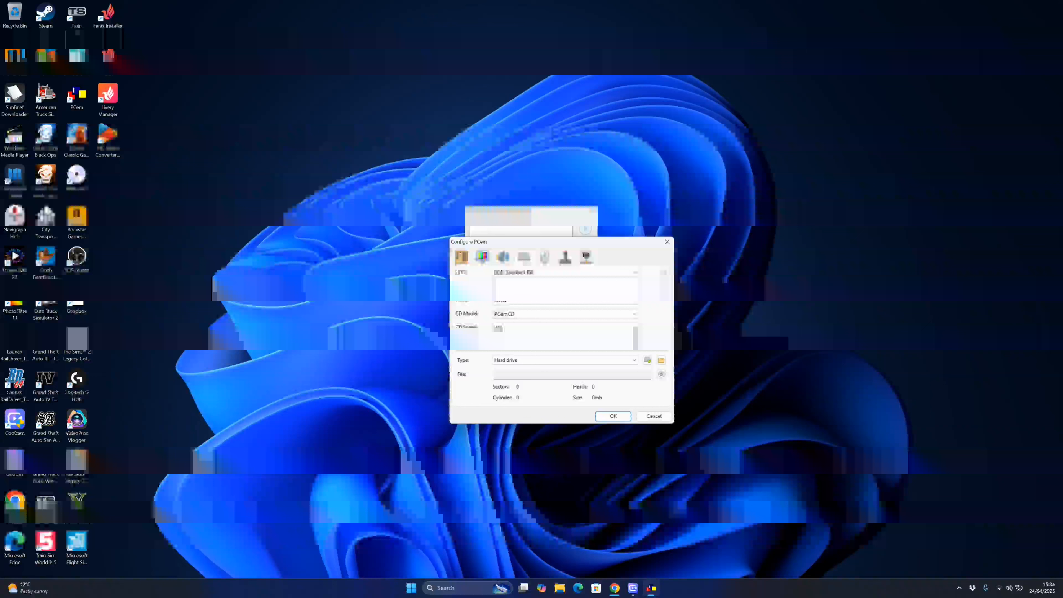
pyautogui.click(648, 361)
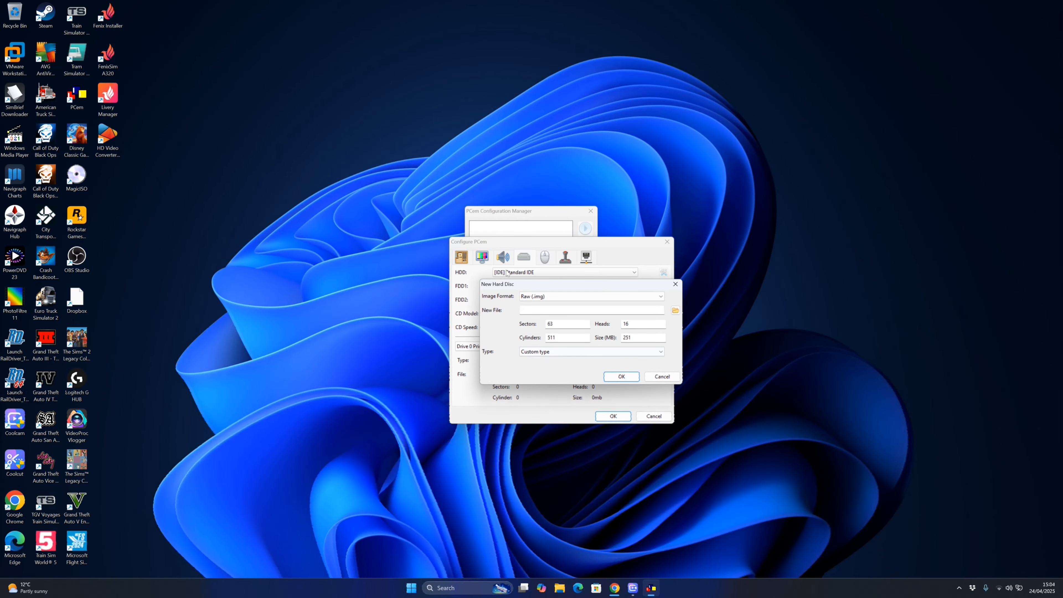
pyautogui.click(548, 296)
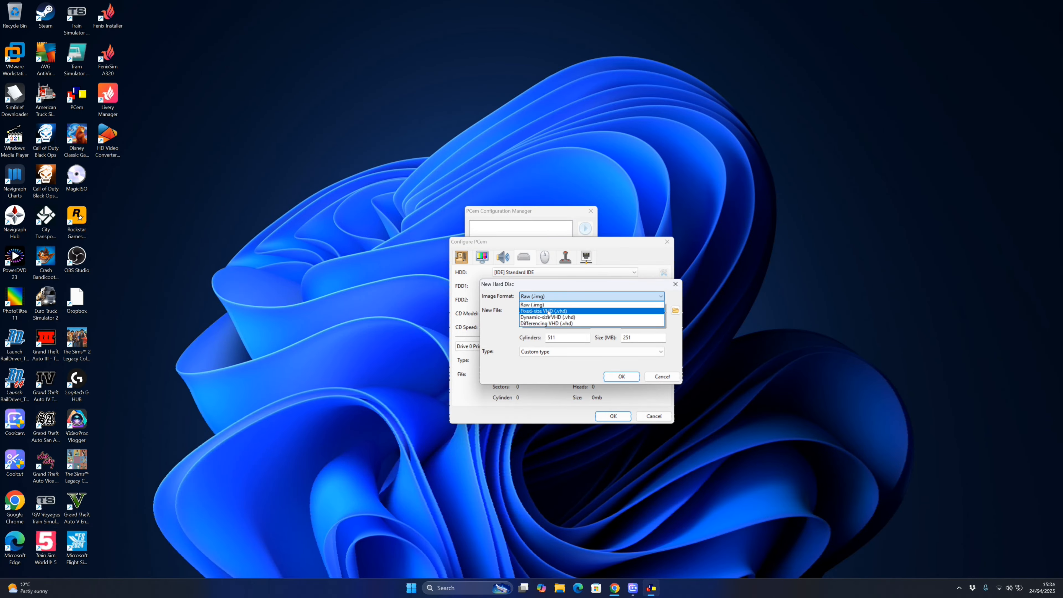
pyautogui.click(548, 317)
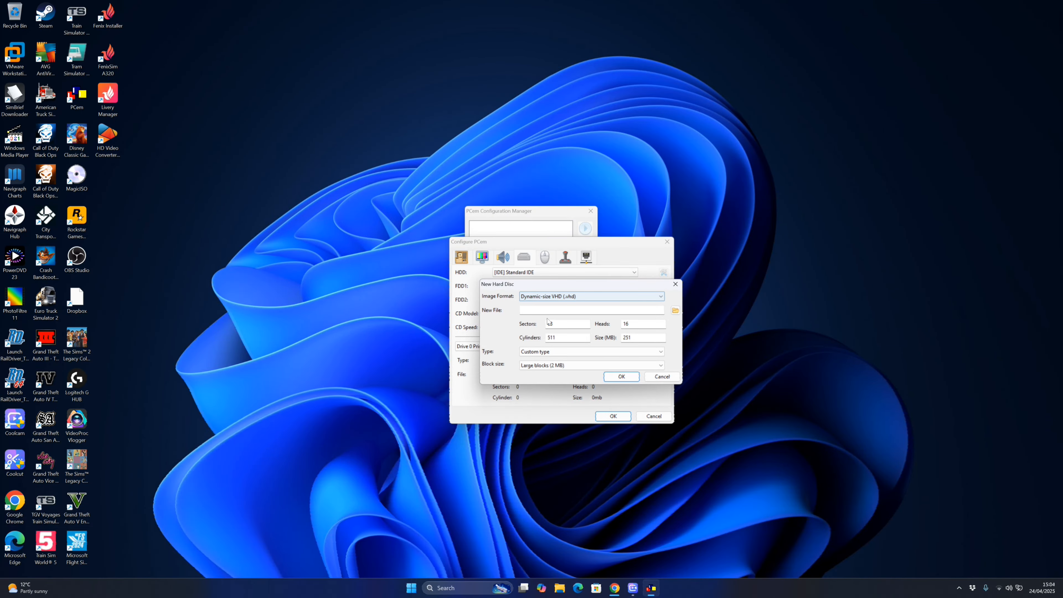
# - Set the new disc's file to "WIN98 10GB" in the PCemV17Win folder inside Downloads
pyautogui.click(675, 310)
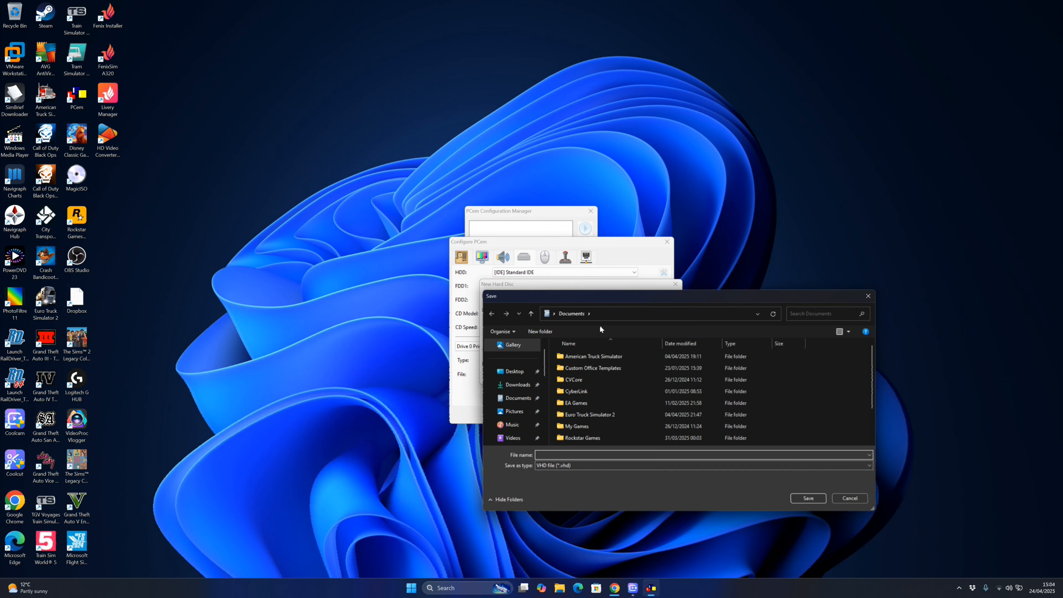
pyautogui.click(518, 384)
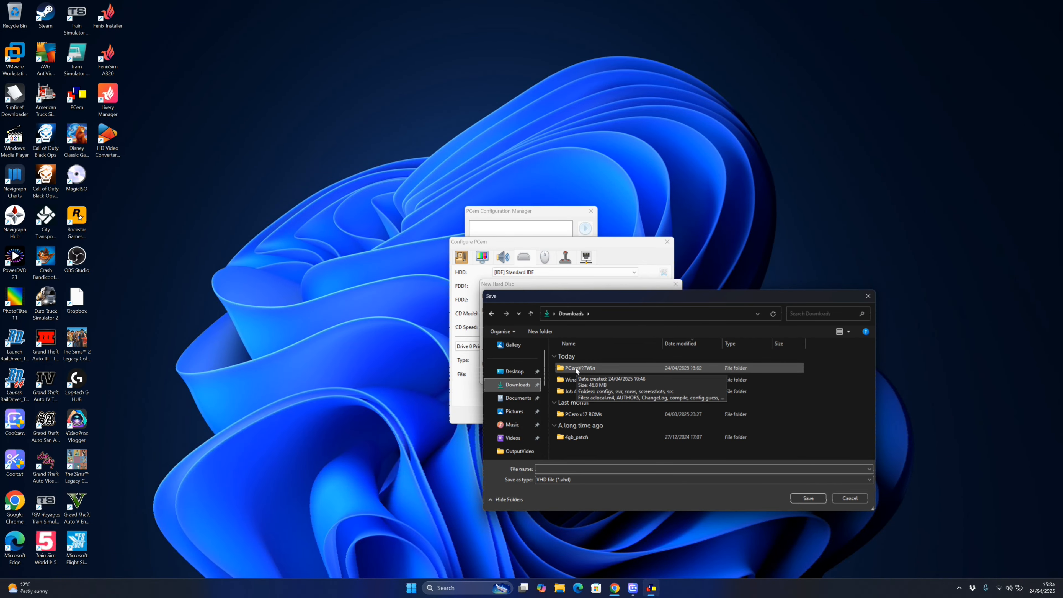
pyautogui.doubleClick(576, 371)
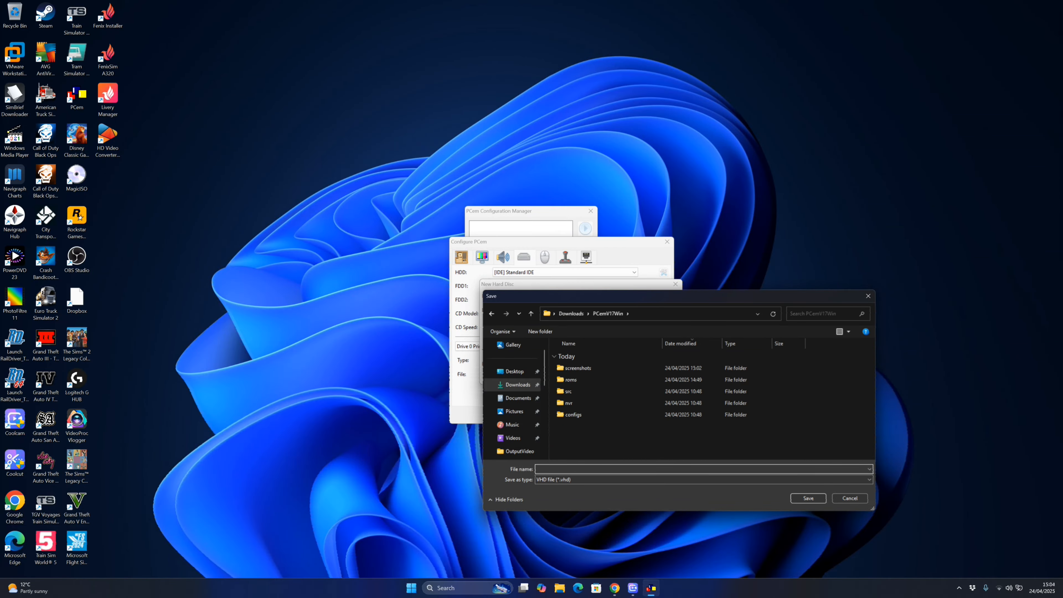
pyautogui.write('WIN98 1')
pyautogui.press('BackSpace')
pyautogui.write('0GB')
pyautogui.click(806, 498)
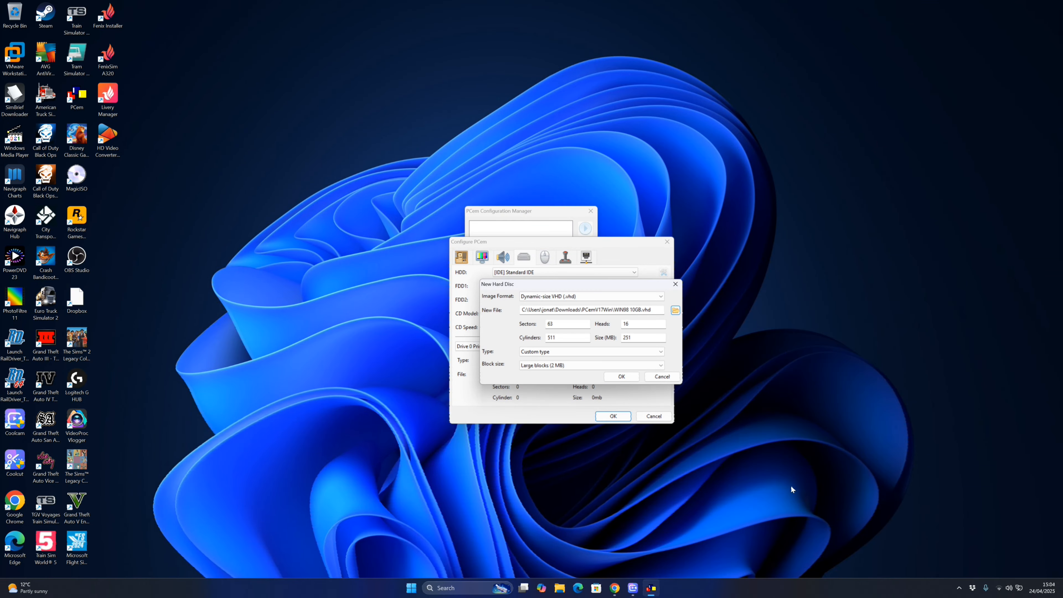
# - Set the new hard disc's size to 10000 MB and create it
pyautogui.doubleClick(623, 338)
pyautogui.write('10000')
pyautogui.click(616, 377)
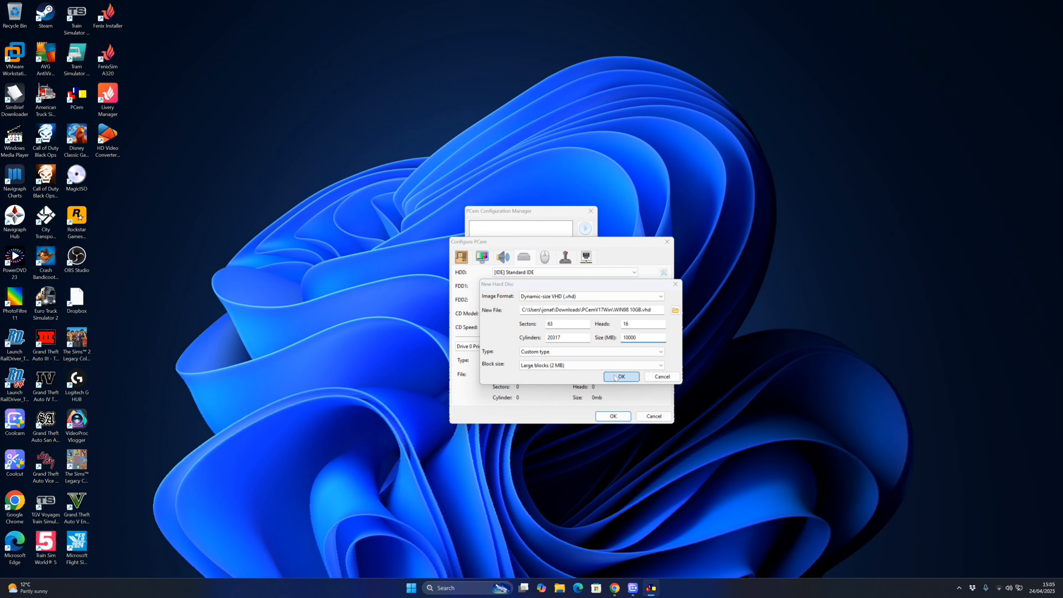
pyautogui.click(639, 353)
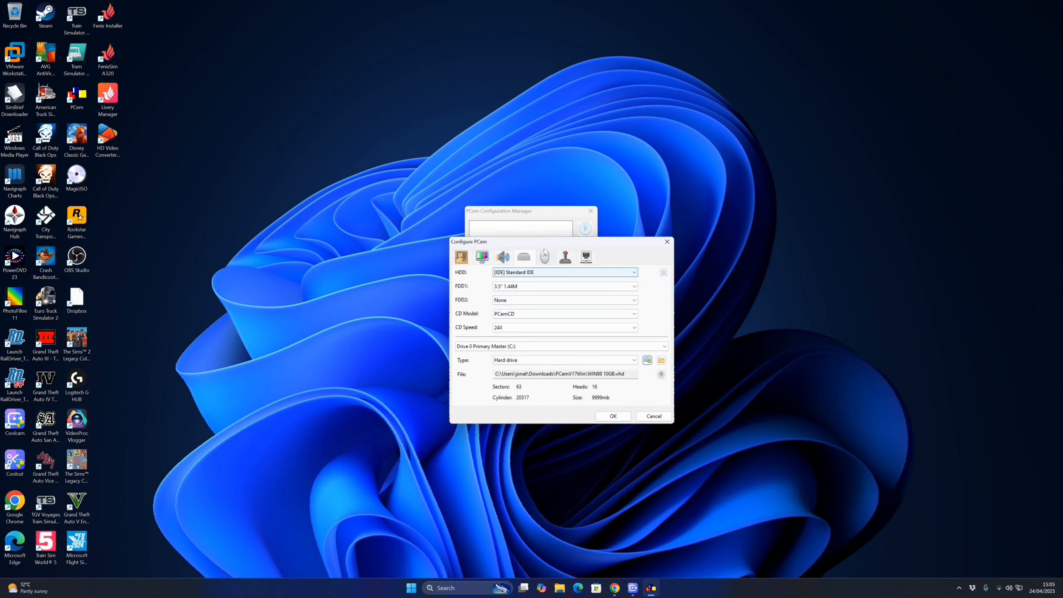
# - Accept the machine configuration and start the virtual machine
pyautogui.click(545, 256)
pyautogui.click(621, 416)
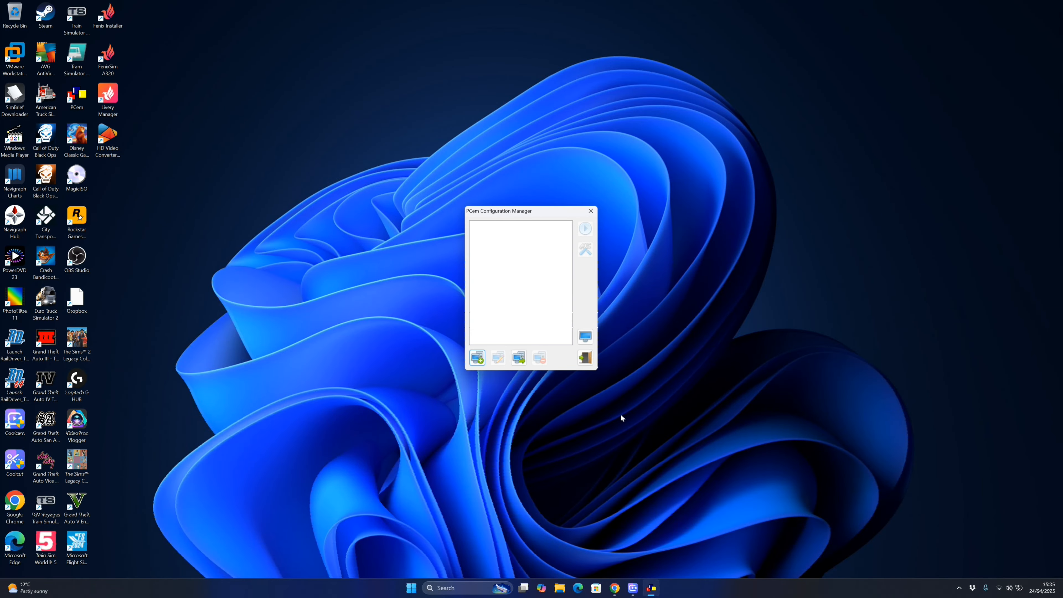
pyautogui.click(585, 228)
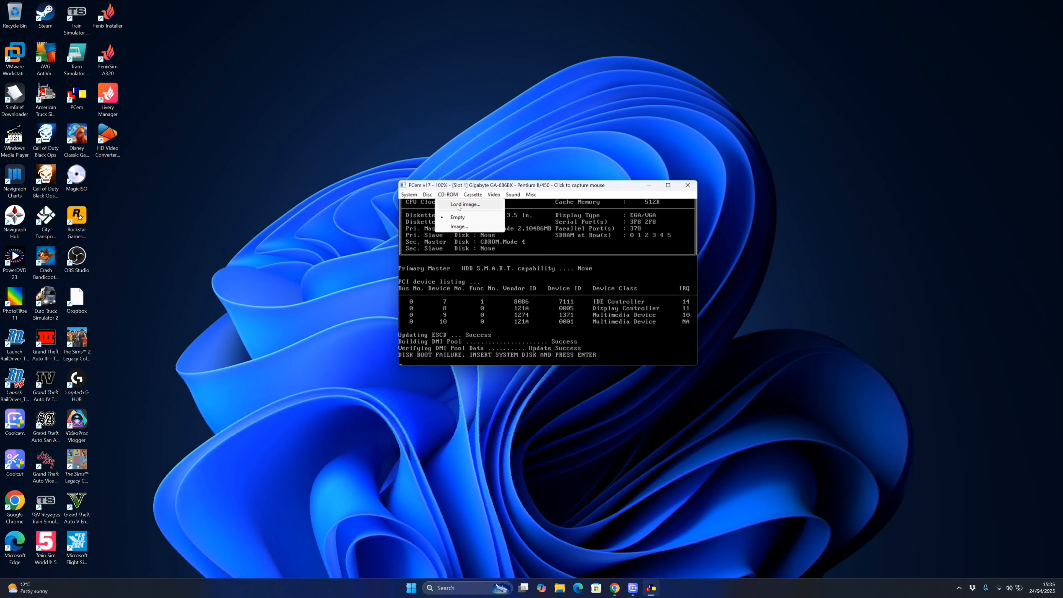
# - Load the "Windows 98 Second Edition" disc image from the Windows 98 Setup Files folder into the CD-ROM drive
pyautogui.click(457, 205)
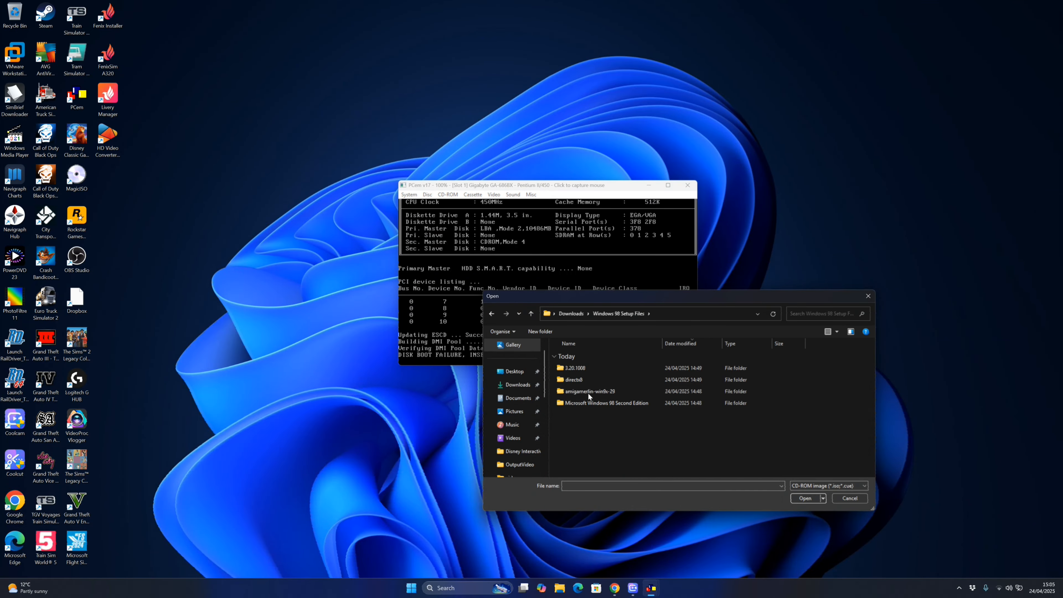
pyautogui.doubleClick(590, 404)
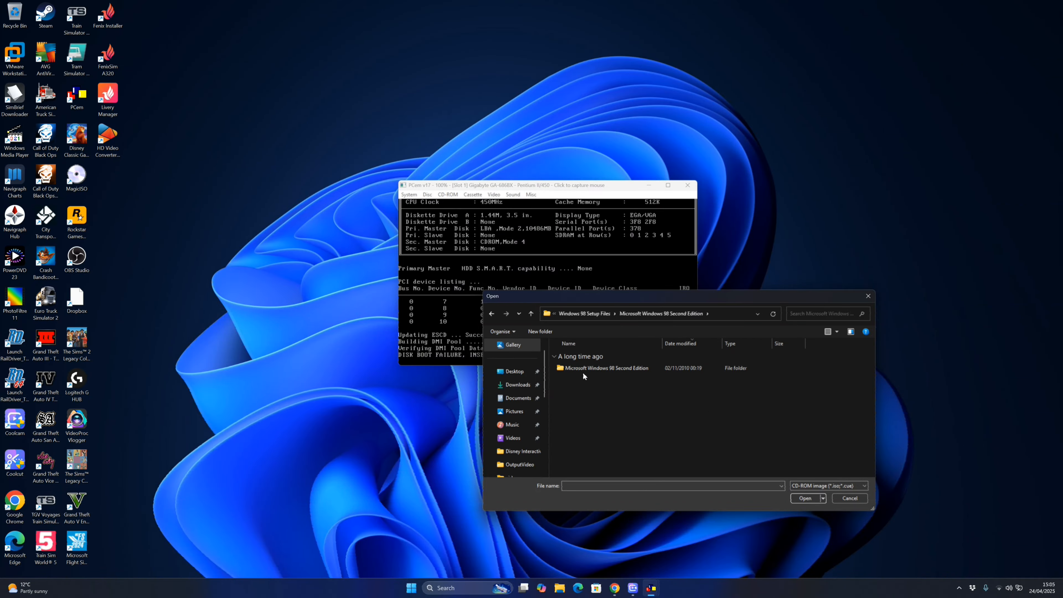
pyautogui.doubleClick(582, 369)
pyautogui.click(586, 368)
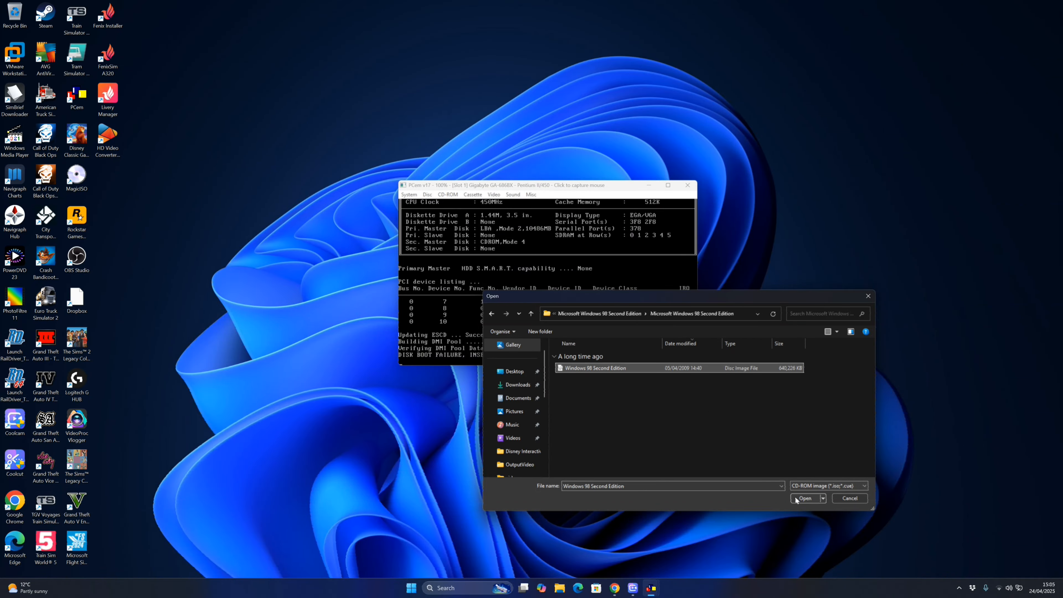
pyautogui.click(803, 497)
# - Hard-reset the virtual machine with the CD image loaded and capture the mouse in its window
pyautogui.click(409, 195)
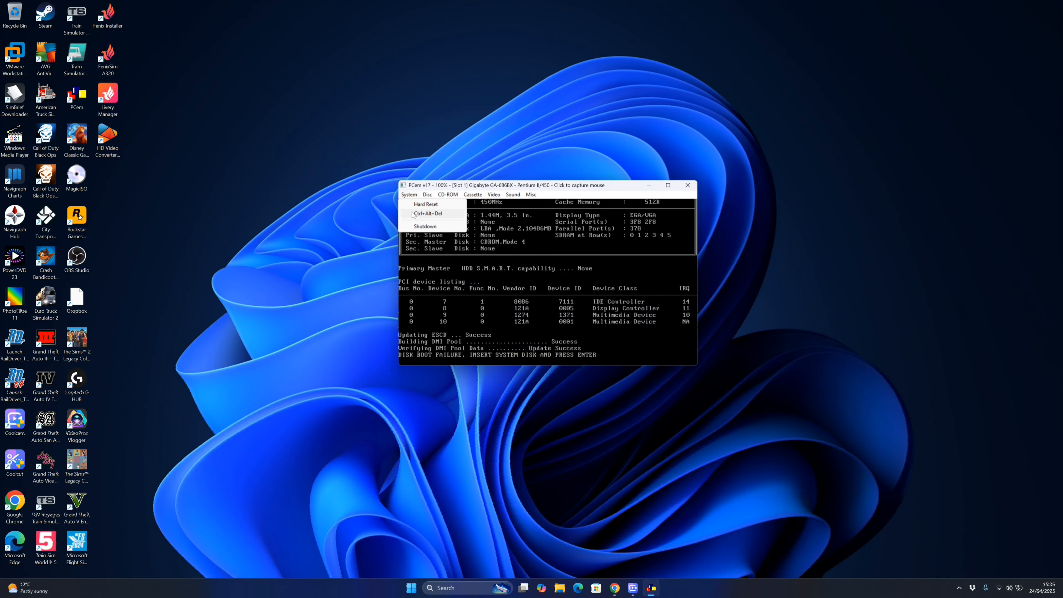
pyautogui.click(419, 205)
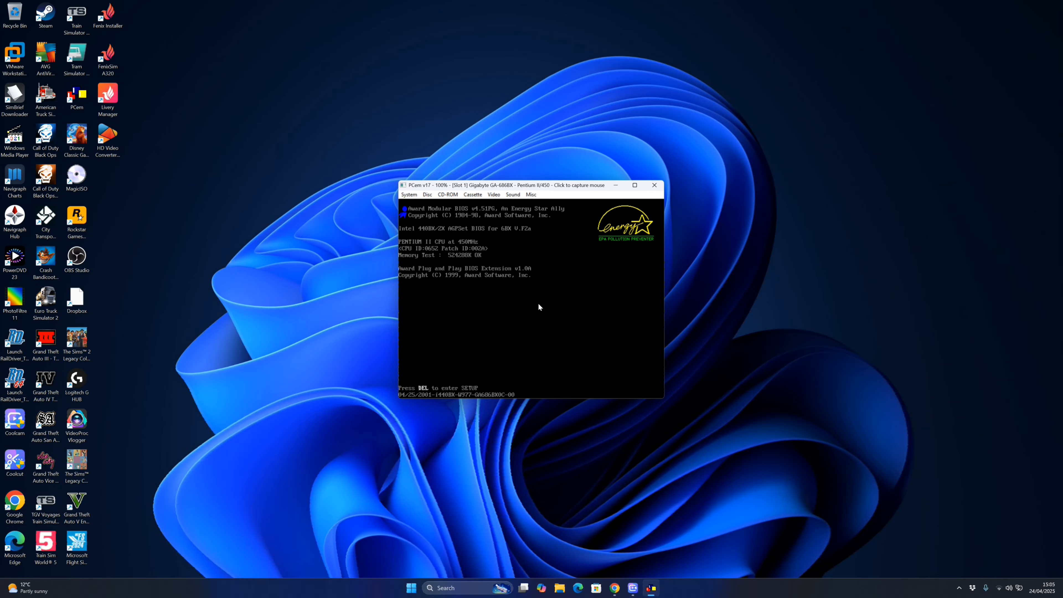
pyautogui.click(538, 304)
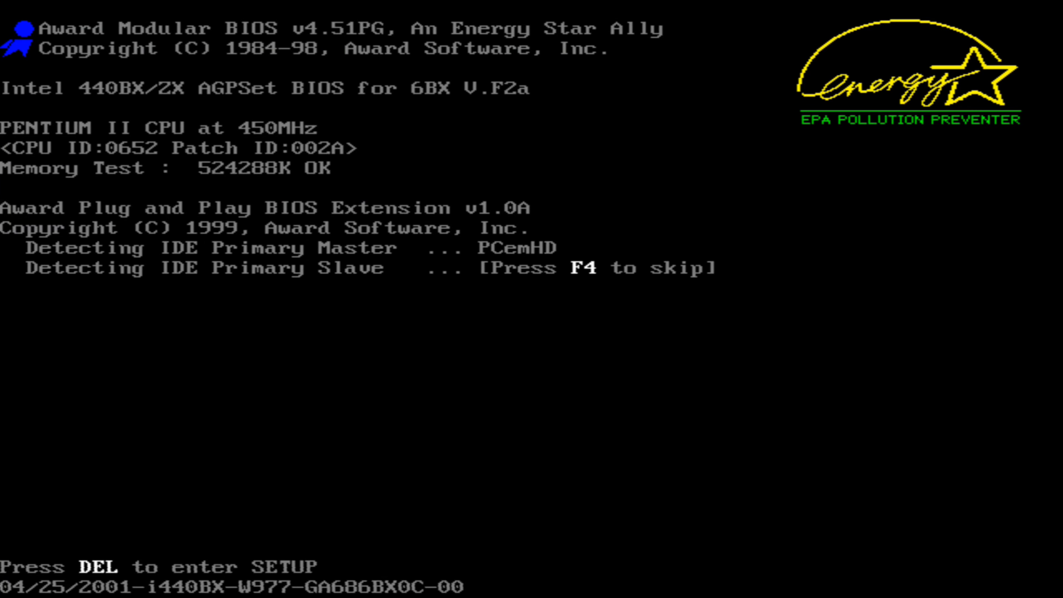
# - Restart the virtual machine with a hard reset in full screen and enter the BIOS setup utility
pyautogui.click(408, 183)
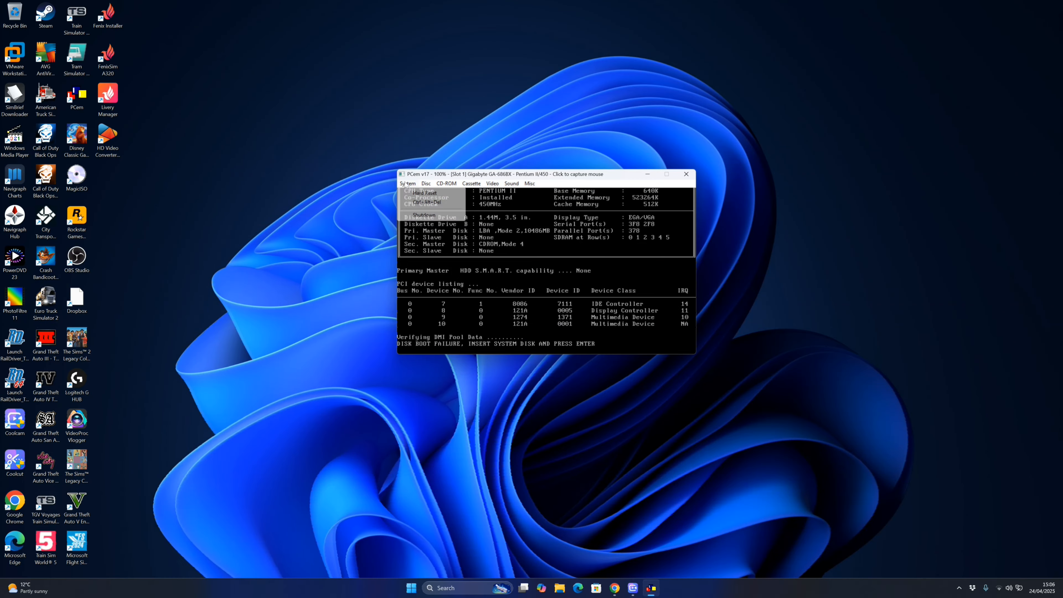
pyautogui.click(418, 193)
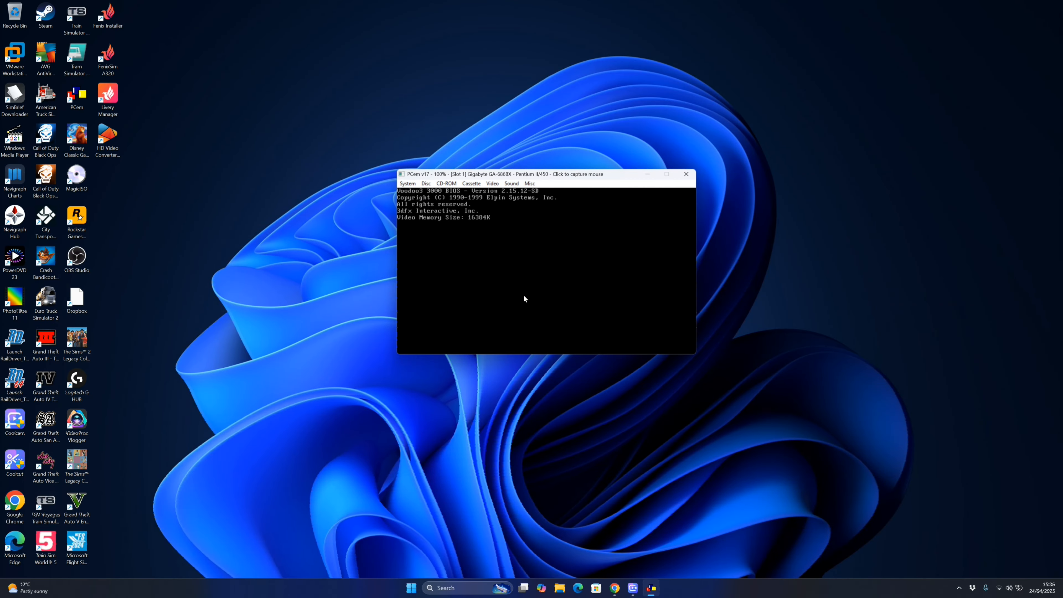
pyautogui.hotkey('ctrl', 'alt', 'pagedown')
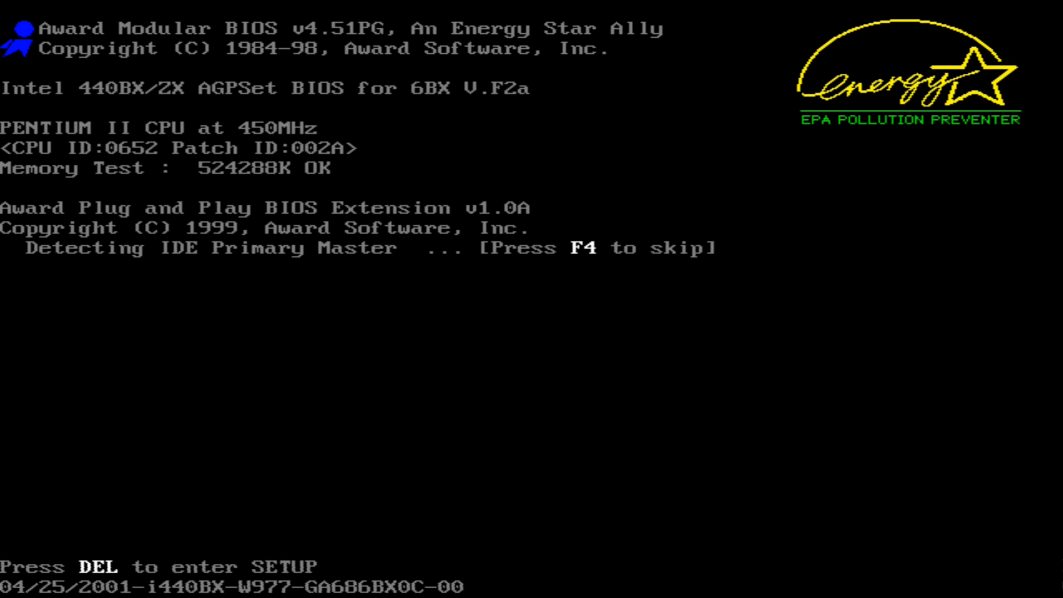
pyautogui.press('Delete')
pyautogui.press('Down')
pyautogui.press('Up')
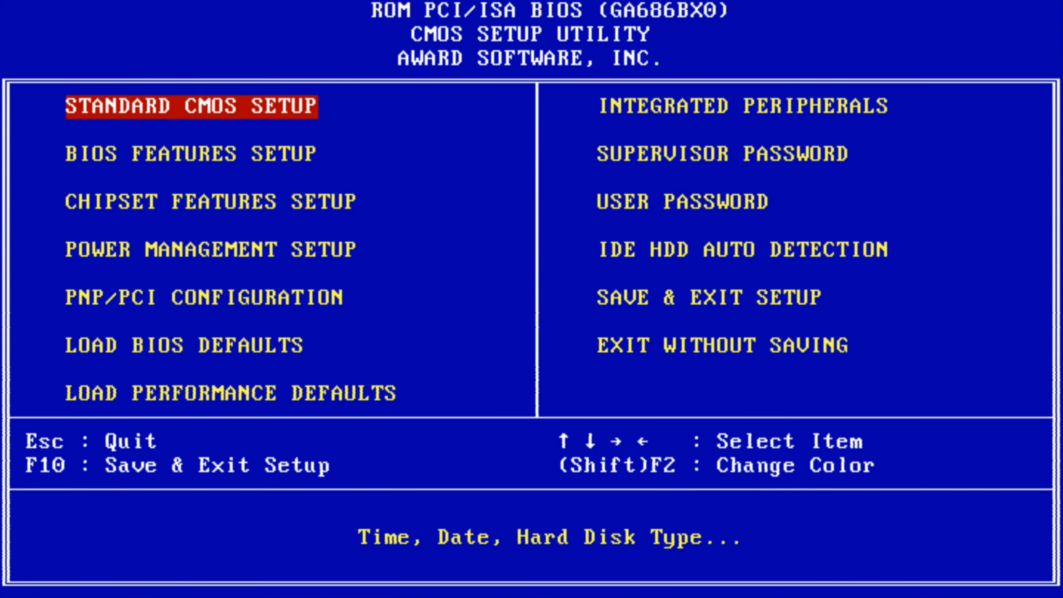
# - Examine the date, time and hard disk entries in Standard CMOS Setup
pyautogui.press('Return')
pyautogui.press('Down')
pyautogui.press('Down')
pyautogui.press('Down')
pyautogui.press('Down')
pyautogui.press('Down')
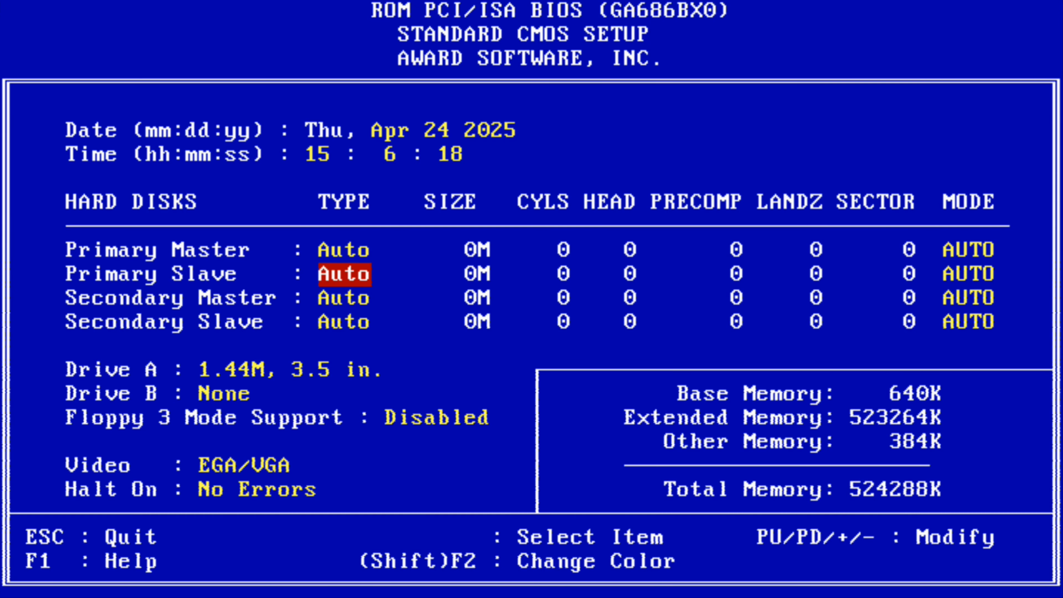
pyautogui.press('Escape')
# - Set the Boot Sequence to CDROM,C,A in BIOS Features Setup and return to the main setup page
pyautogui.press('Down')
pyautogui.press('Return')
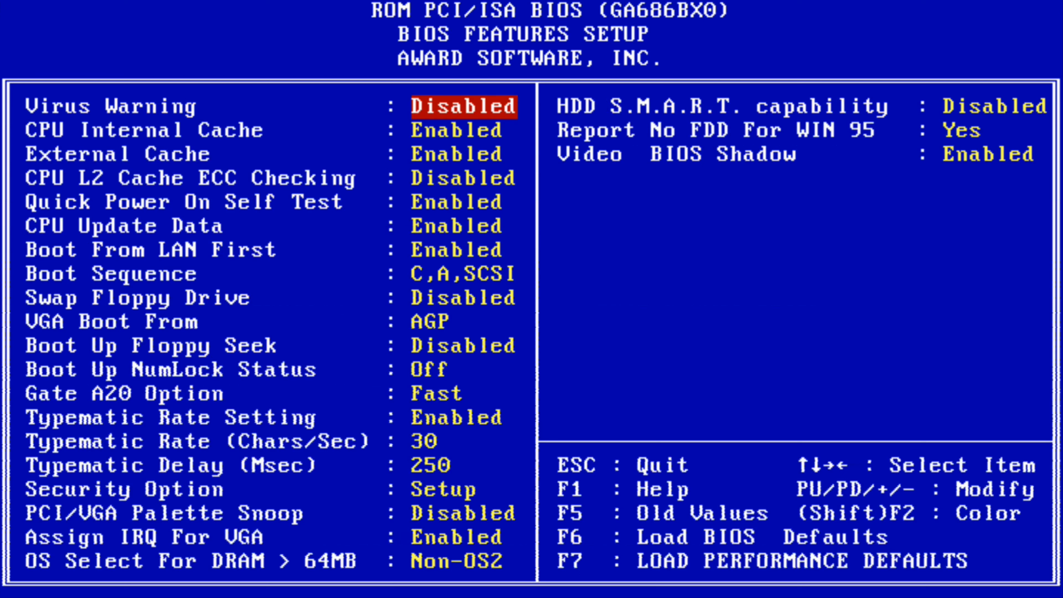
pyautogui.press('Down')
pyautogui.press('Down')
pyautogui.press('Down')
pyautogui.press('Down')
pyautogui.press('Down')
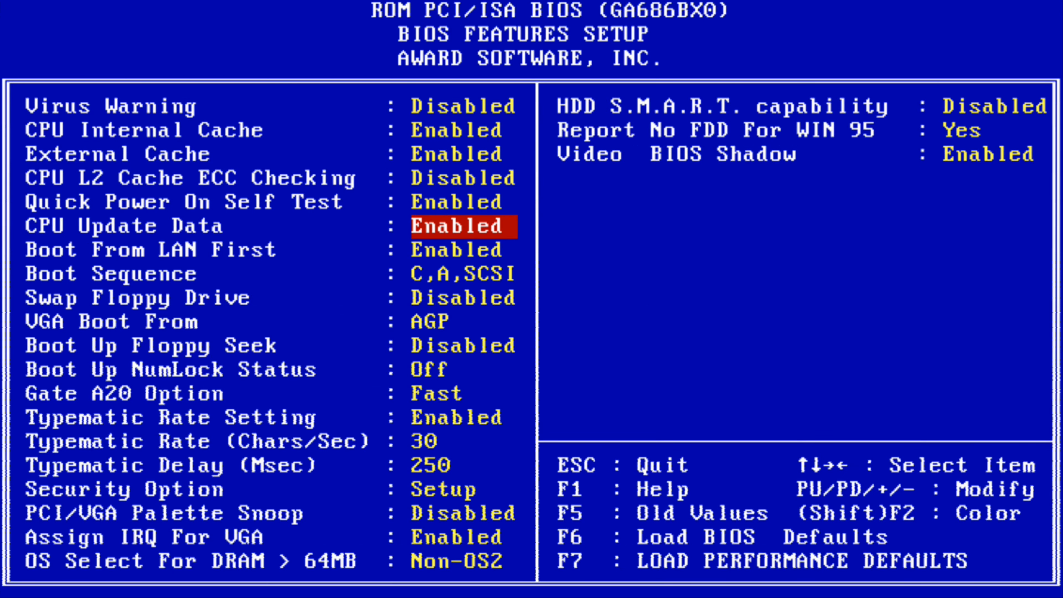
pyautogui.press('Down')
pyautogui.press('Down')
pyautogui.press('pagedown')
pyautogui.press('pagedown')
pyautogui.press('pagedown')
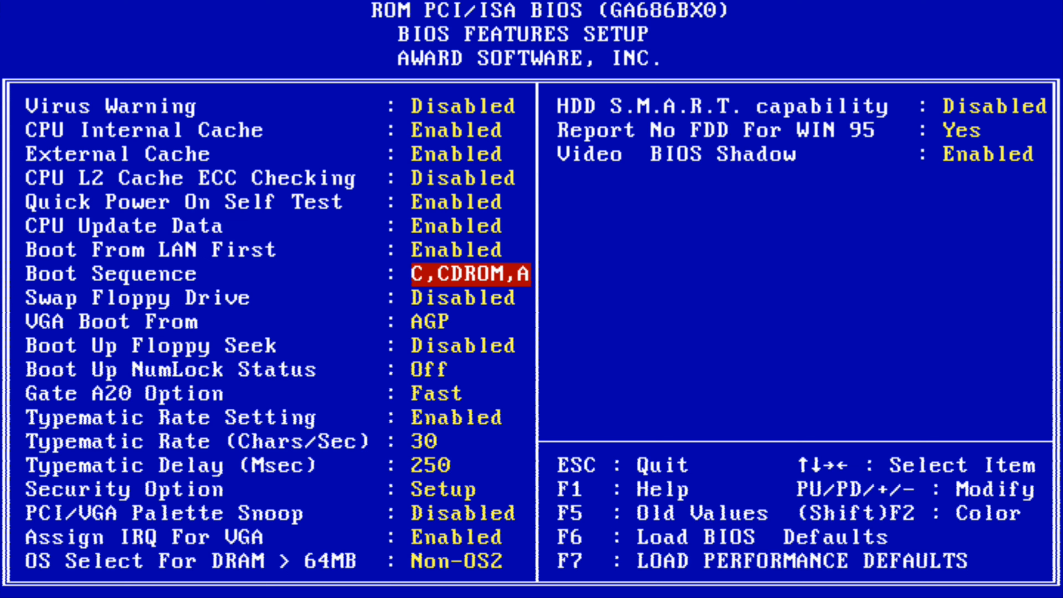
pyautogui.press('pagedown')
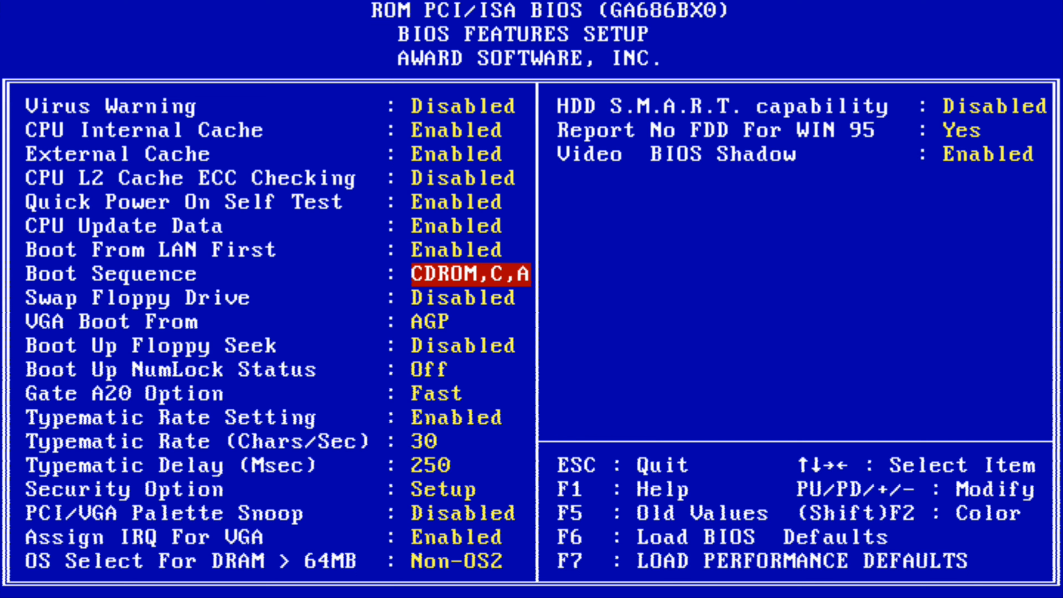
pyautogui.press('Down')
pyautogui.press('Down')
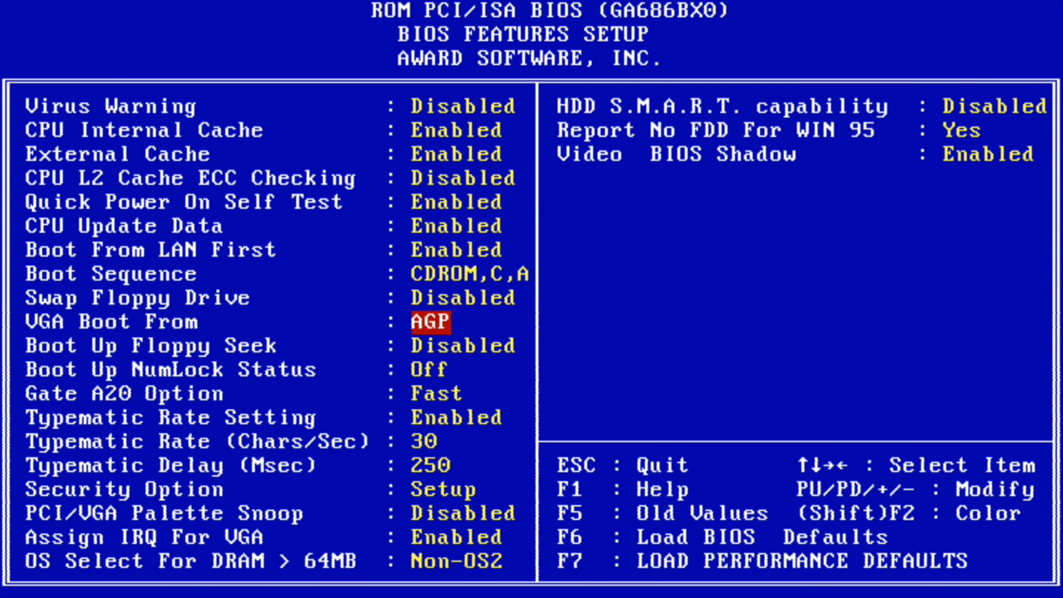
pyautogui.press('Down')
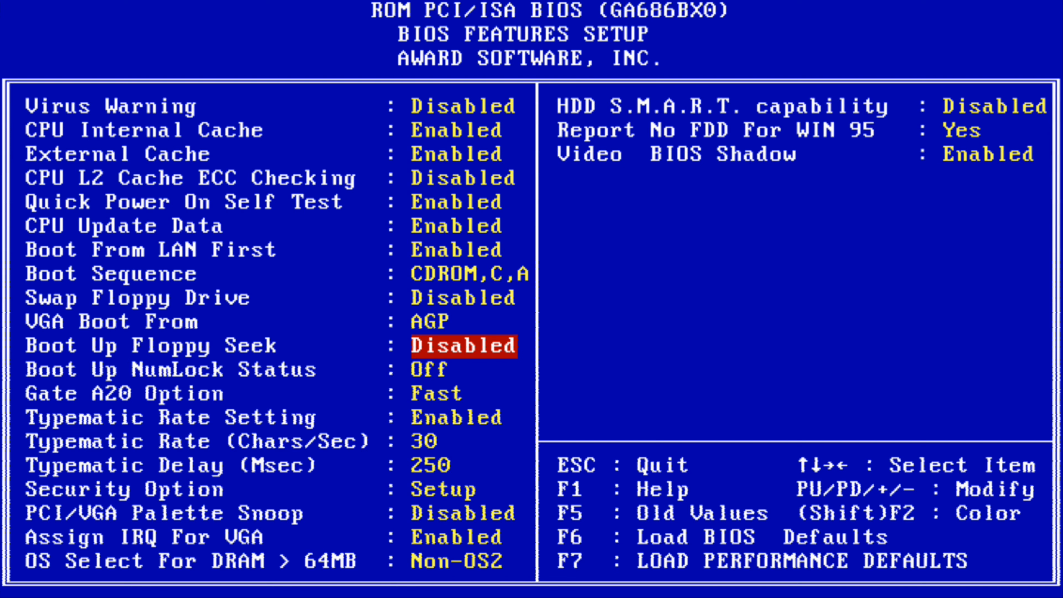
pyautogui.press('Escape')
# - Toggle the PNP OS Installed option in PNP/PCI Configuration and return to the main setup page
pyautogui.press('Down')
pyautogui.press('Down')
pyautogui.press('Down')
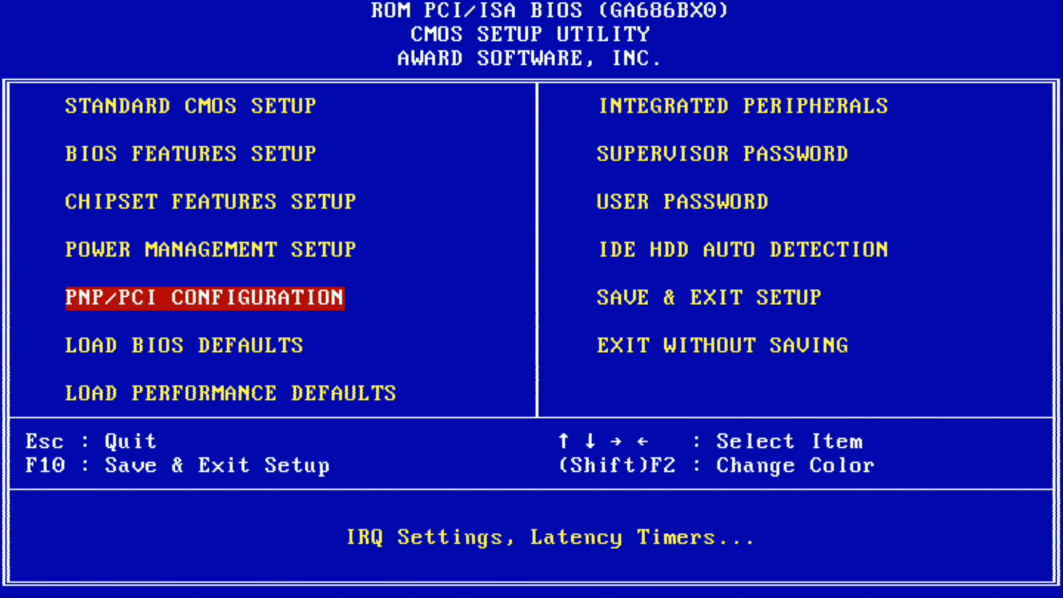
pyautogui.press('Return')
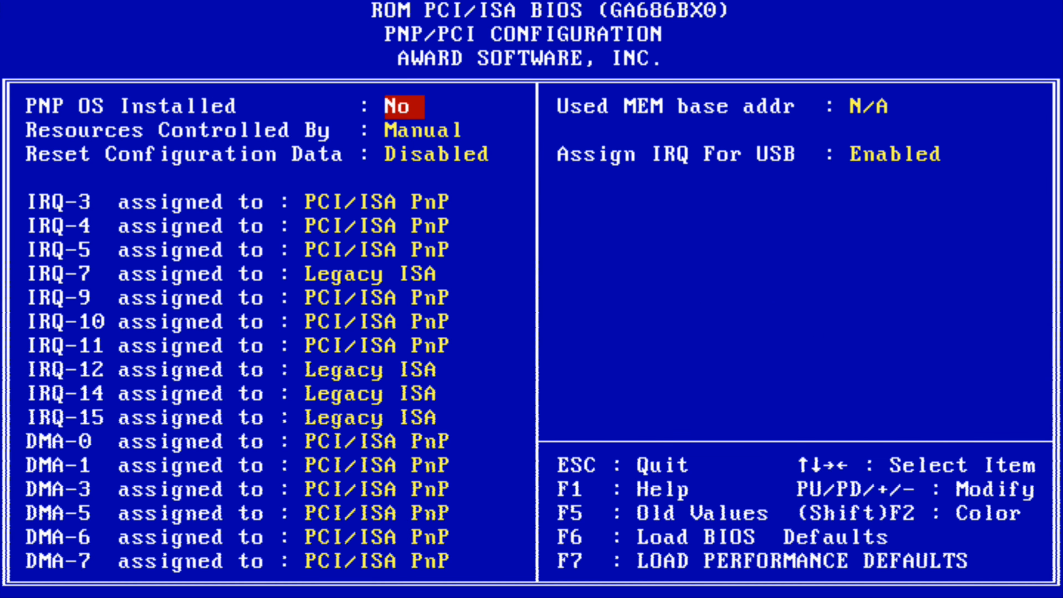
pyautogui.press('pagedown')
pyautogui.press('Escape')
# - Set the Onboard FDD Controller to Disabled in Integrated Peripherals
pyautogui.press('Right')
pyautogui.press('Up')
pyautogui.press('Up')
pyautogui.press('Up')
pyautogui.press('Up')
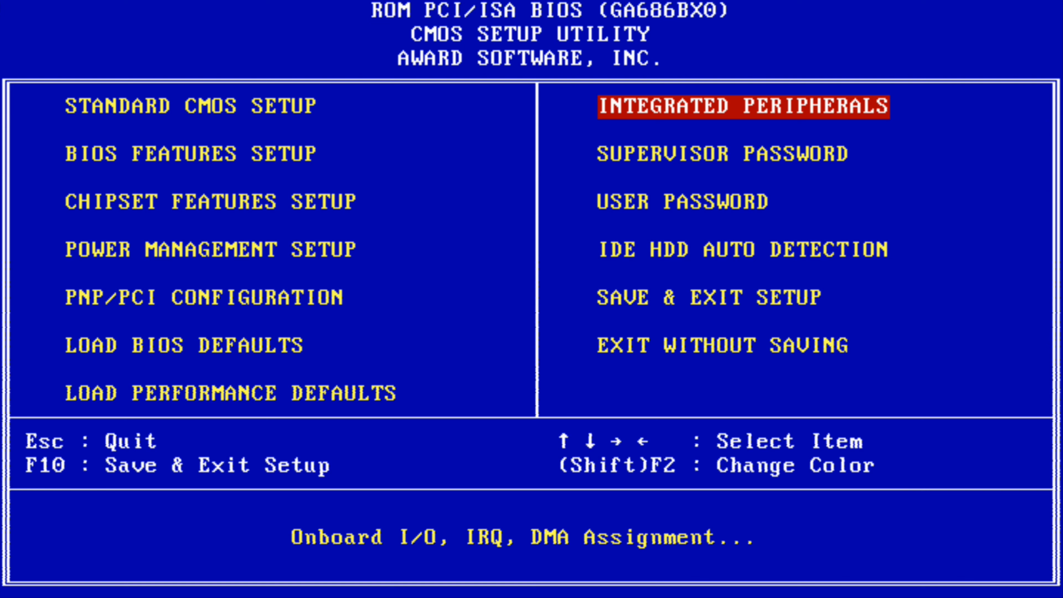
pyautogui.press('Return')
pyautogui.press('Down')
pyautogui.press('Down')
pyautogui.press('Down')
pyautogui.press('Down')
pyautogui.press('Down')
pyautogui.press('Down')
pyautogui.press('Down')
pyautogui.press('Down')
pyautogui.press('Down')
pyautogui.press('Down')
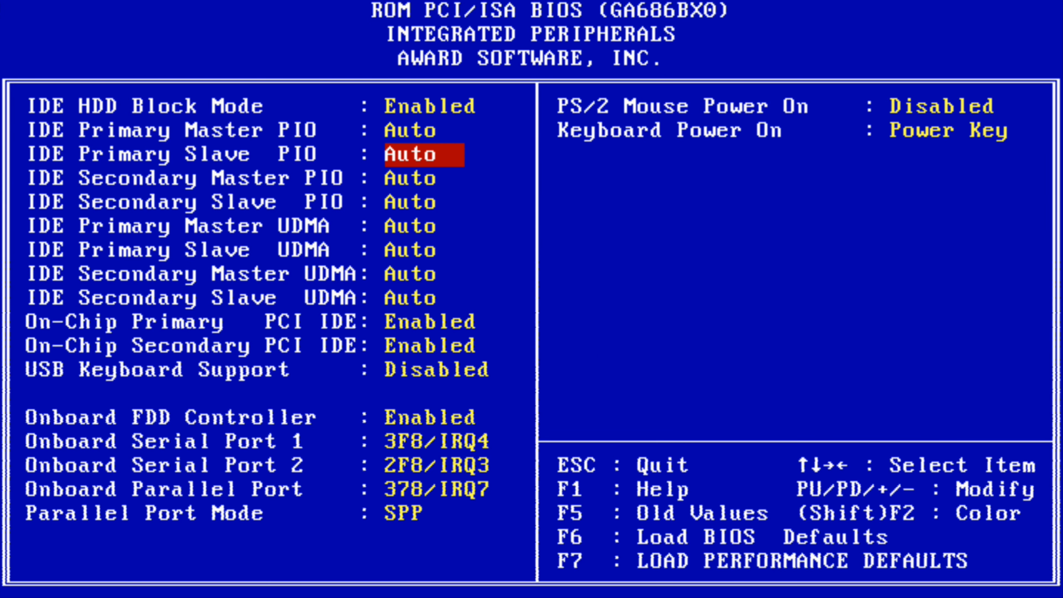
pyautogui.press('Down')
pyautogui.press('Down')
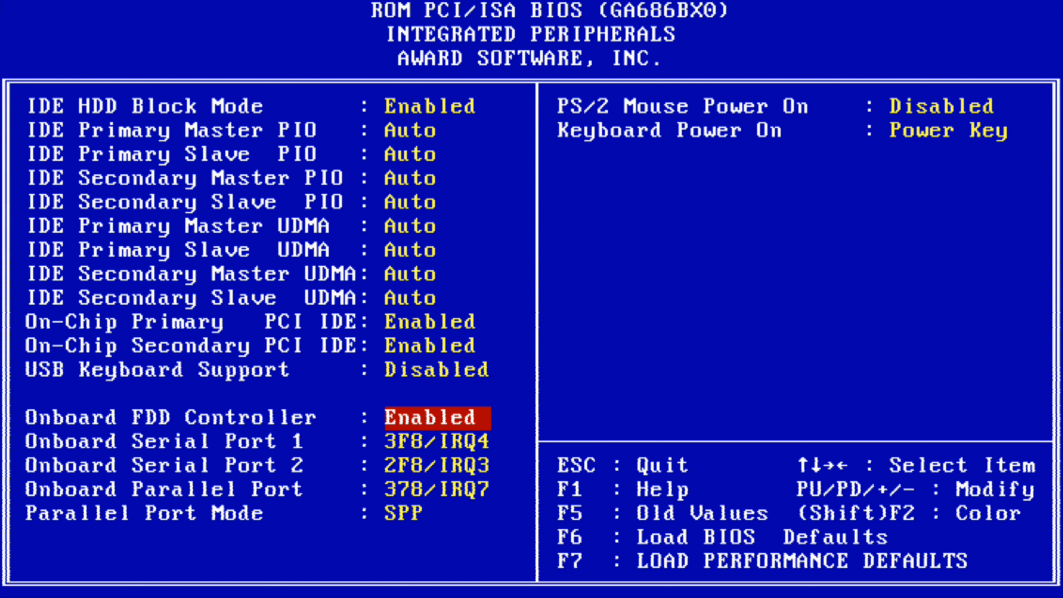
pyautogui.press('pagedown')
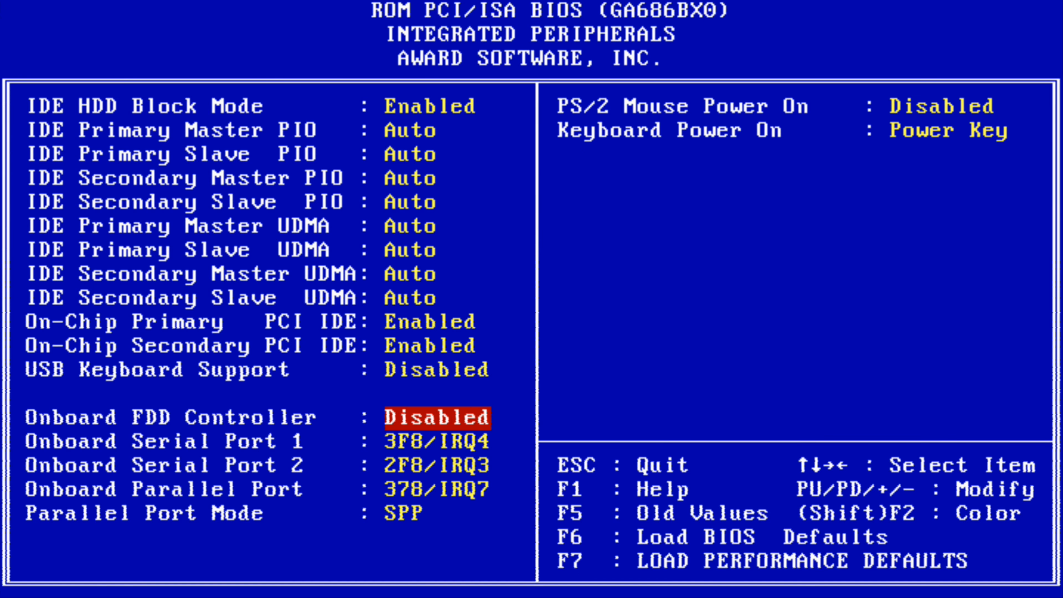
# - Set Onboard Serial Port 1 and Onboard Serial Port 2 to Disabled in Integrated Peripherals
pyautogui.press('Down')
pyautogui.press('pagedown')
pyautogui.press('pagedown')
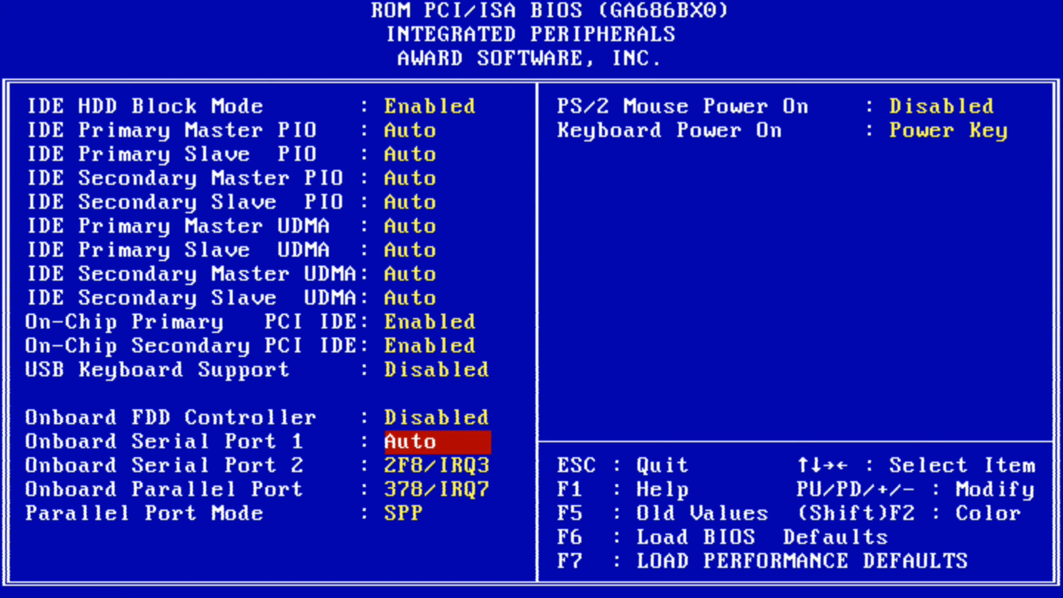
pyautogui.press('pageup')
pyautogui.press('Down')
pyautogui.press('pagedown')
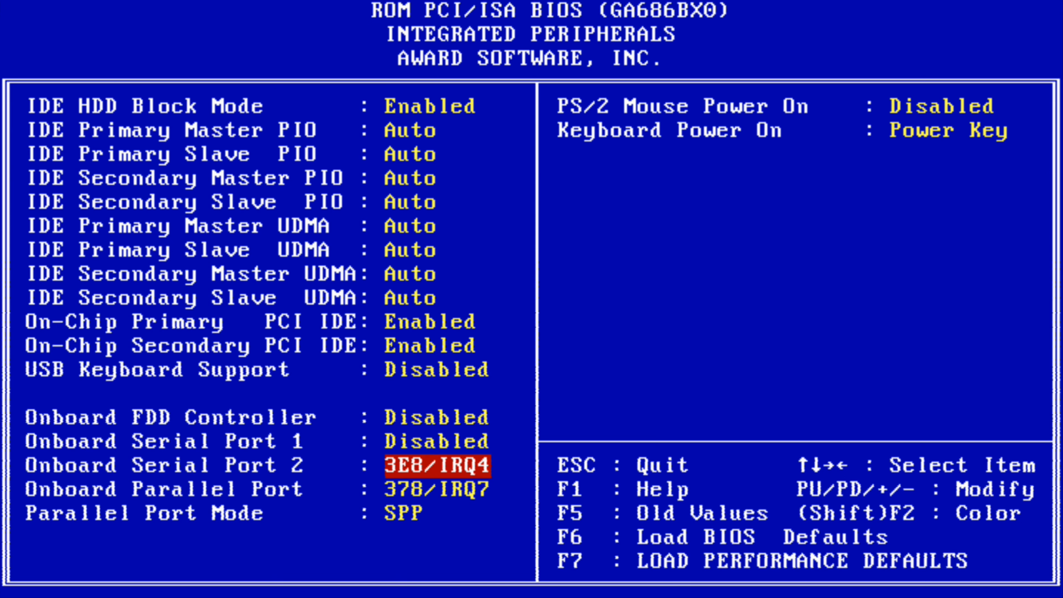
pyautogui.press('pageup')
pyautogui.press('pageup')
pyautogui.press('pageup')
pyautogui.press('pageup')
# - Set the Onboard Parallel Port to Disabled and return to the main setup page
pyautogui.press('Down')
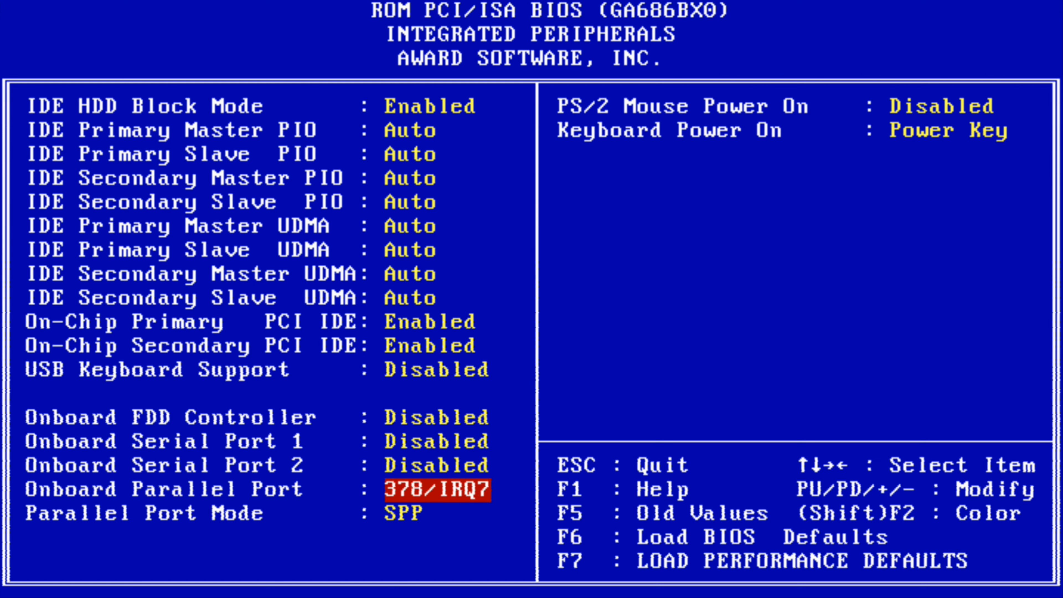
pyautogui.press('pageup')
pyautogui.press('pageup')
pyautogui.press('Up')
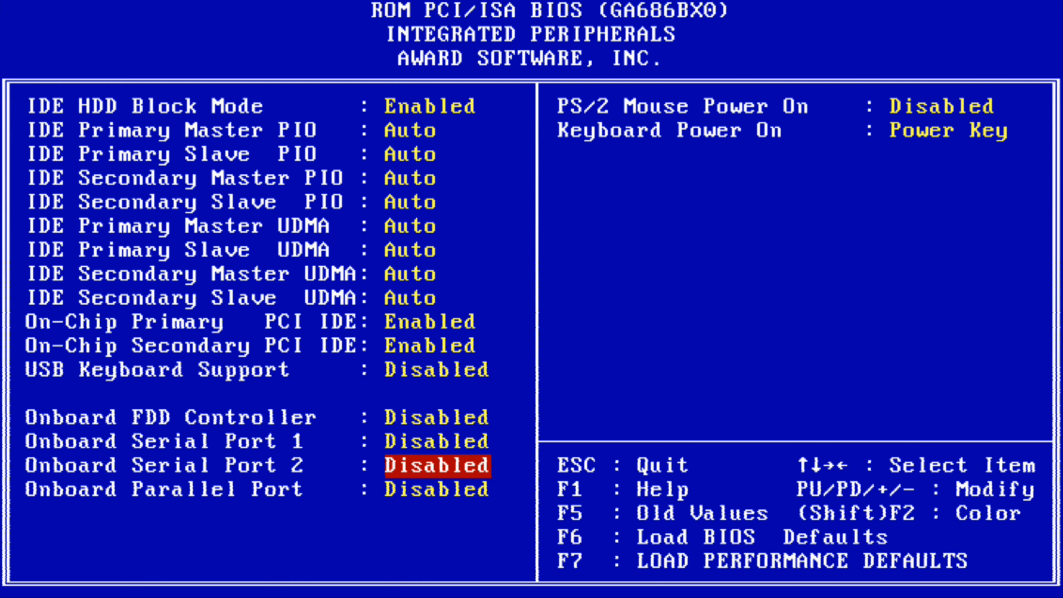
pyautogui.press('Escape')
# - Save the BIOS settings to CMOS and exit the setup utility
pyautogui.press('Down')
pyautogui.press('Down')
pyautogui.press('Down')
pyautogui.press('Down')
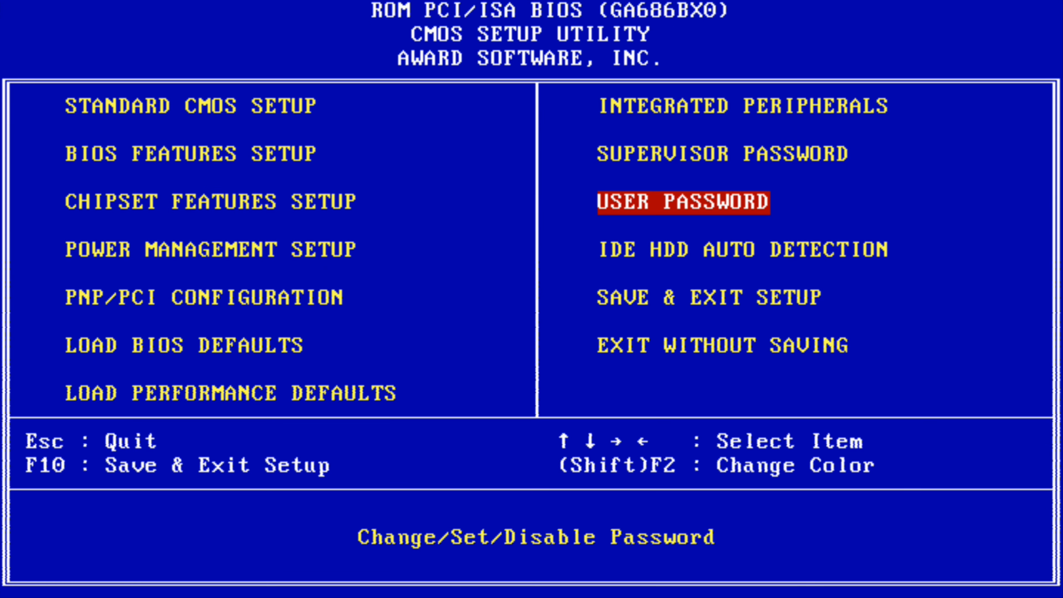
pyautogui.press('Return')
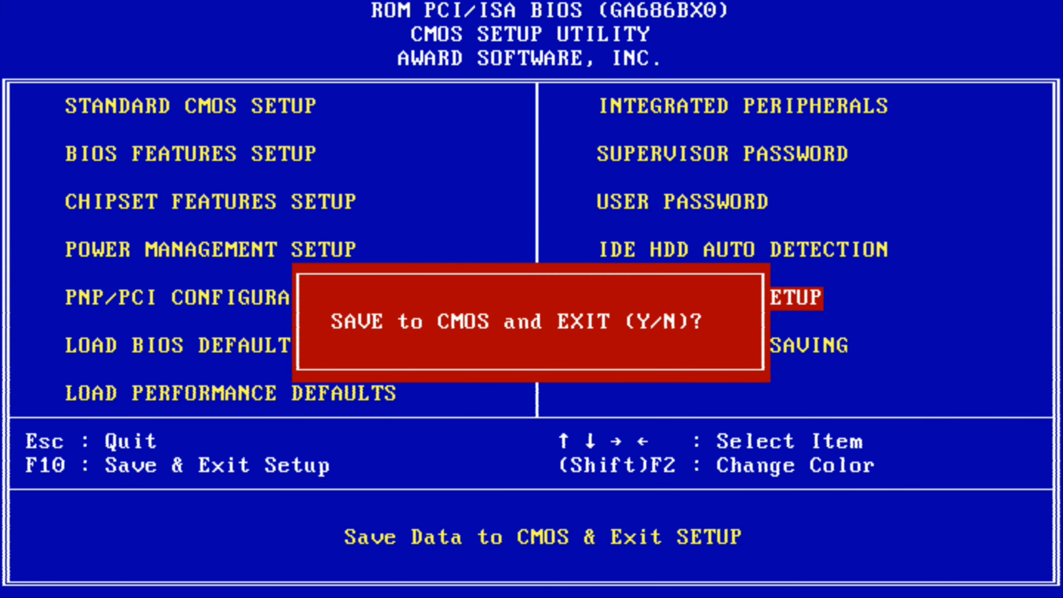
pyautogui.press('Return')
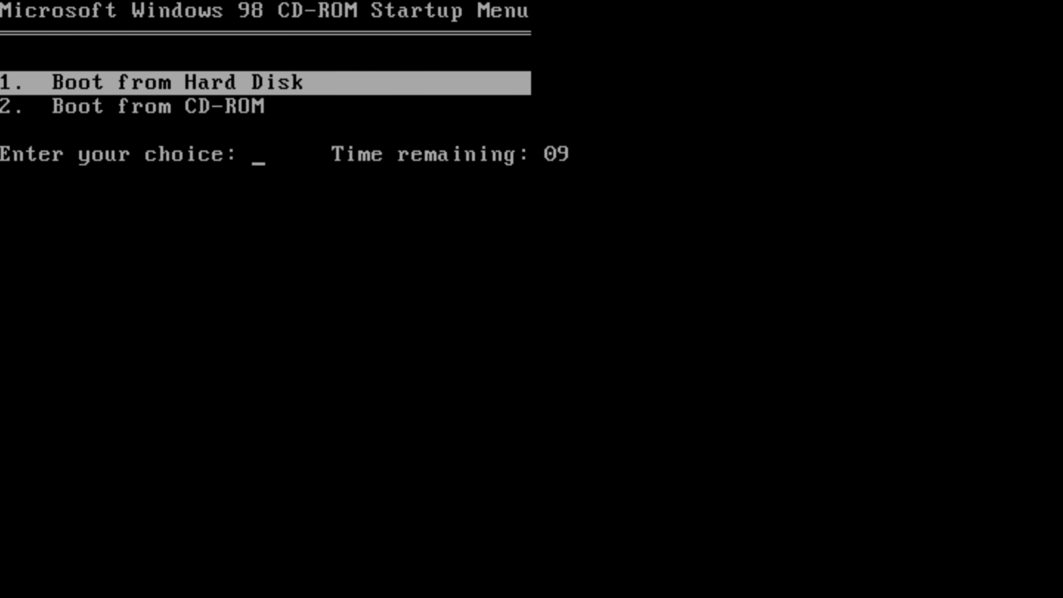
# - Boot the machine from CD-ROM and start Windows 98 Setup from the CD-ROM
pyautogui.press('Down')
pyautogui.press('Return')
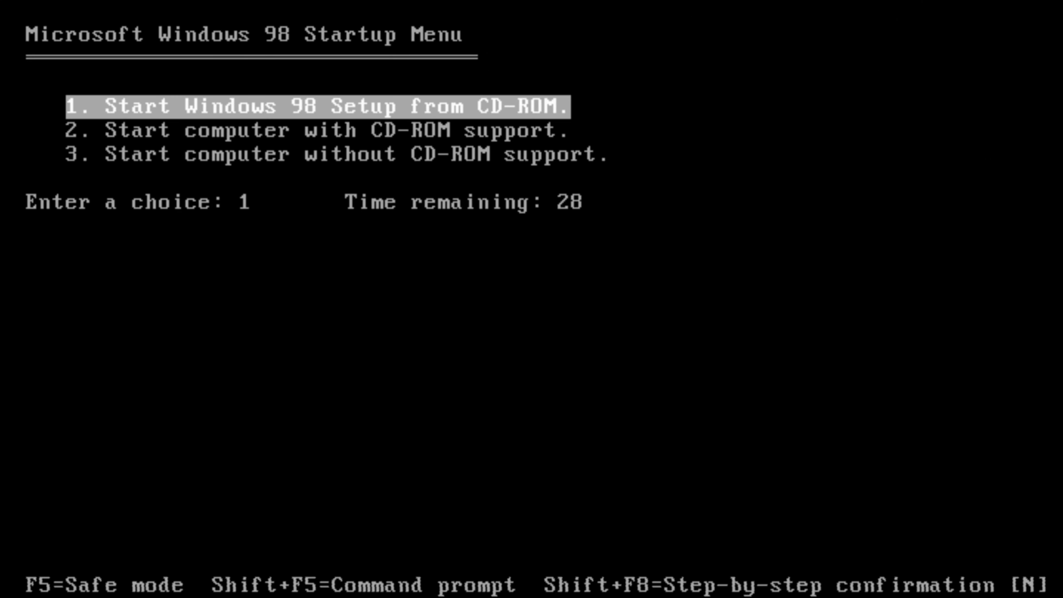
pyautogui.press('Return')
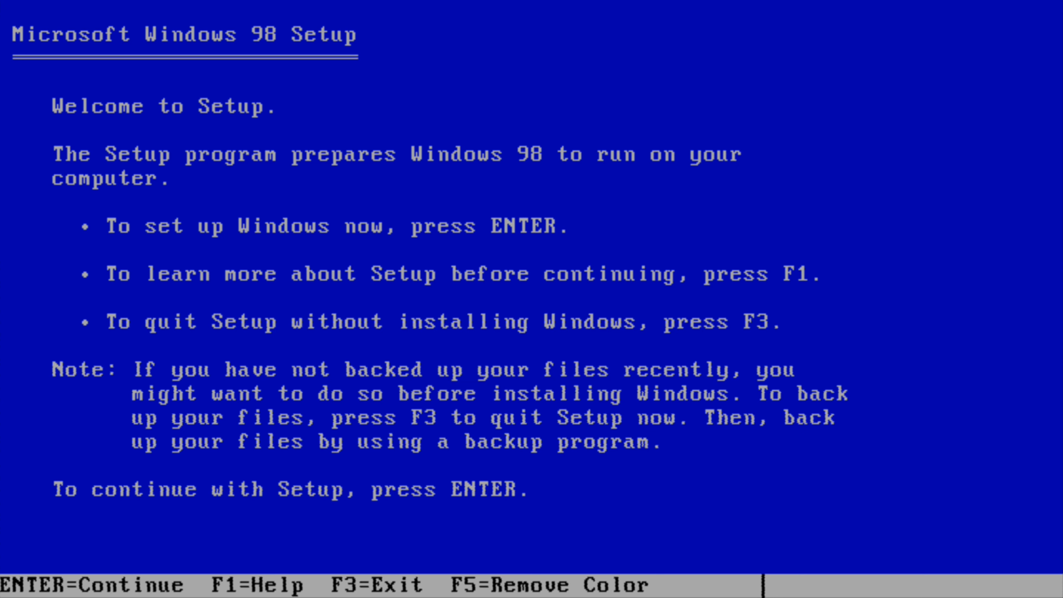
# - Have Setup configure the unallocated disk space with large disk support enabled, and restart the computer
pyautogui.press('Return')
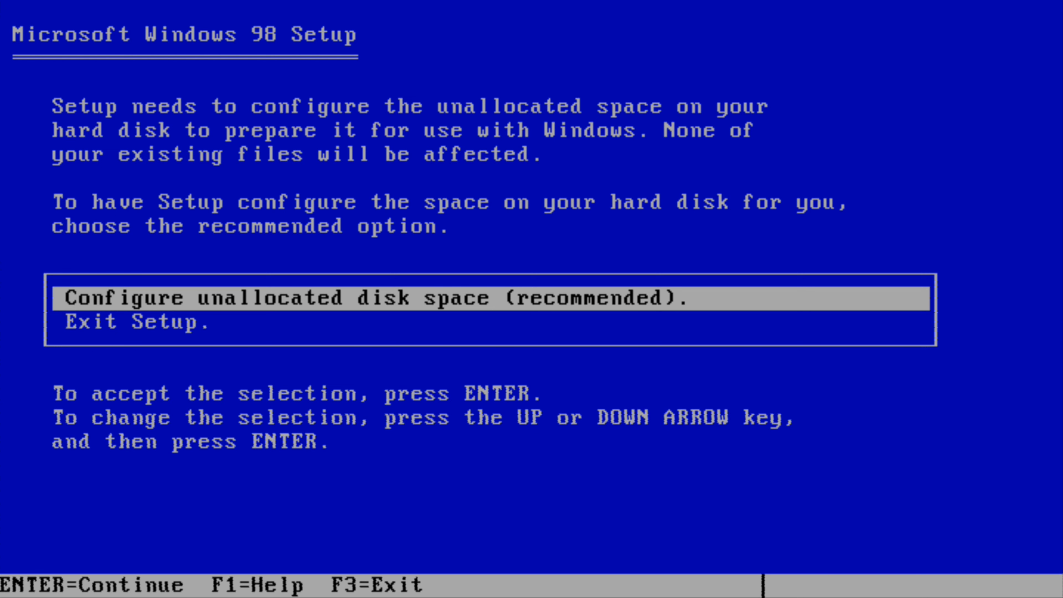
pyautogui.press('Return')
pyautogui.press('Down')
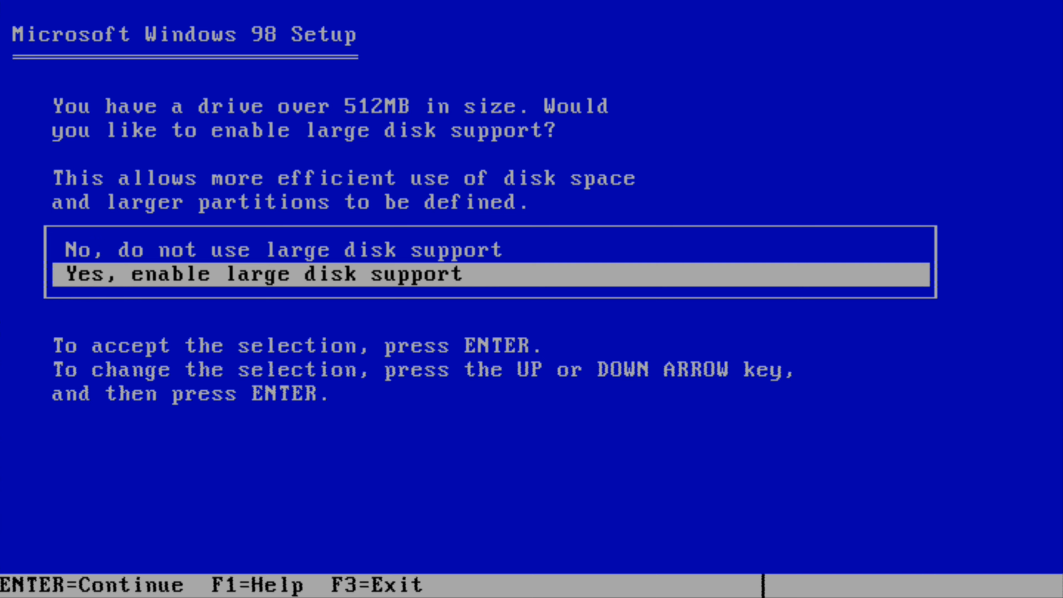
pyautogui.press('Return')
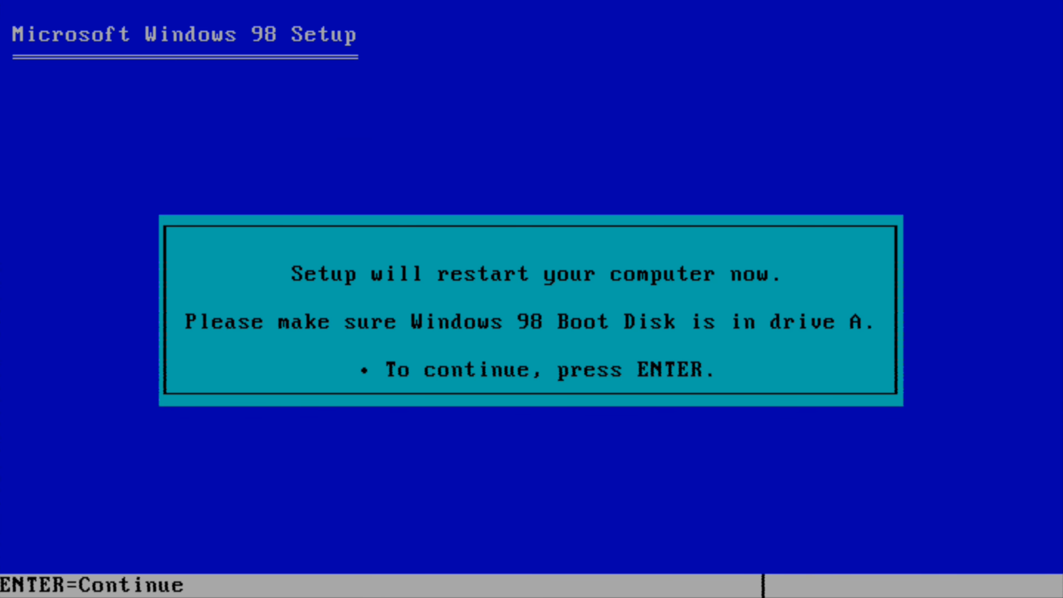
pyautogui.press('Return')
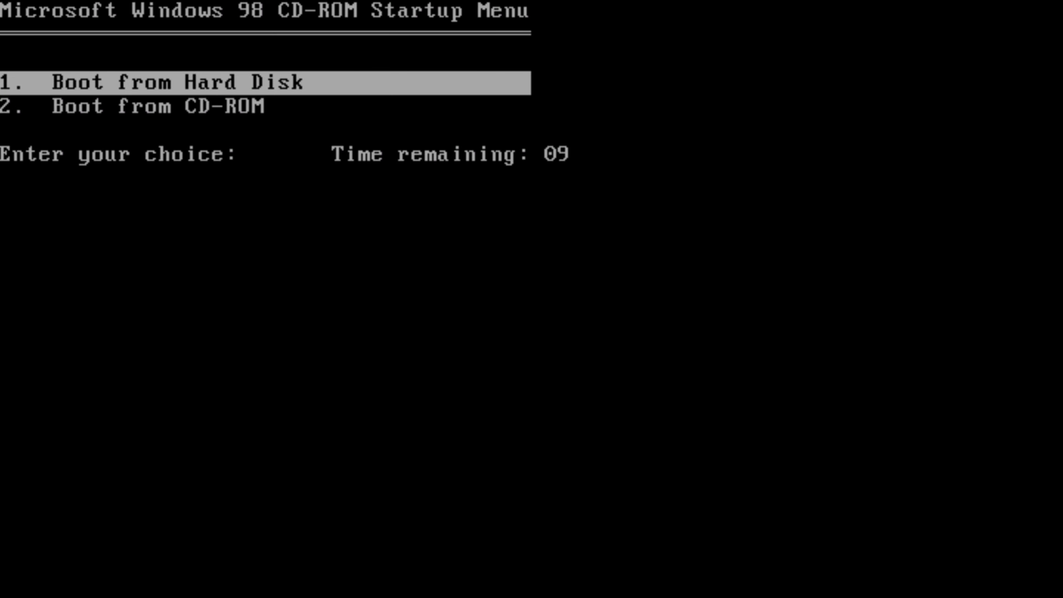
# - Relaunch Windows 98 Setup from the CD-ROM after the restart and run its routine system check
pyautogui.press('Return')
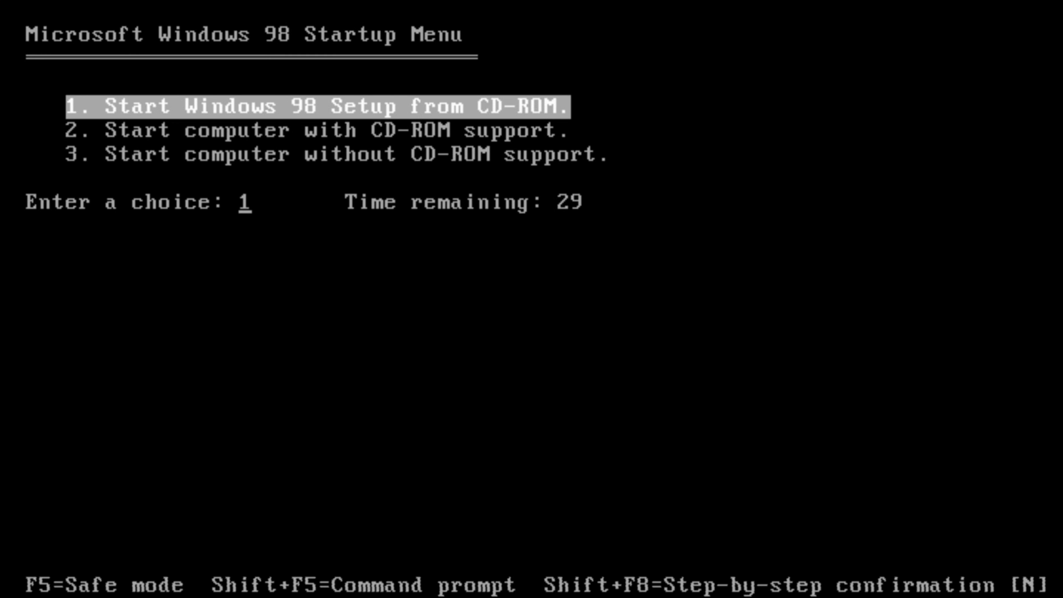
pyautogui.press('Return')
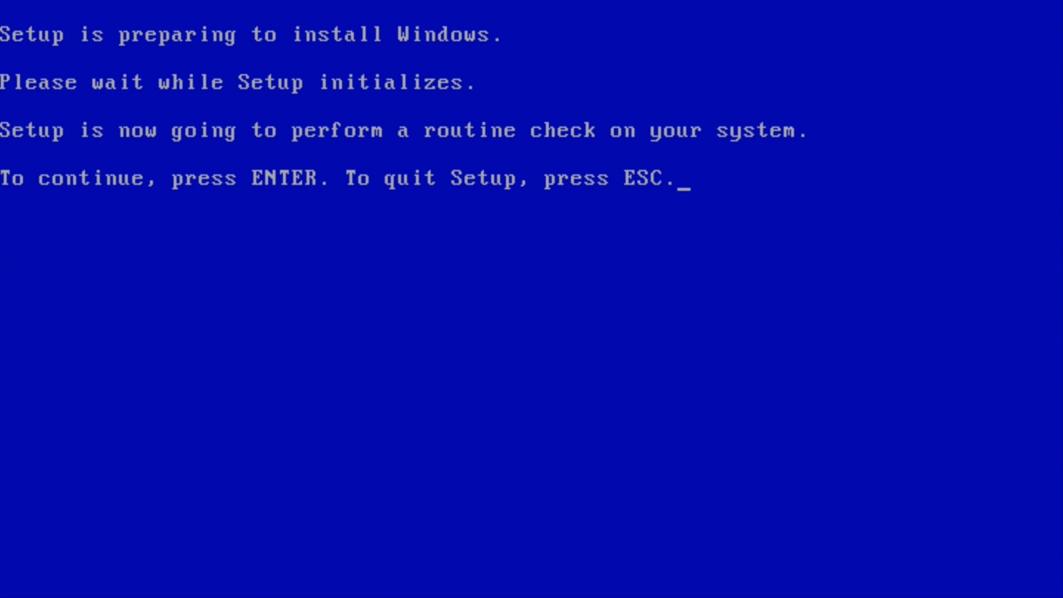
pyautogui.press('Return')
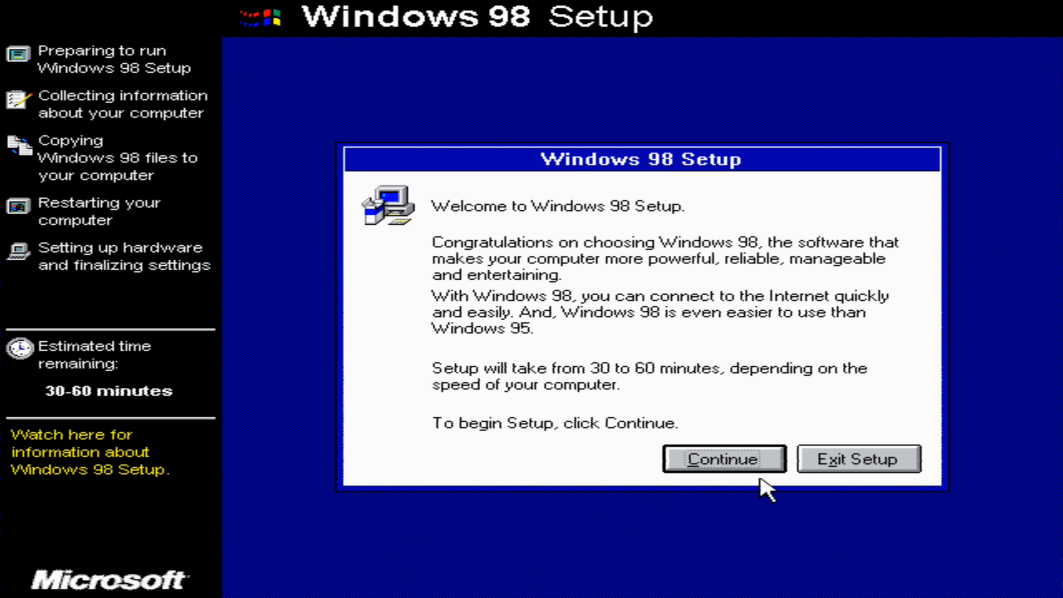
# - Begin the Windows 98 installation in C:\WINDOWS using the Custom setup option
pyautogui.click(722, 468)
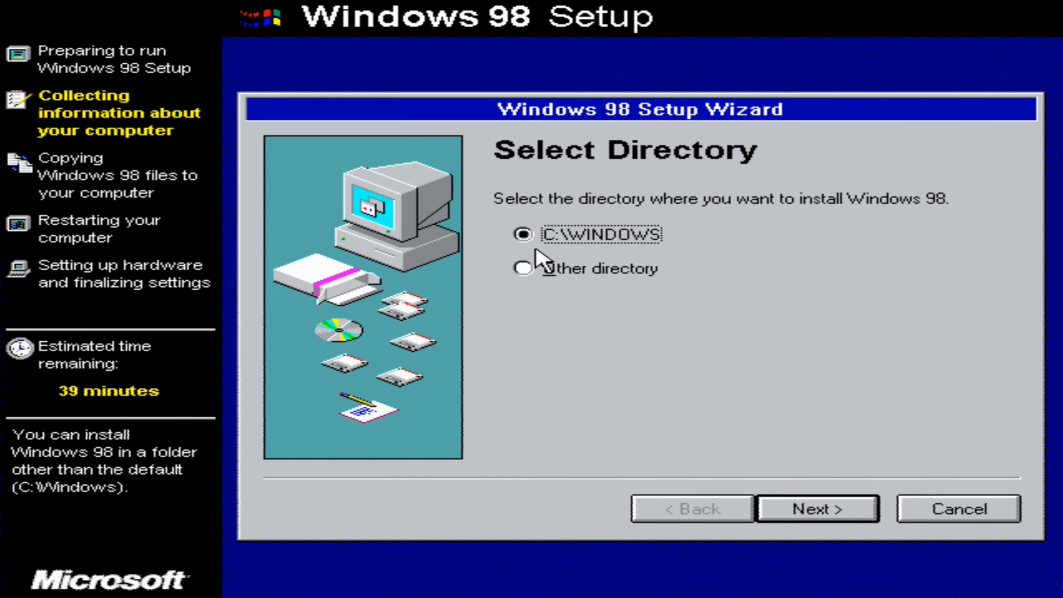
pyautogui.click(836, 510)
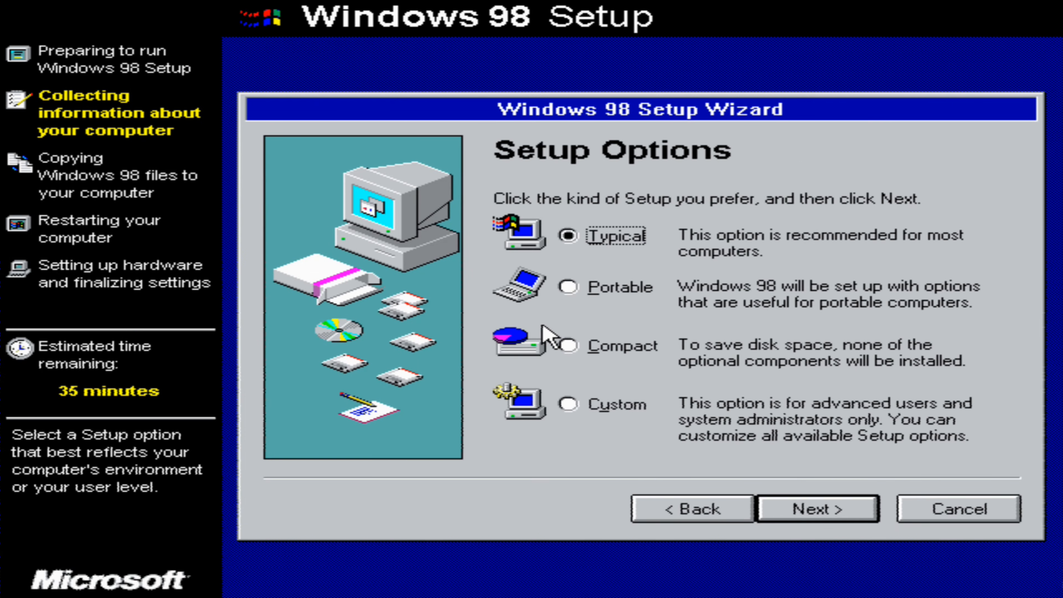
pyautogui.click(615, 408)
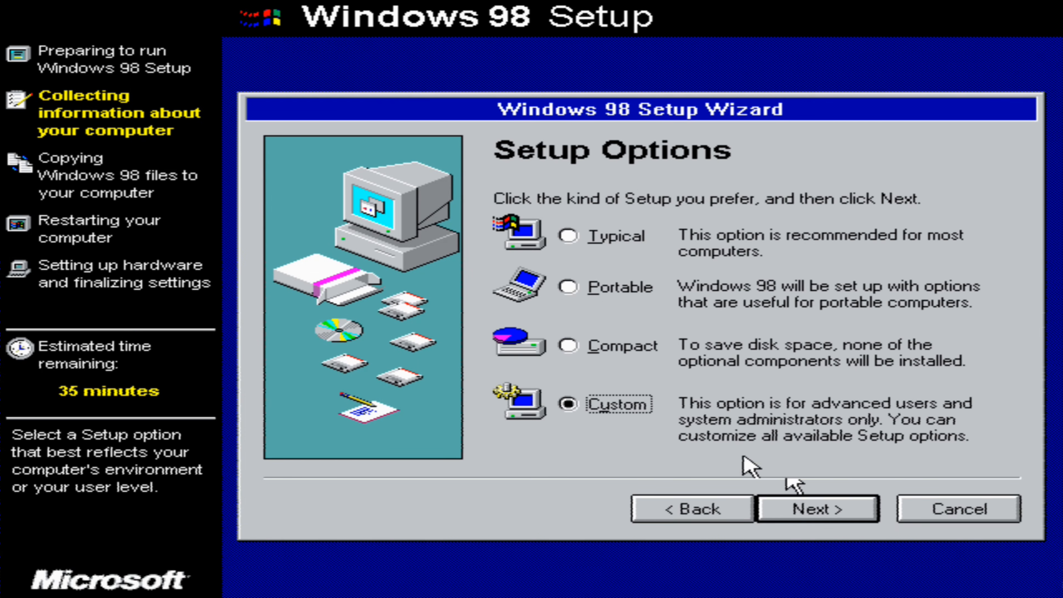
pyautogui.click(794, 507)
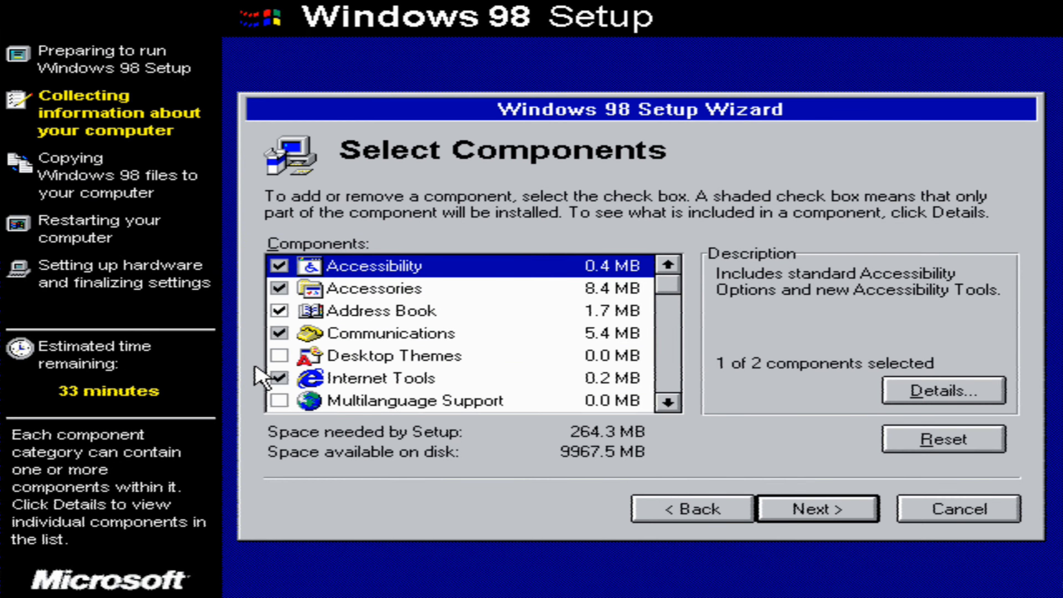
# - Include Desktop Themes, all Accessories and Multilanguage Support in the components to install
pyautogui.click(278, 357)
pyautogui.click(280, 288)
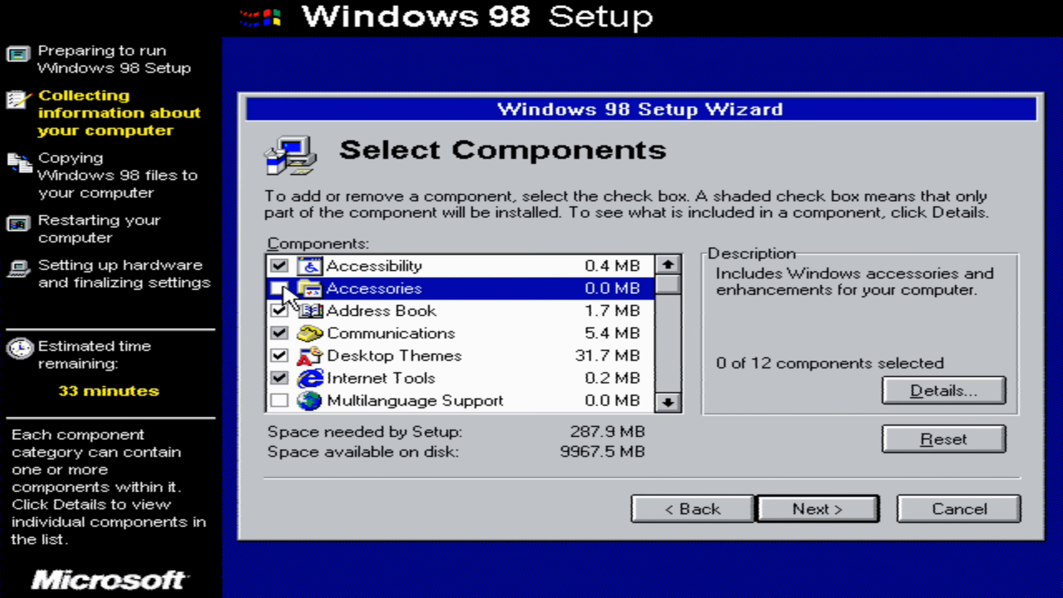
pyautogui.click(280, 288)
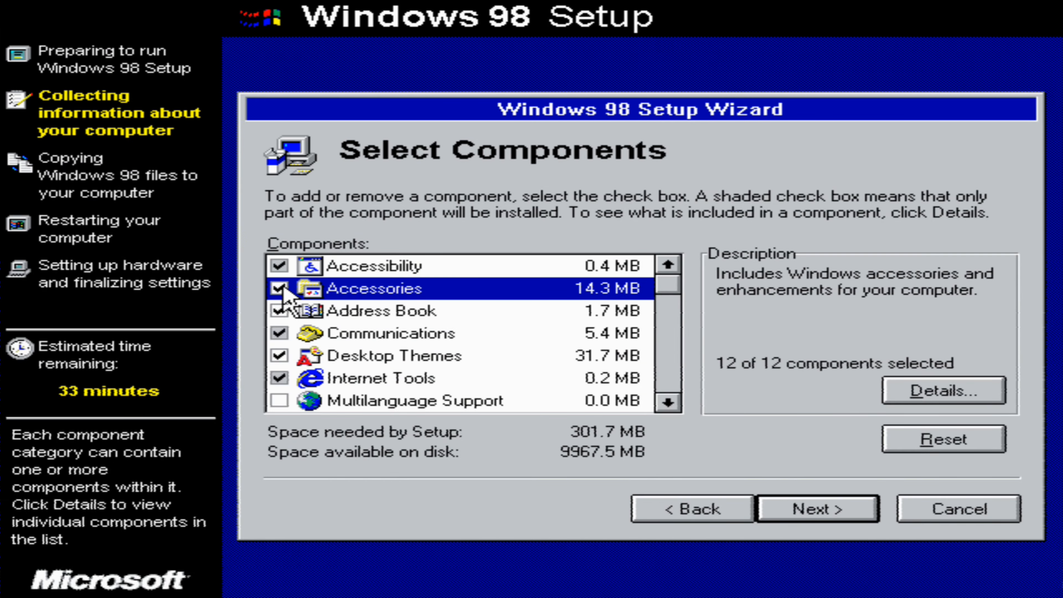
pyautogui.click(279, 400)
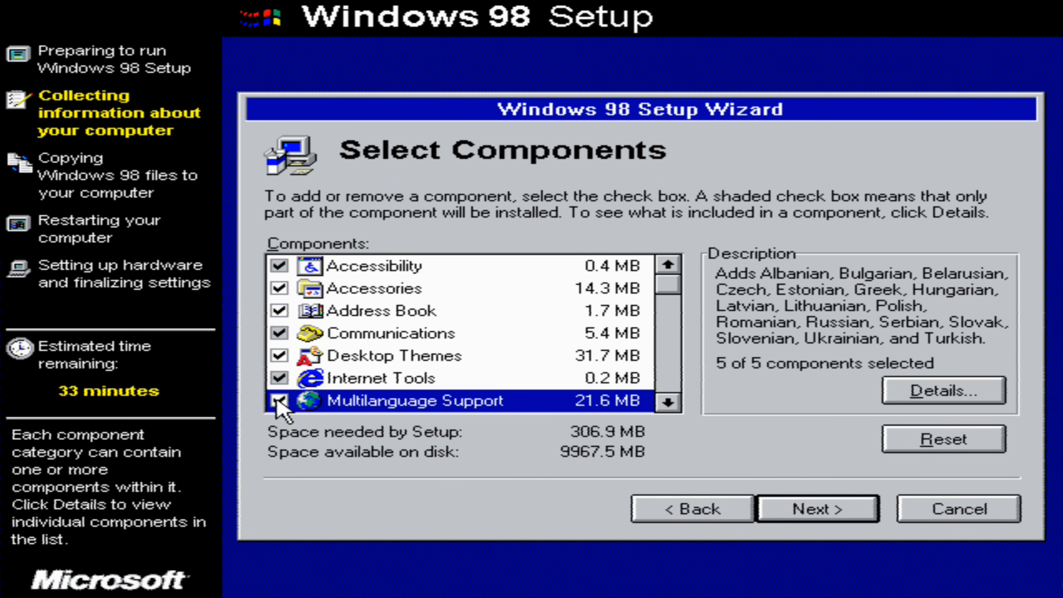
# - Add Sample Sounds to the Multimedia components
pyautogui.click(668, 402)
pyautogui.click(668, 402)
pyautogui.click(378, 360)
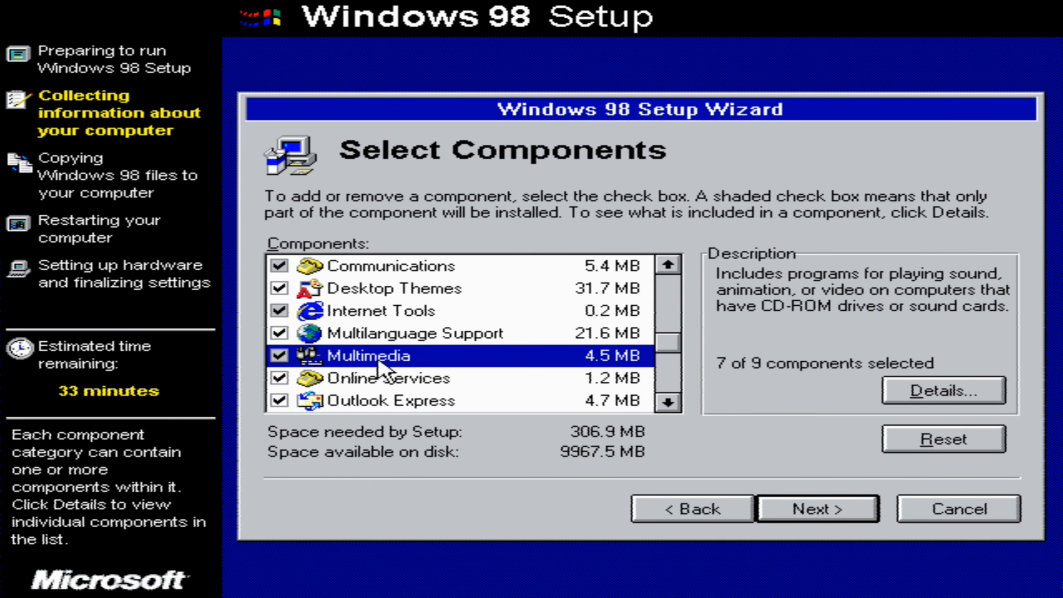
pyautogui.click(994, 381)
pyautogui.click(304, 382)
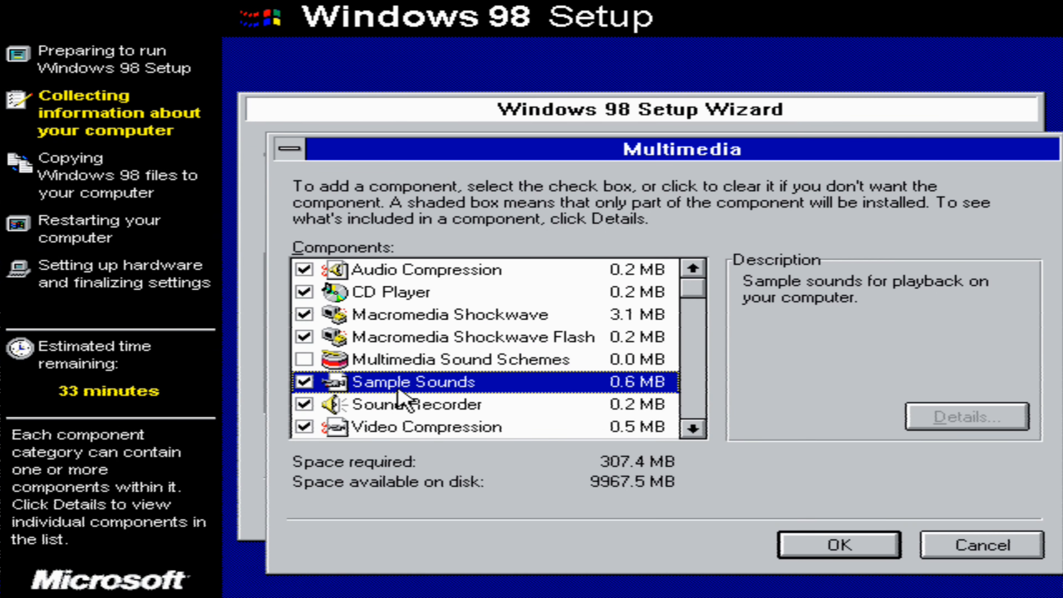
pyautogui.click(871, 543)
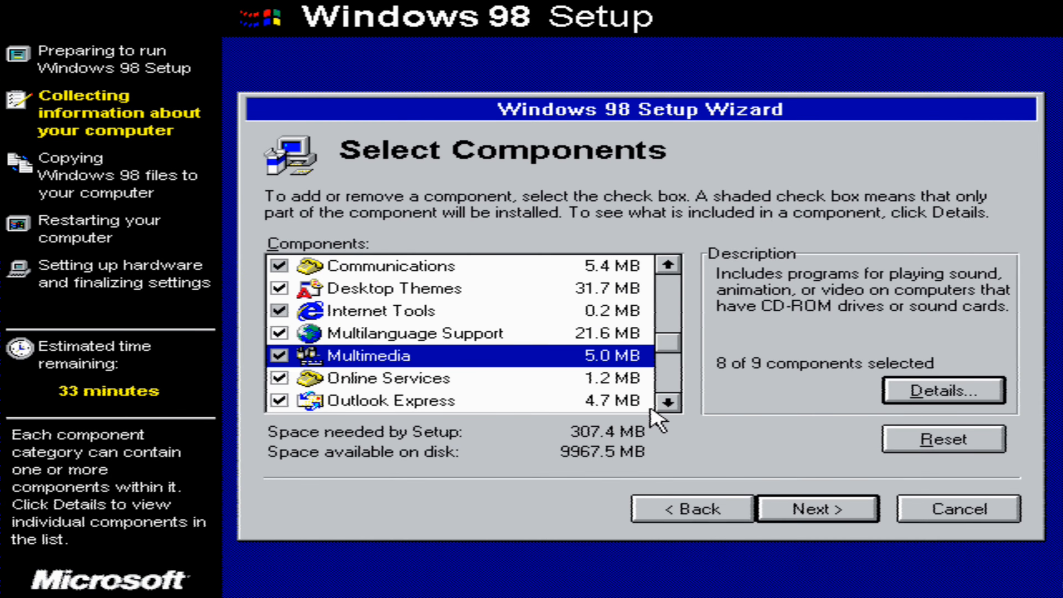
# - Select the complete System Tools component group and continue to the network identification page
pyautogui.click(668, 402)
pyautogui.click(668, 403)
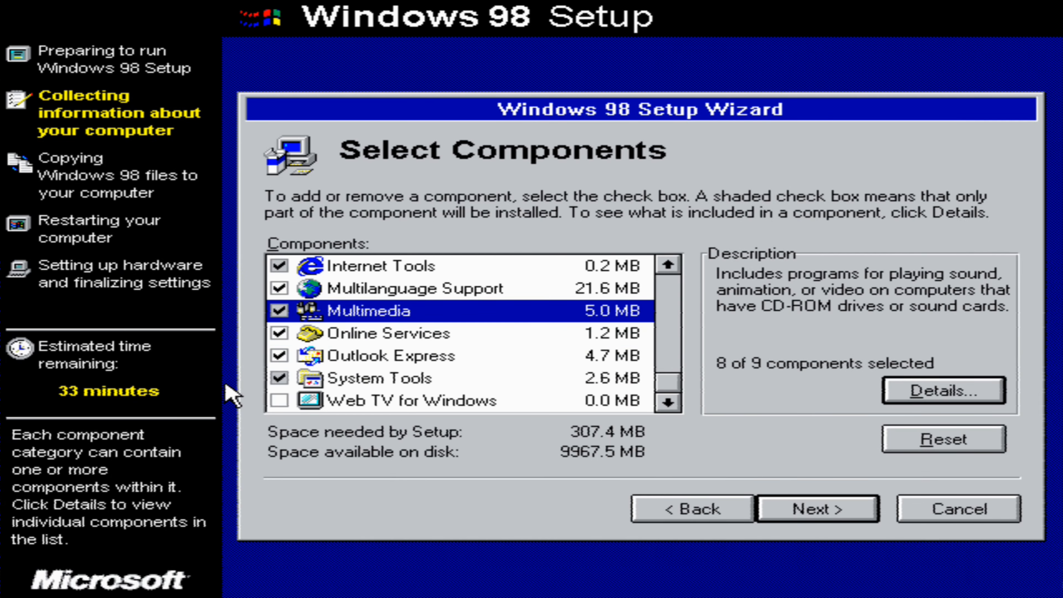
pyautogui.doubleClick(273, 372)
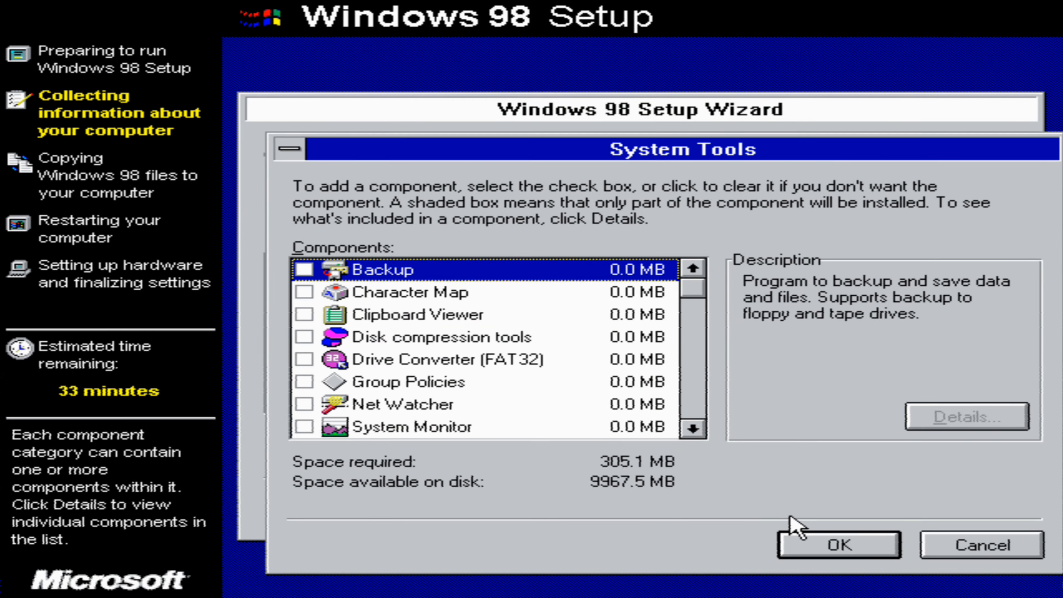
pyautogui.click(787, 540)
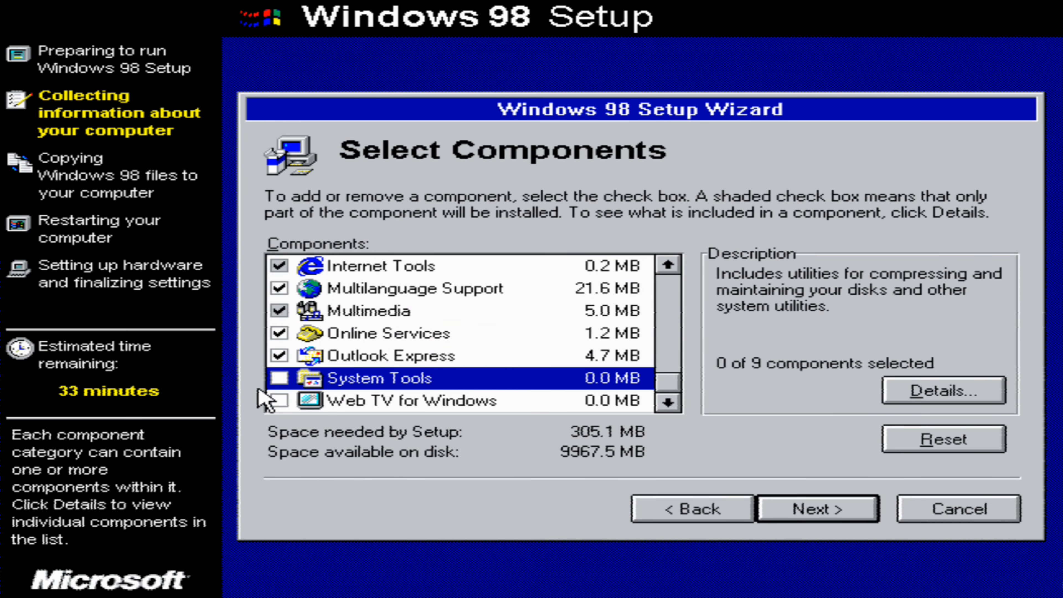
pyautogui.click(280, 379)
pyautogui.click(811, 520)
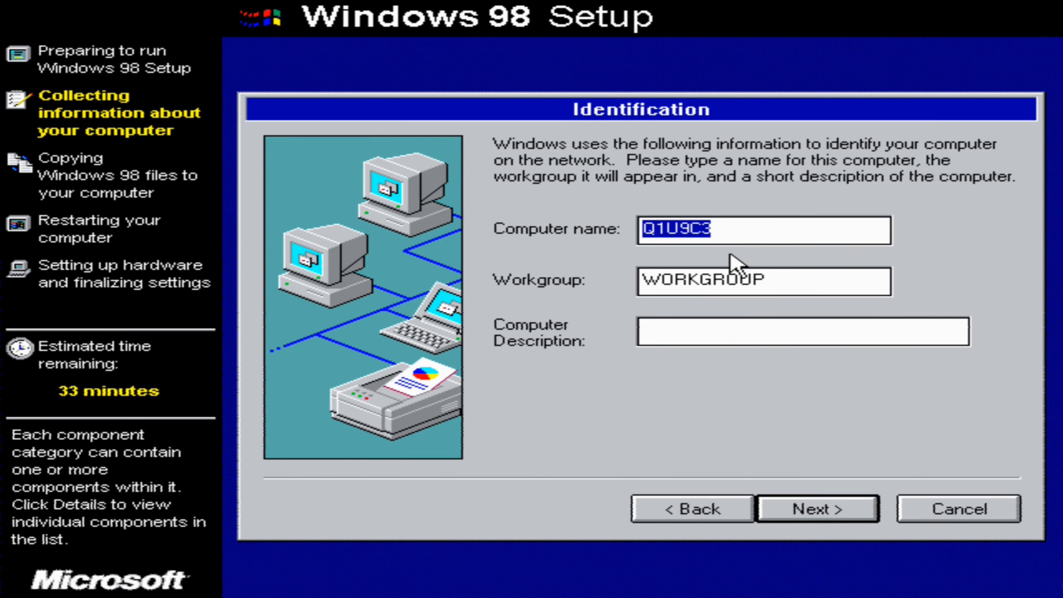
# - Name the computer PC Emulator and continue to the Computer Settings page
pyautogui.write('PCe')
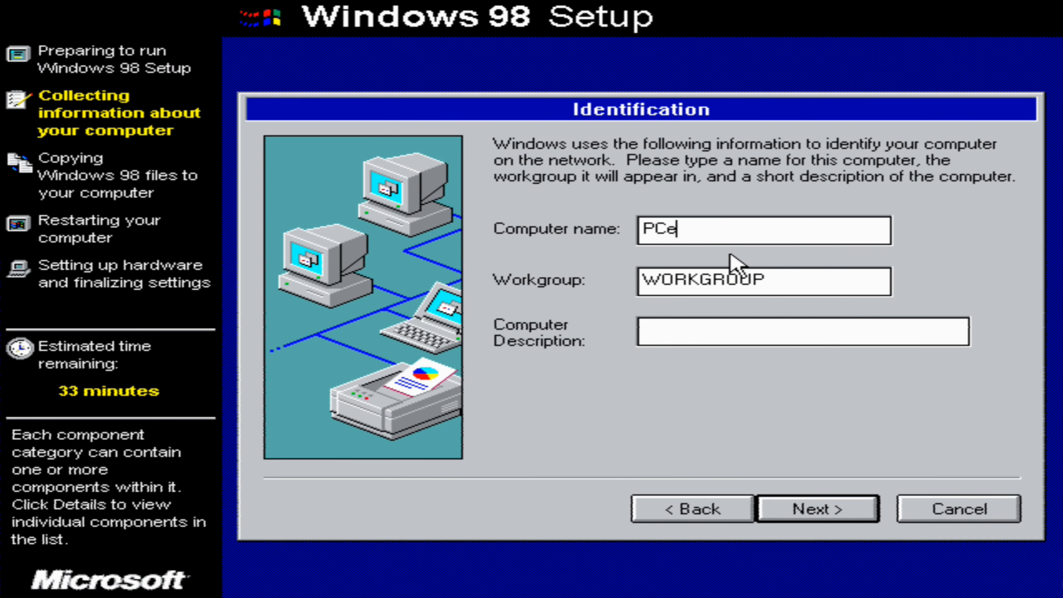
pyautogui.press('BackSpace')
pyautogui.write('Emulator')
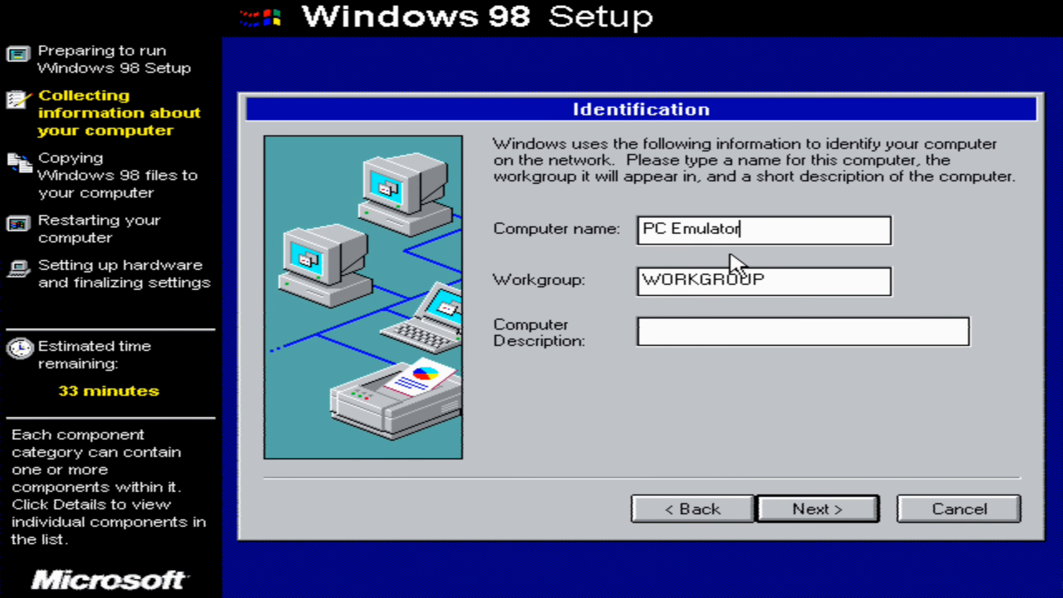
pyautogui.click(669, 332)
pyautogui.click(826, 507)
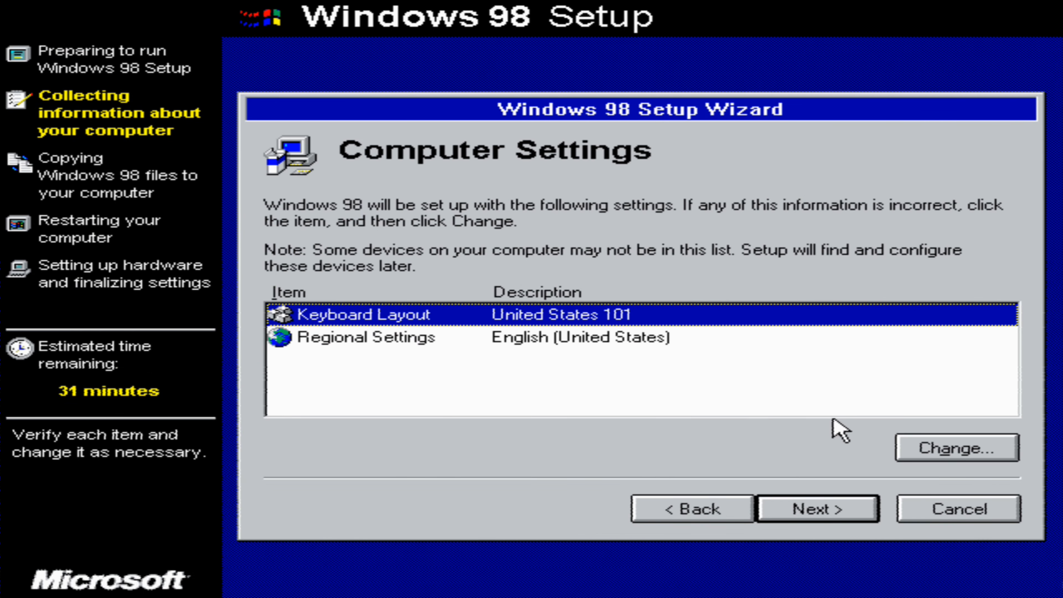
# - Set the Keyboard Layout to British and the Regional Settings to English (British)
pyautogui.click(928, 440)
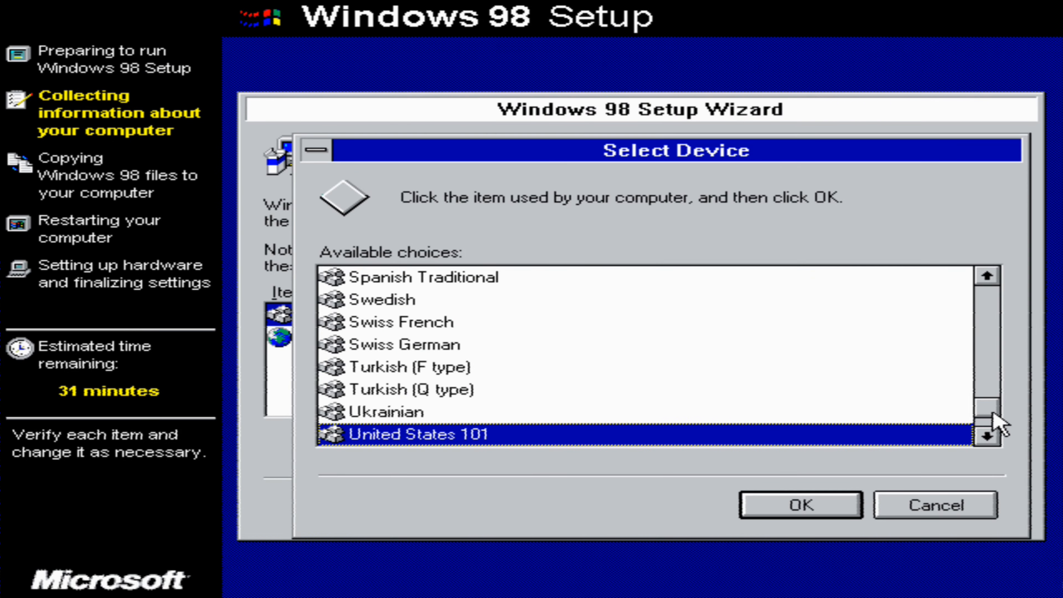
pyautogui.moveTo(987, 407); pyautogui.dragTo(738, 290)
pyautogui.click(344, 368)
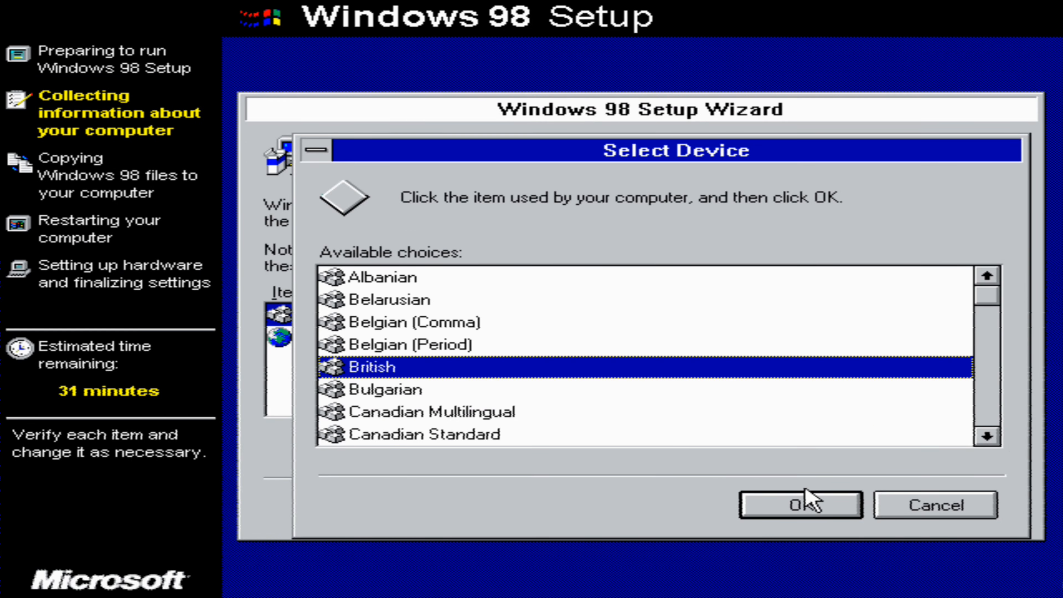
pyautogui.click(804, 502)
pyautogui.click(540, 338)
pyautogui.click(935, 446)
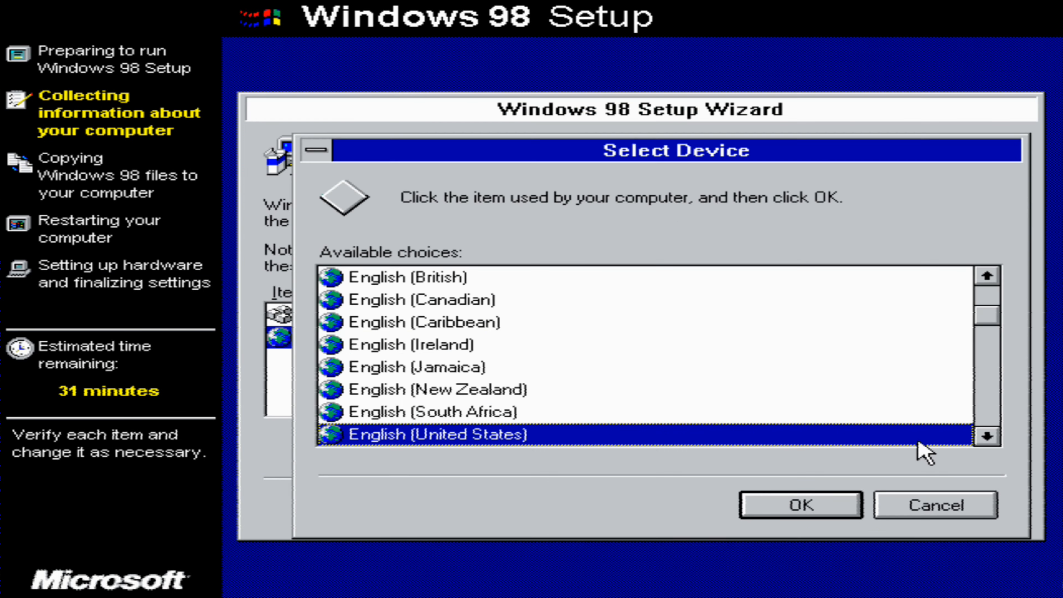
pyautogui.click(423, 279)
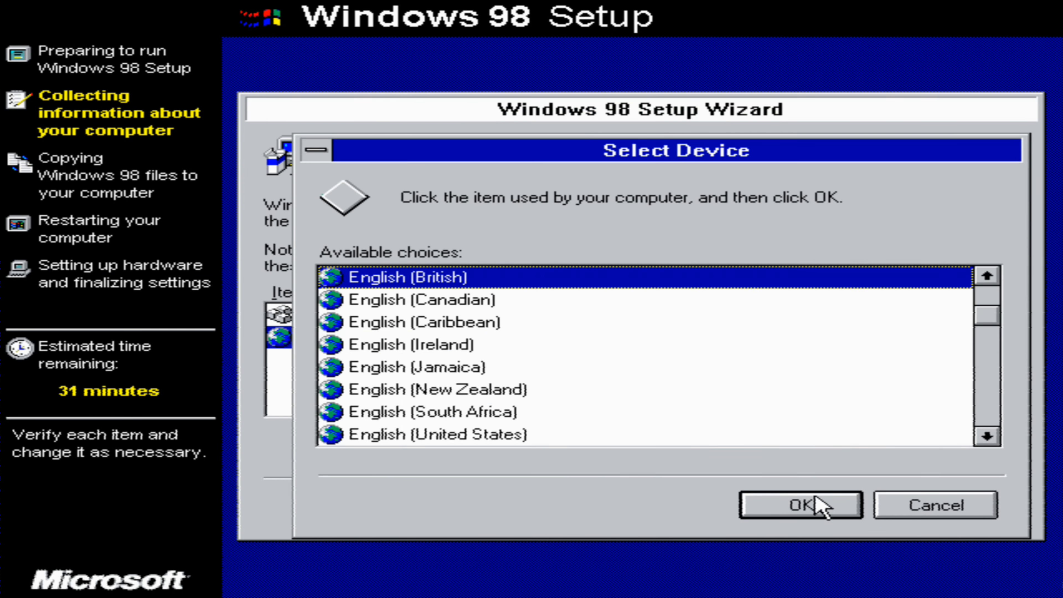
pyautogui.click(816, 504)
# - Continue with United Kingdom as the location and start copying the Windows 98 files
pyautogui.click(815, 507)
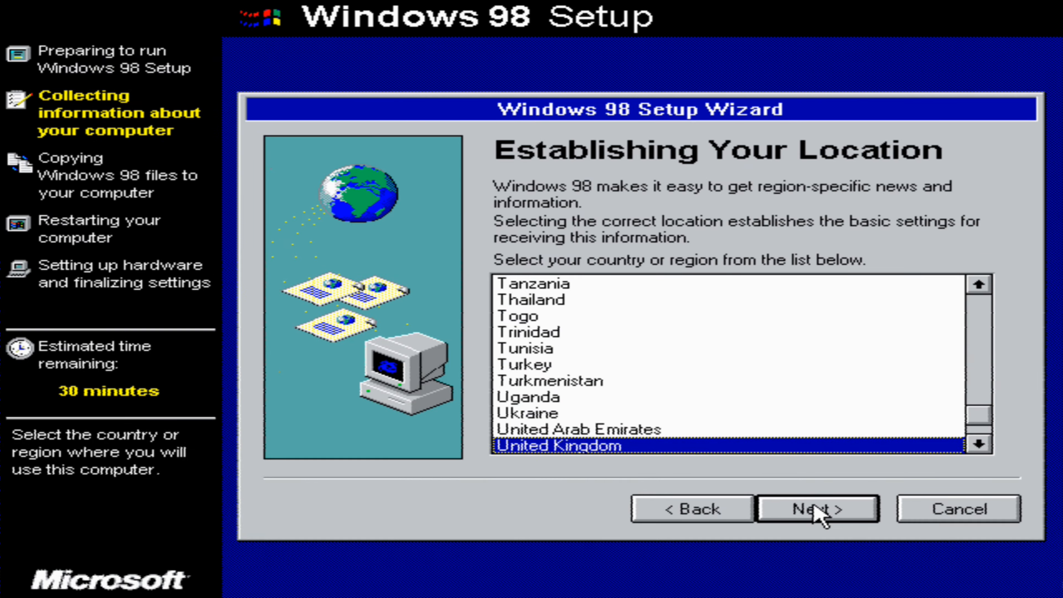
pyautogui.click(814, 506)
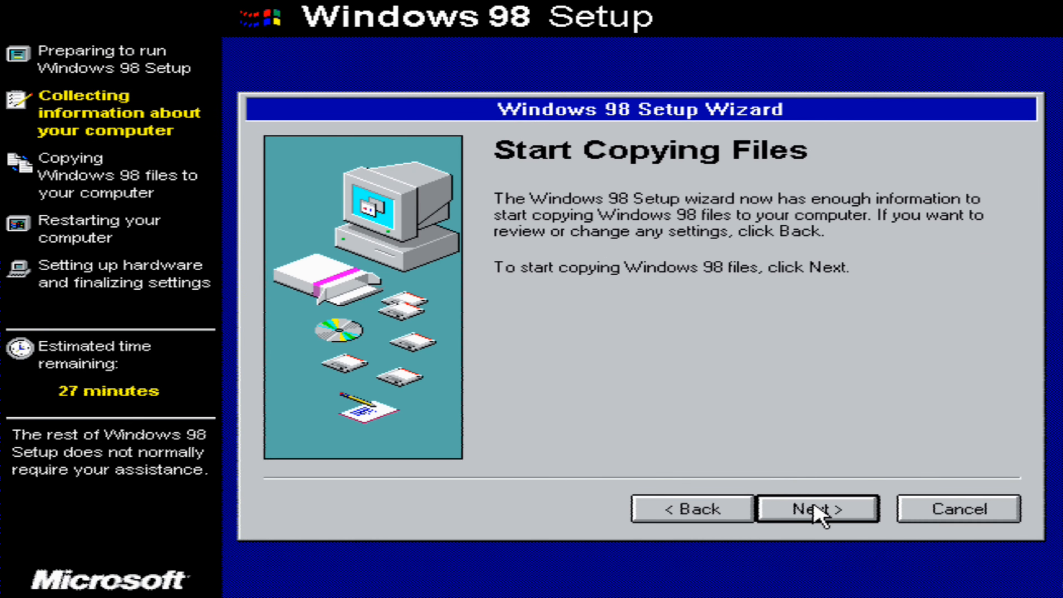
pyautogui.click(815, 507)
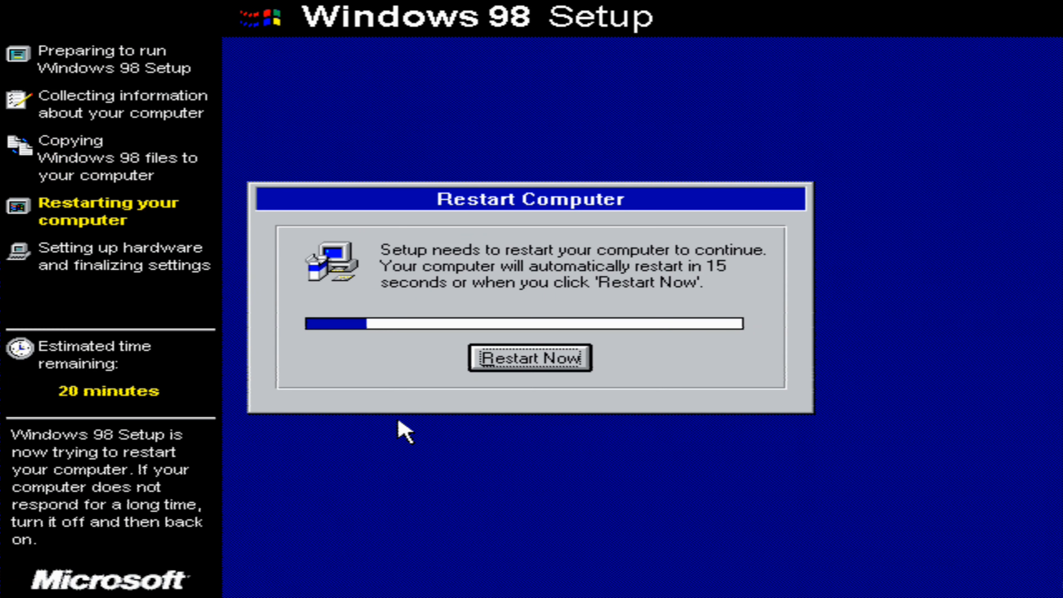
# - Restart the computer into the CMOS setup utility and open BIOS Features Setup
pyautogui.click(486, 368)
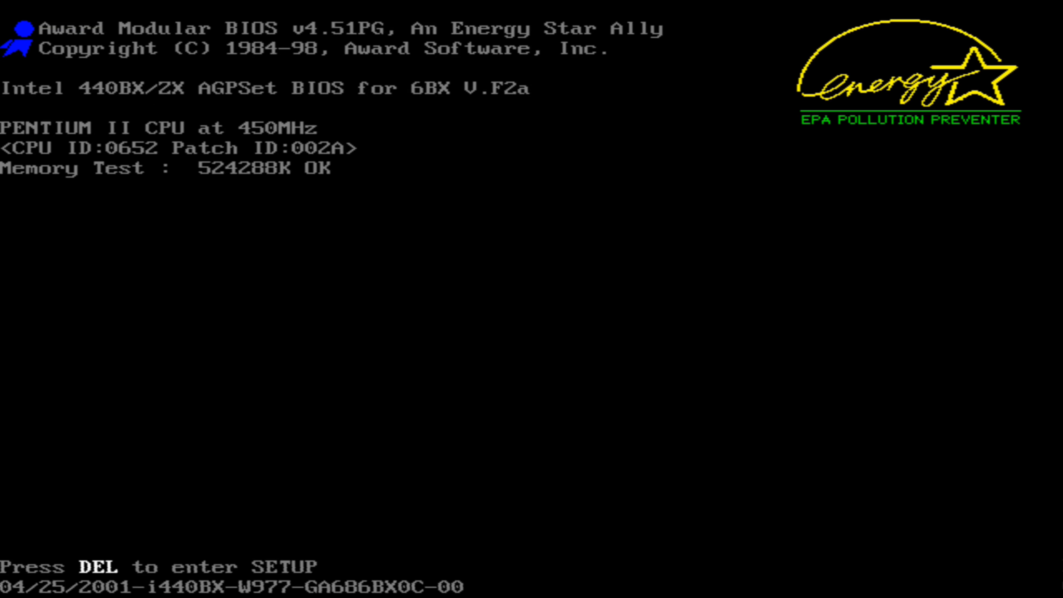
pyautogui.press('Delete')
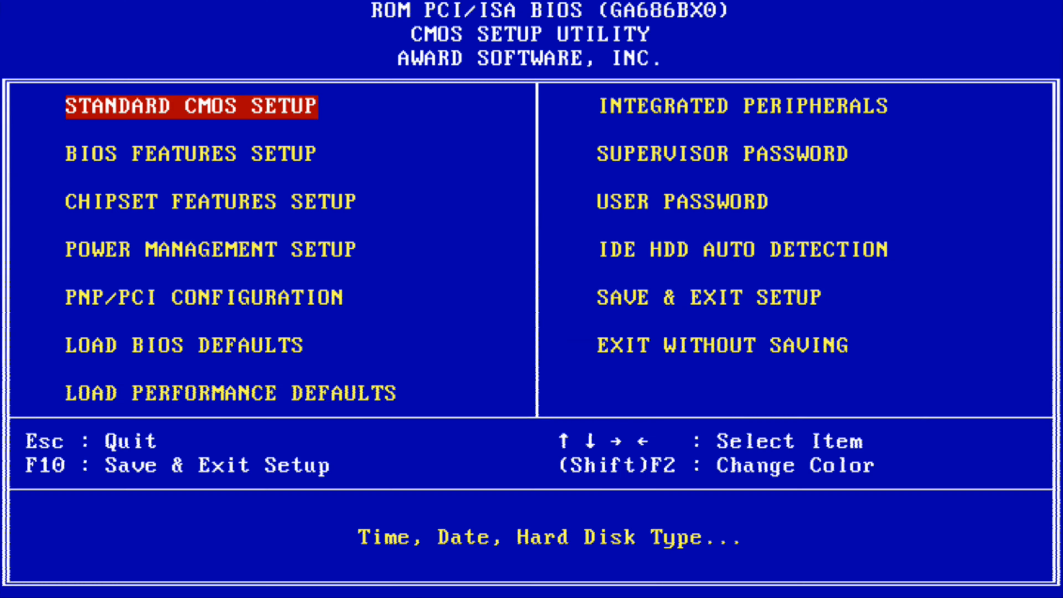
pyautogui.press('Down')
pyautogui.press('Down')
pyautogui.press('Down')
pyautogui.press('Up')
pyautogui.press('Up')
pyautogui.press('Return')
# - Change the Boot Sequence so that CDROM is not the first boot device, and return to the main setup screen
pyautogui.press('Down')
pyautogui.press('Down')
pyautogui.press('Down')
pyautogui.press('Down')
pyautogui.press('Down')
pyautogui.press('Down')
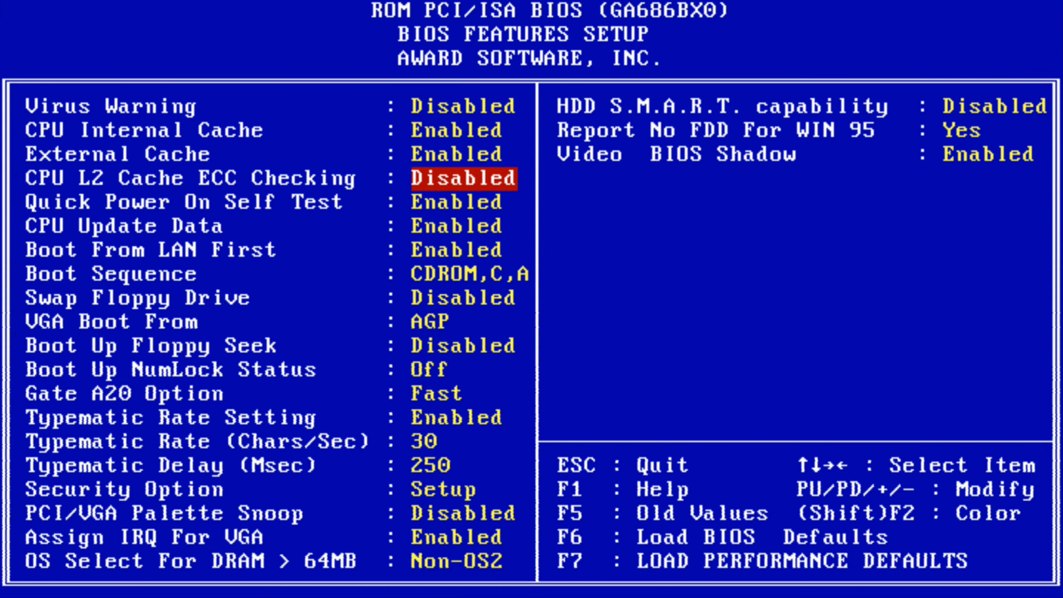
pyautogui.press('Down')
pyautogui.press('pagedown')
pyautogui.press('pagedown')
pyautogui.press('pagedown')
pyautogui.press('pagedown')
pyautogui.press('pagedown')
pyautogui.press('pagedown')
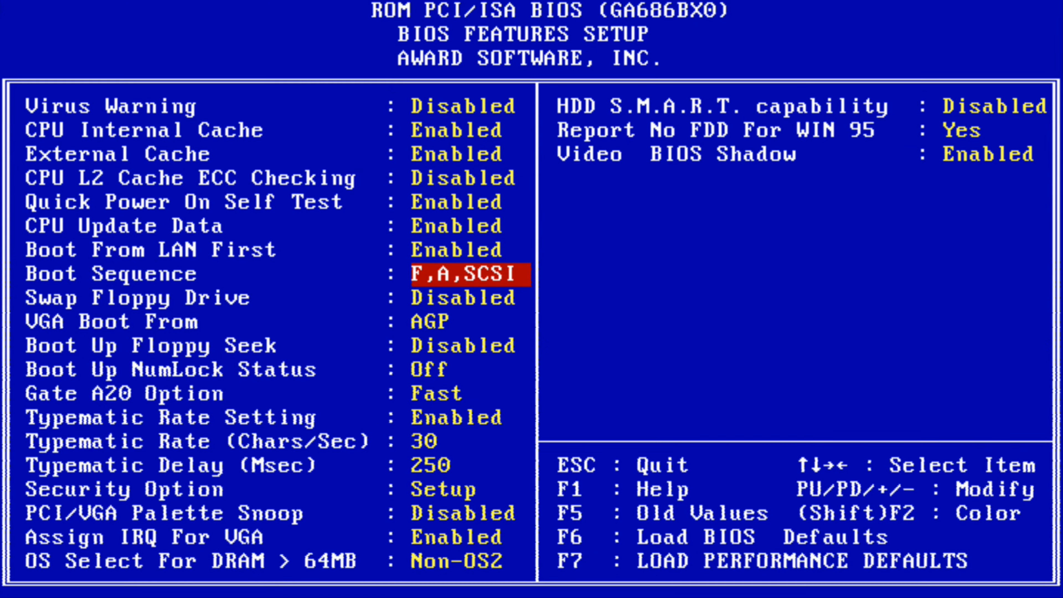
pyautogui.press('Escape')
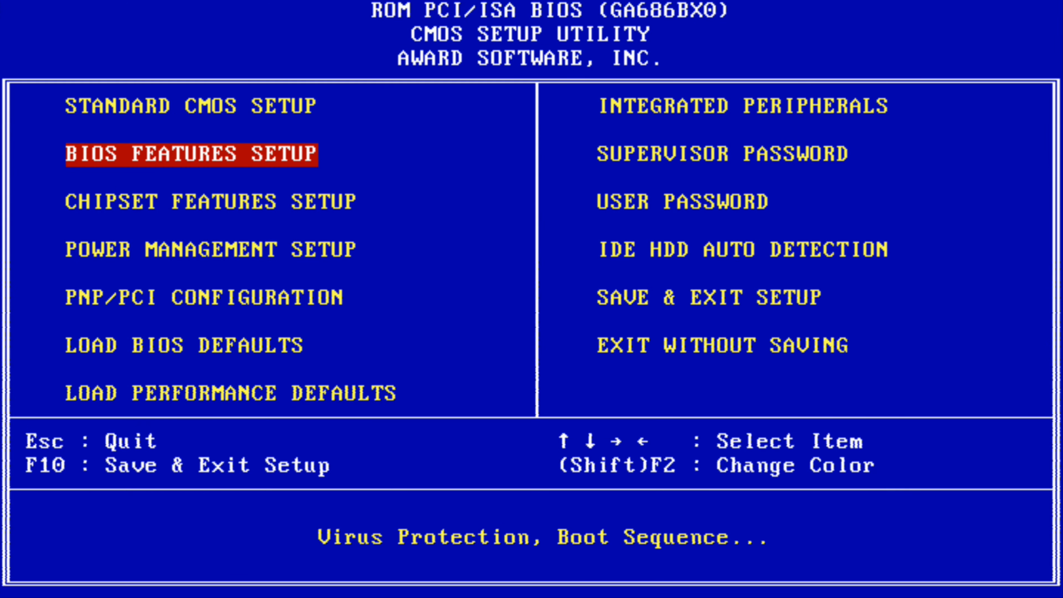
# - Save the settings to CMOS and exit the BIOS setup
pyautogui.press('Right')
pyautogui.press('Down')
pyautogui.press('Down')
pyautogui.press('Down')
pyautogui.press('Return')
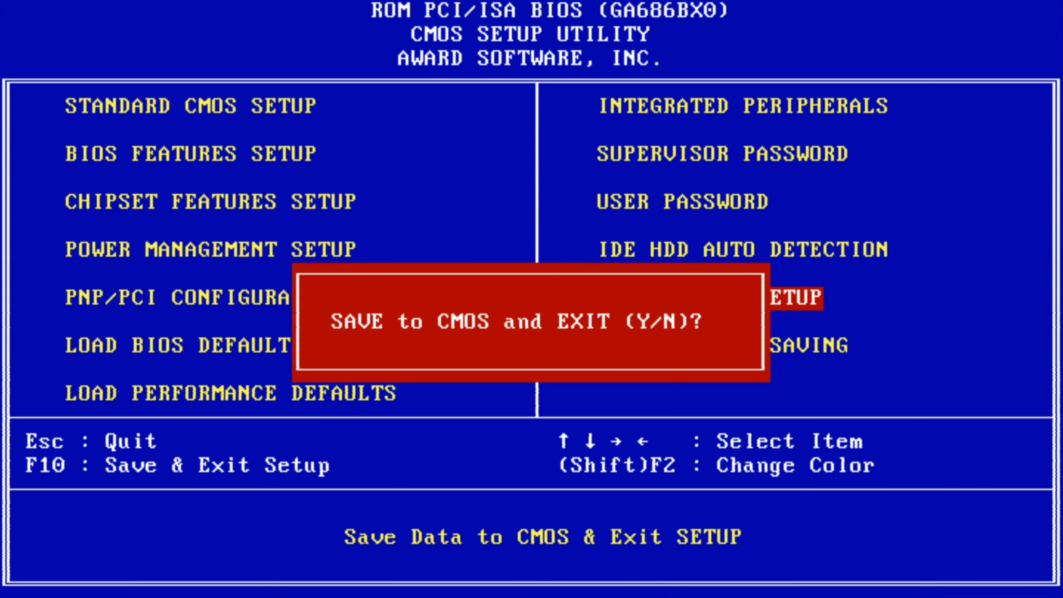
pyautogui.press('y')
pyautogui.press('Return')
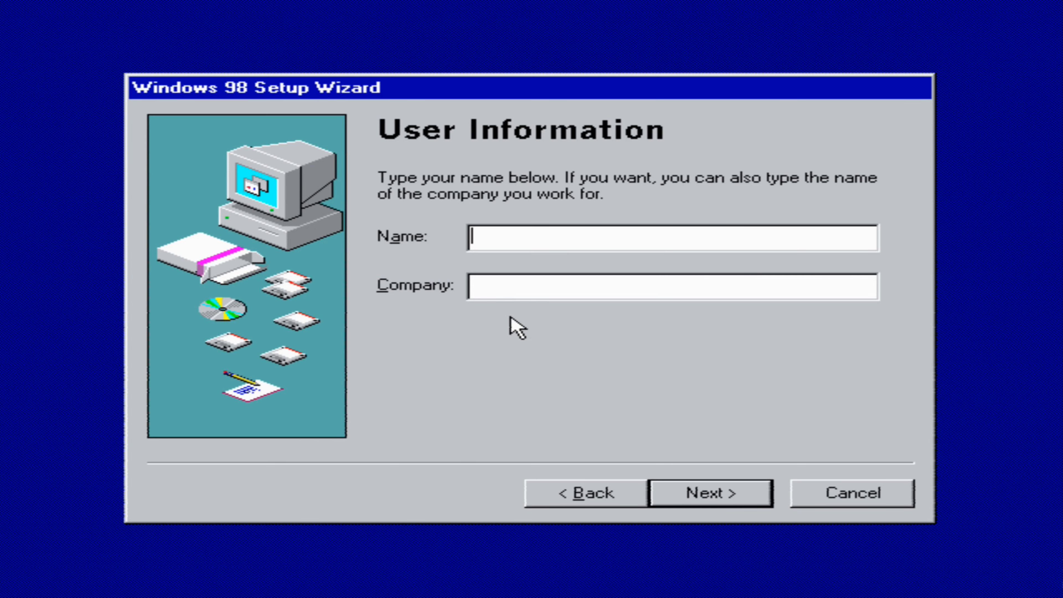
# - Enter PCem Tutorial as the name in User Information, leave the company empty and continue to the License Agreement
pyautogui.write('PCem TUTOR')
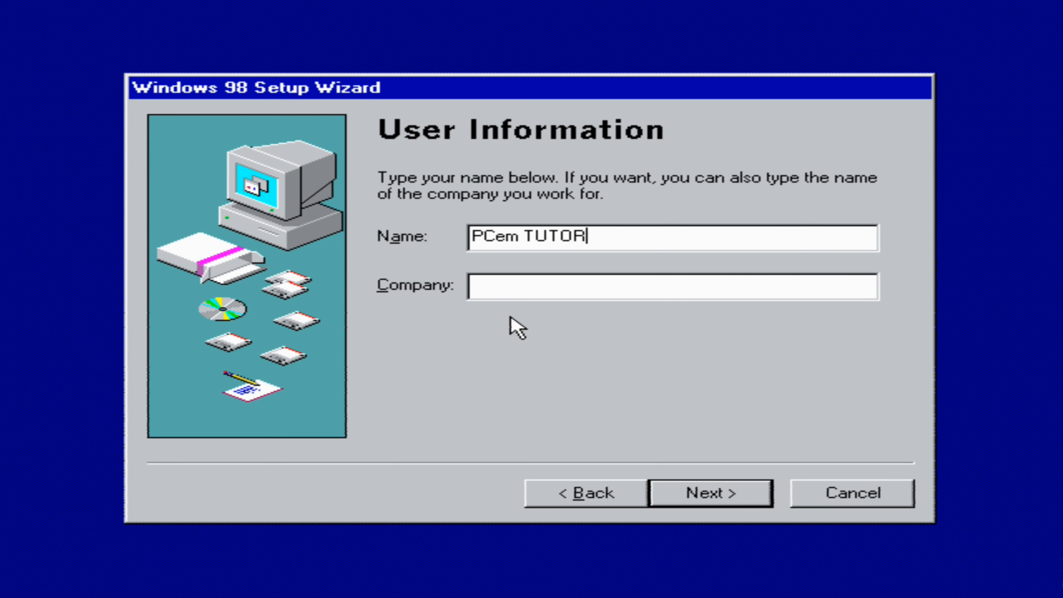
pyautogui.write('IAL')
pyautogui.press('BackSpace')
pyautogui.press('BackSpace')
pyautogui.press('BackSpace')
pyautogui.press('BackSpace')
pyautogui.press('BackSpace')
pyautogui.press('BackSpace')
pyautogui.press('BackSpace')
pyautogui.write('utorial')
pyautogui.click(703, 502)
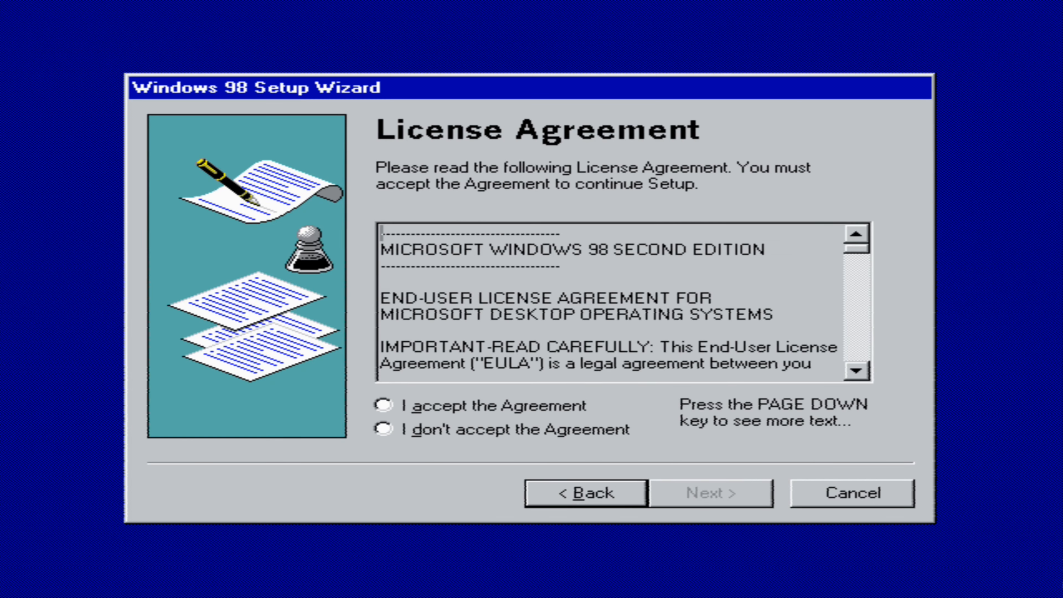
# - Accept the License Agreement and finish the Start Wizard to continue starting Windows 98
pyautogui.click(418, 405)
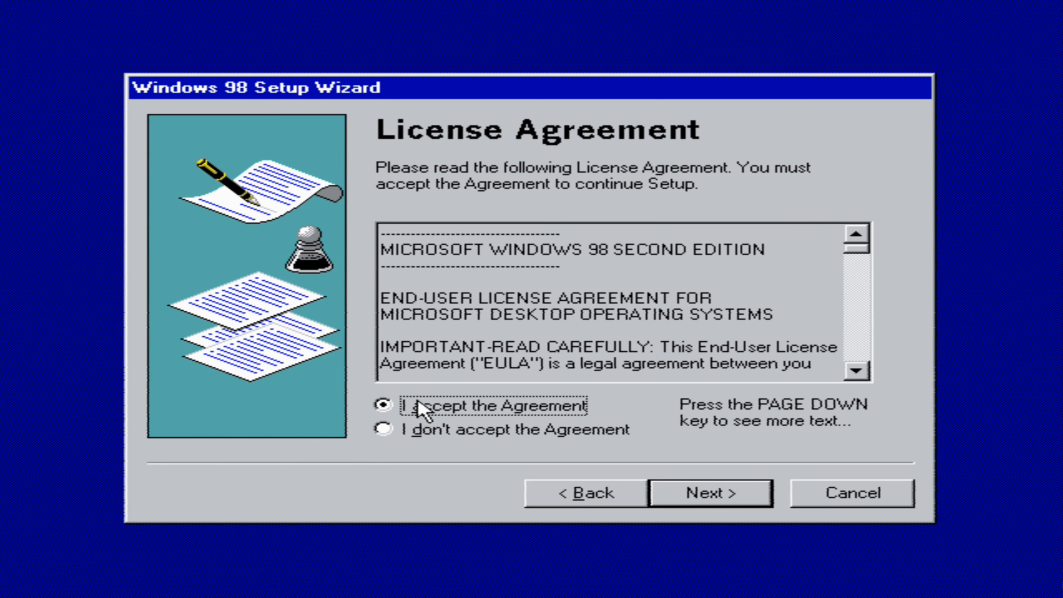
pyautogui.click(705, 498)
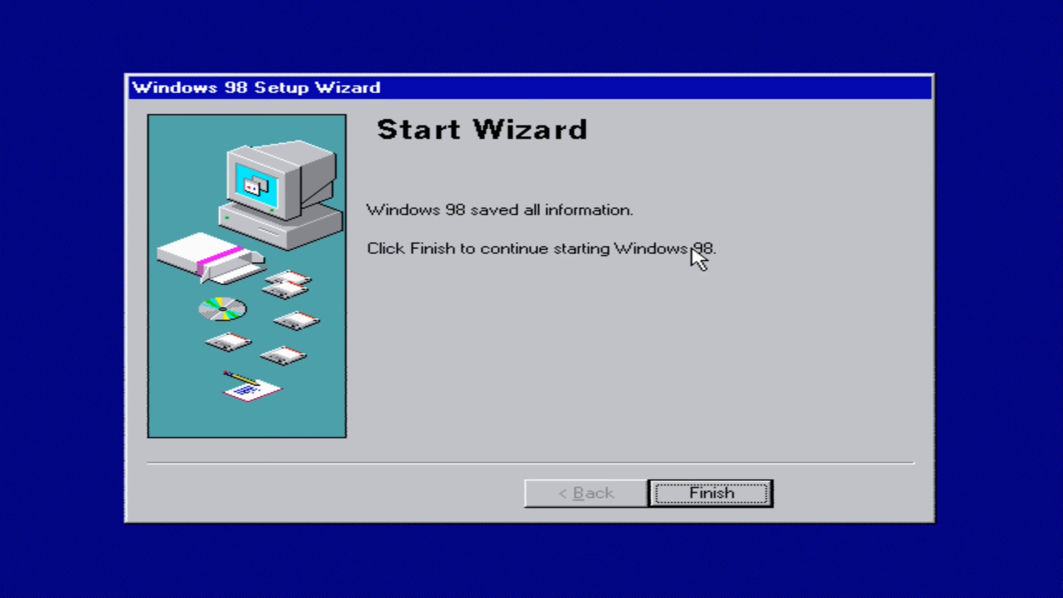
pyautogui.click(723, 495)
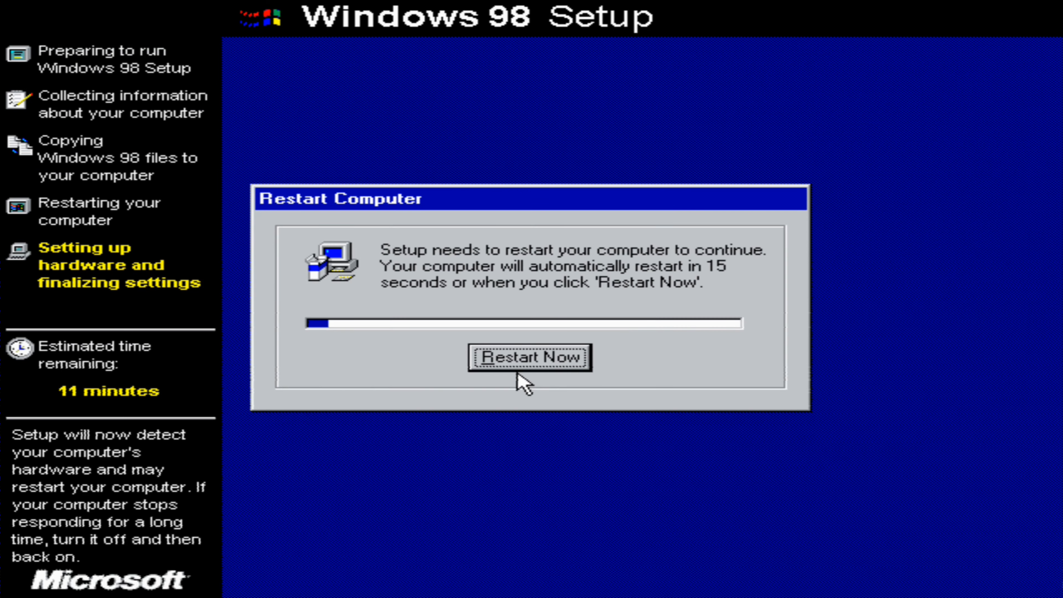
# - Restart the computer and set the time zone to (GMT) Greenwich Mean Time : Dublin, Edinburgh, Lisbon, London
pyautogui.click(513, 363)
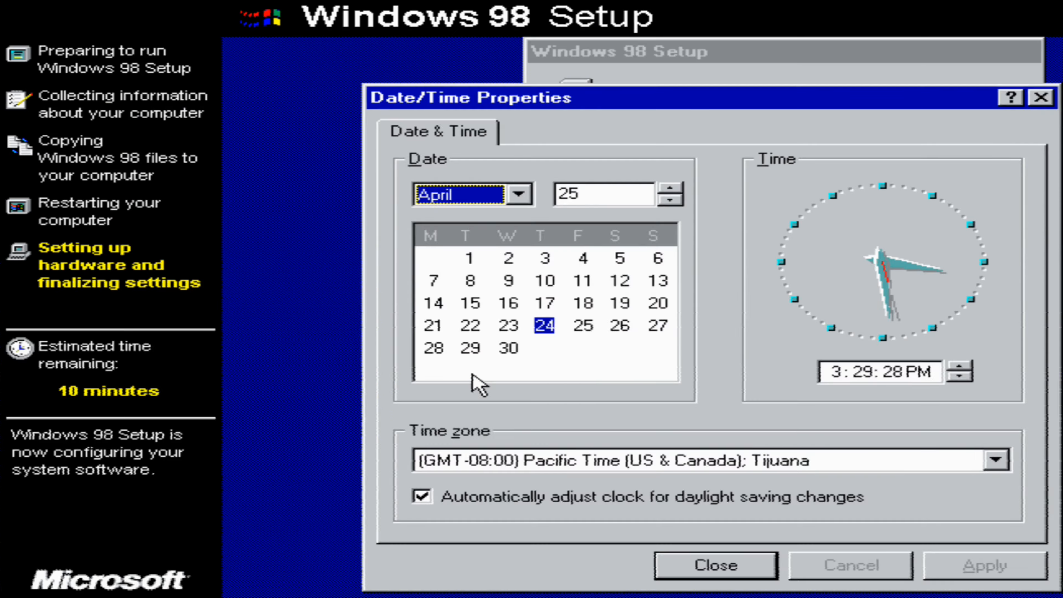
pyautogui.click(856, 465)
pyautogui.scroll(-3, 746, 327)
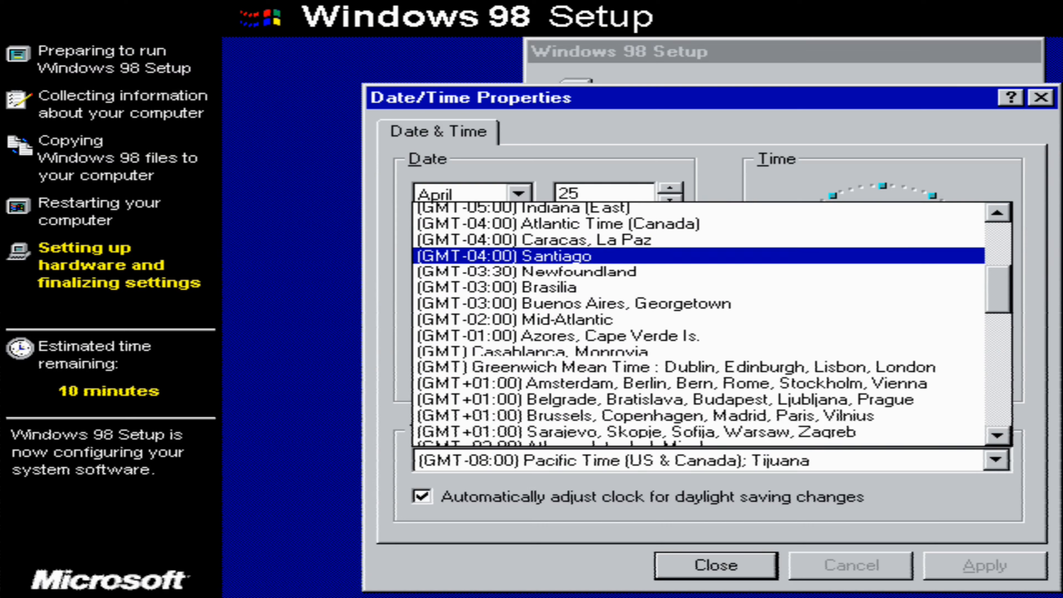
pyautogui.click(819, 351)
pyautogui.click(979, 566)
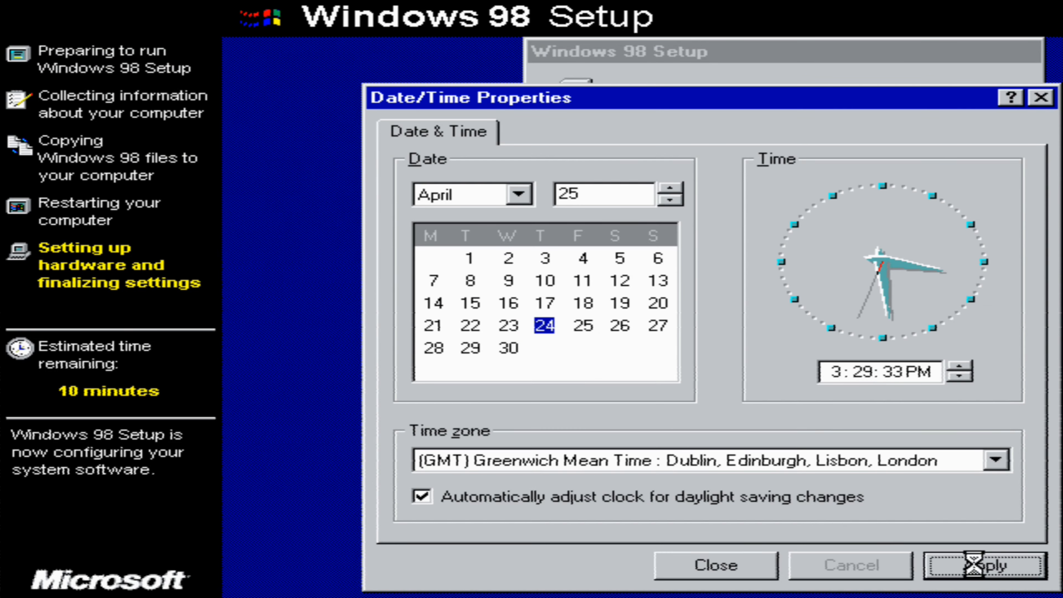
pyautogui.click(766, 570)
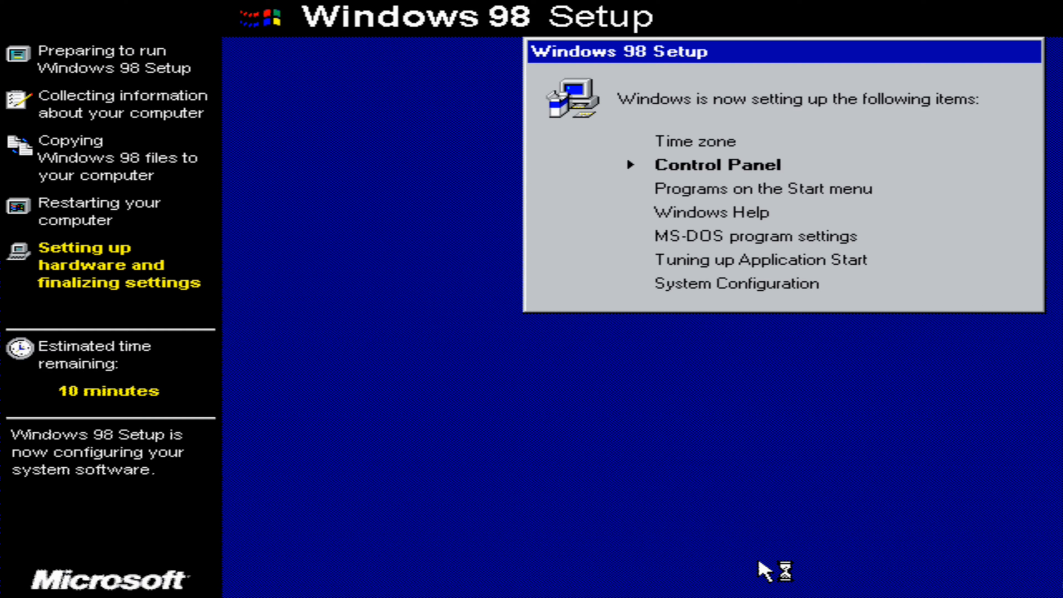
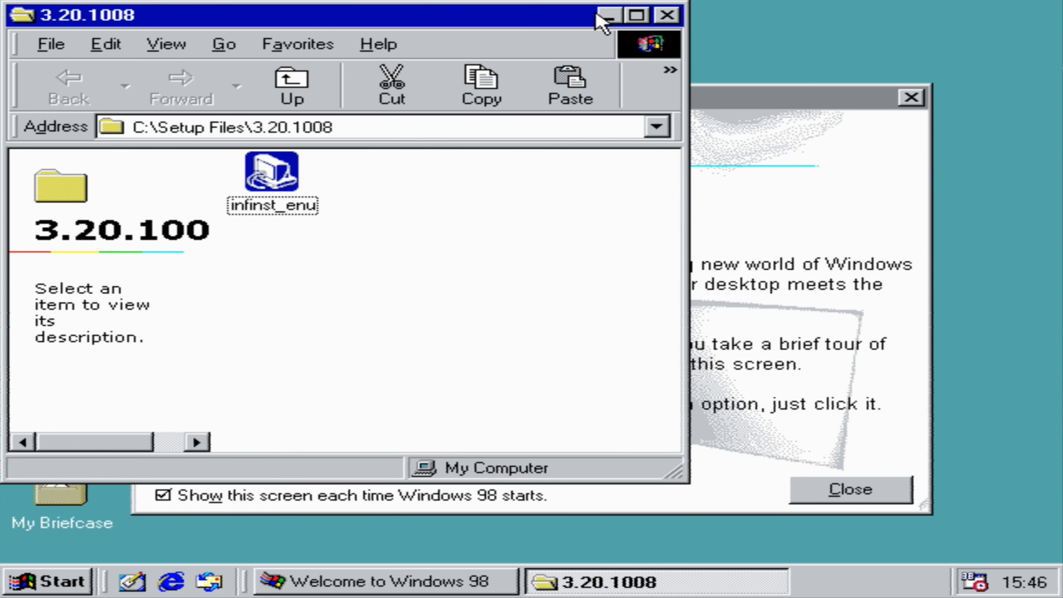
# - Minimize the 3.20.1008 folder window and open Device Manager in the properties of My Computer
pyautogui.click(606, 16)
pyautogui.rightClick(50, 21)
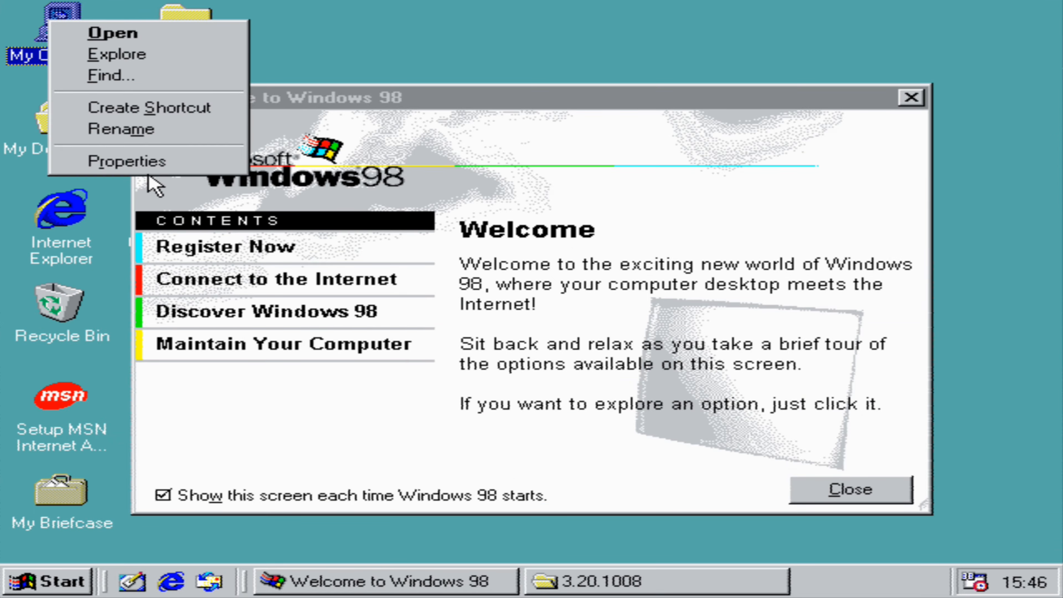
pyautogui.click(150, 163)
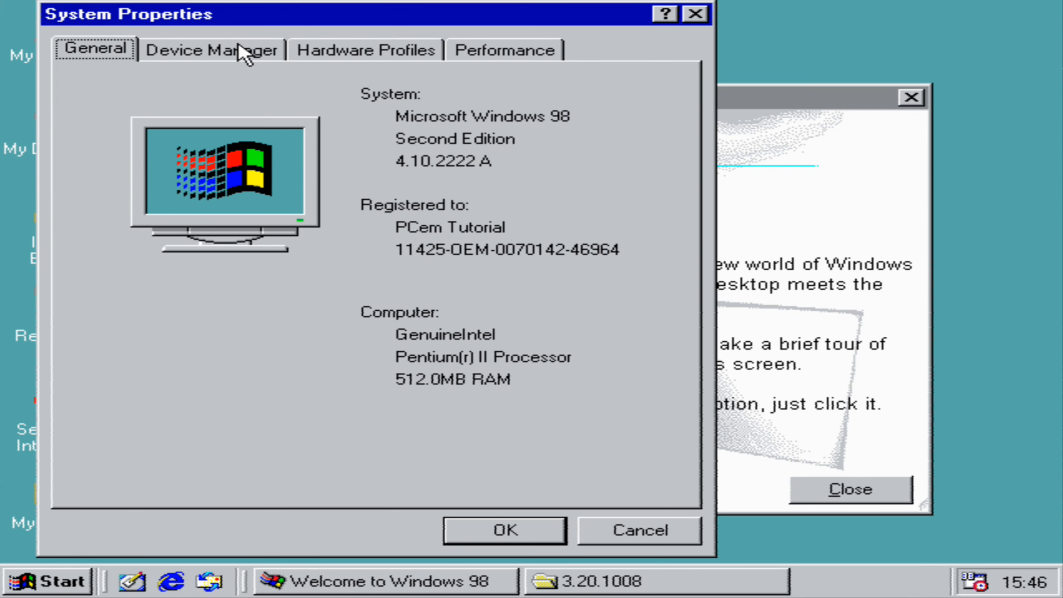
pyautogui.click(244, 52)
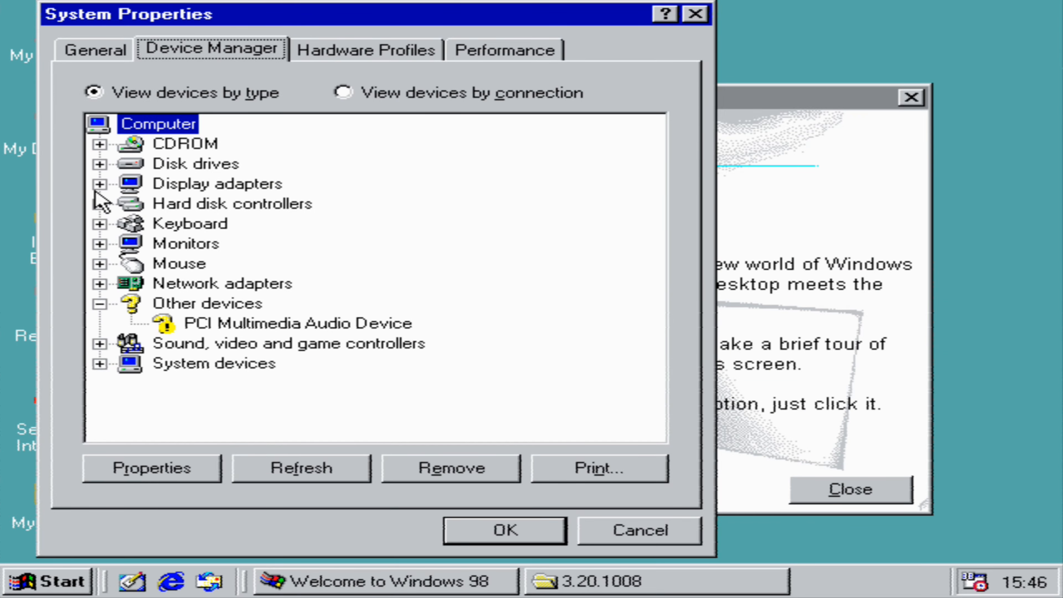
# - Enable DMA for the GENERIC IDE DISK TYPE47 drive, accepting the hardware alert, and restart Windows
pyautogui.click(100, 163)
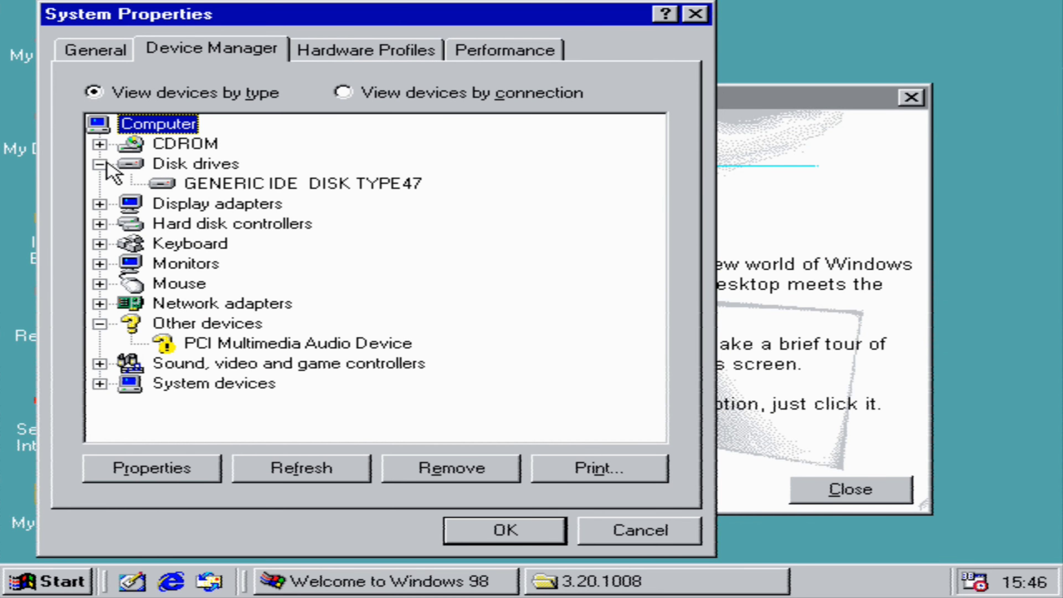
pyautogui.doubleClick(245, 183)
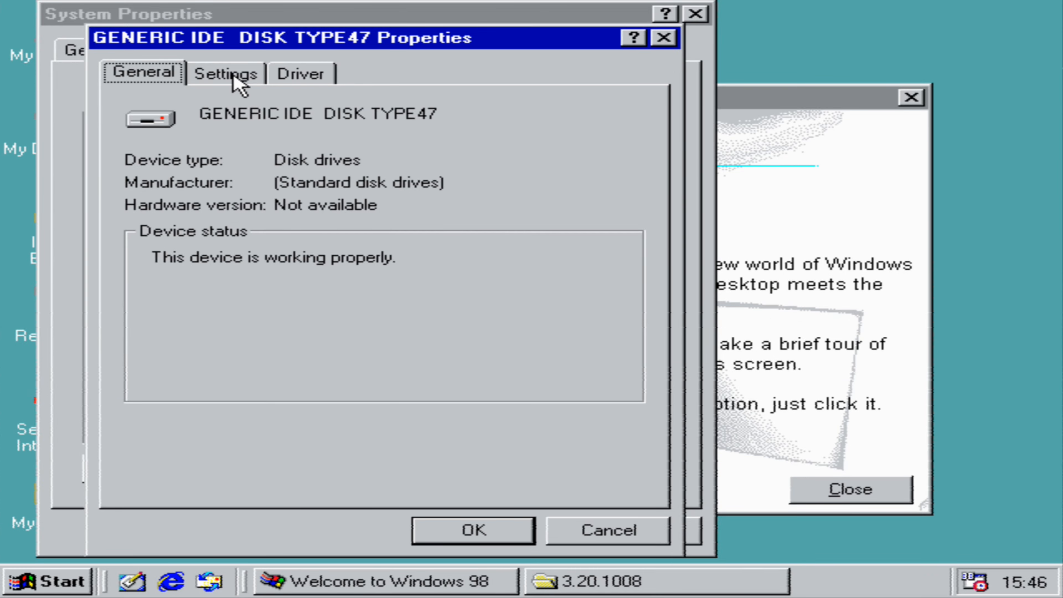
pyautogui.click(247, 75)
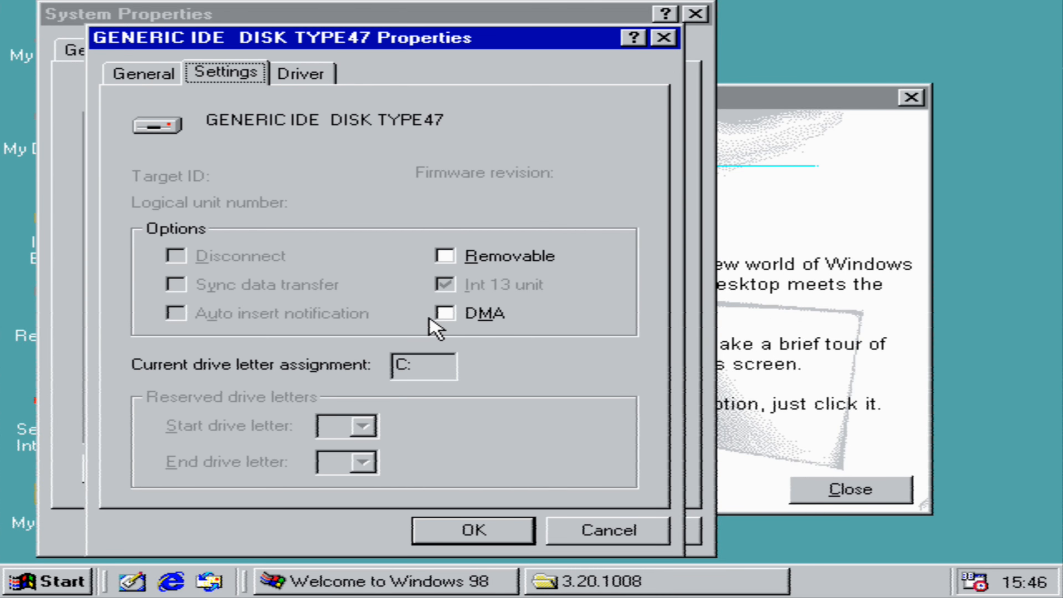
pyautogui.click(455, 312)
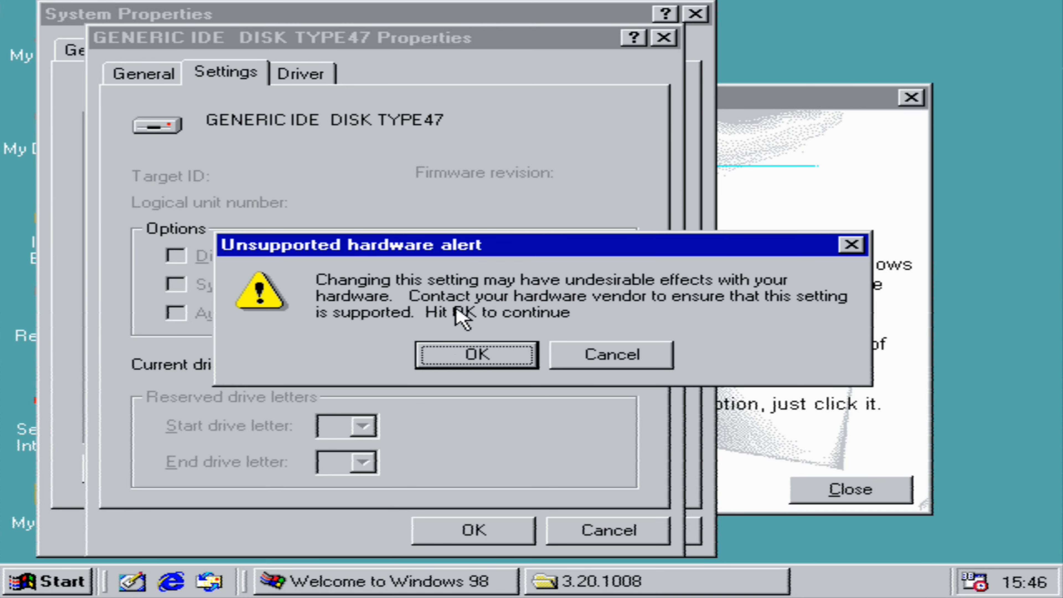
pyautogui.click(454, 362)
pyautogui.click(489, 528)
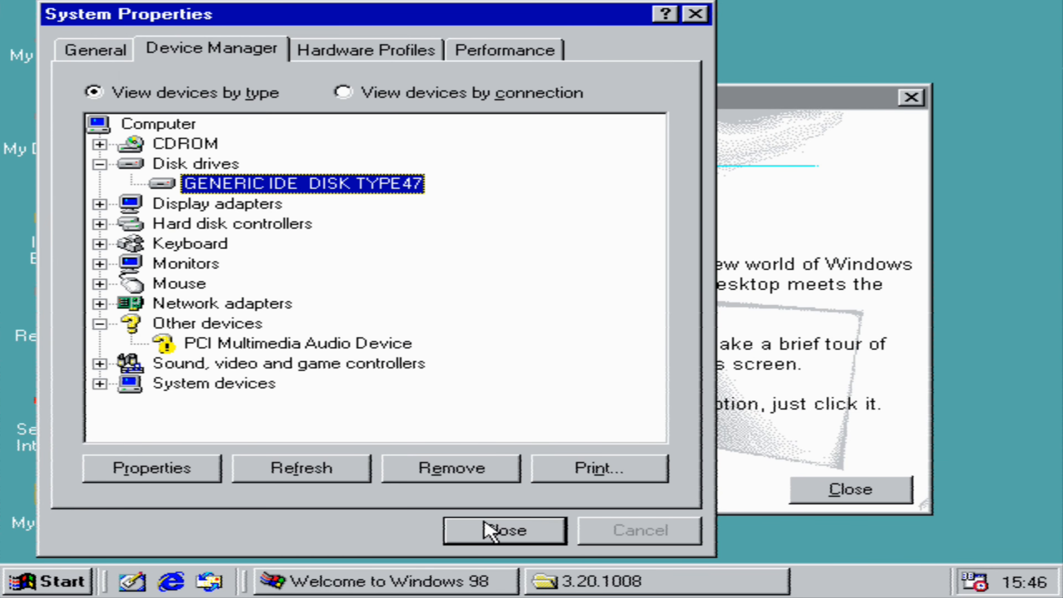
pyautogui.click(494, 529)
pyautogui.click(500, 367)
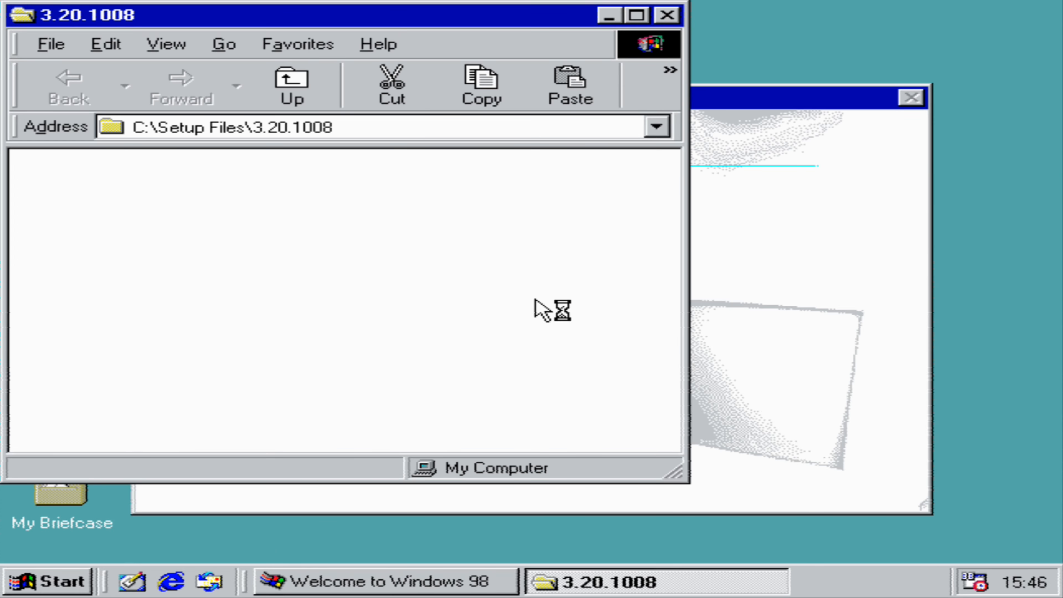
# - Close the 3.20.1008 folder window and browse from My Computer to C:\Setup Files
pyautogui.click(666, 15)
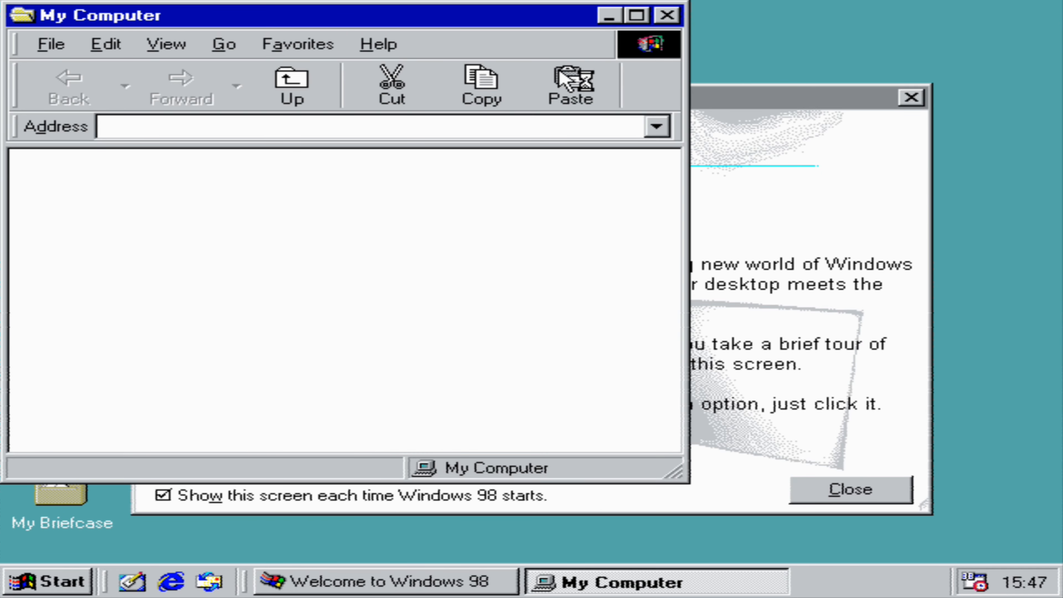
pyautogui.doubleClick(395, 178)
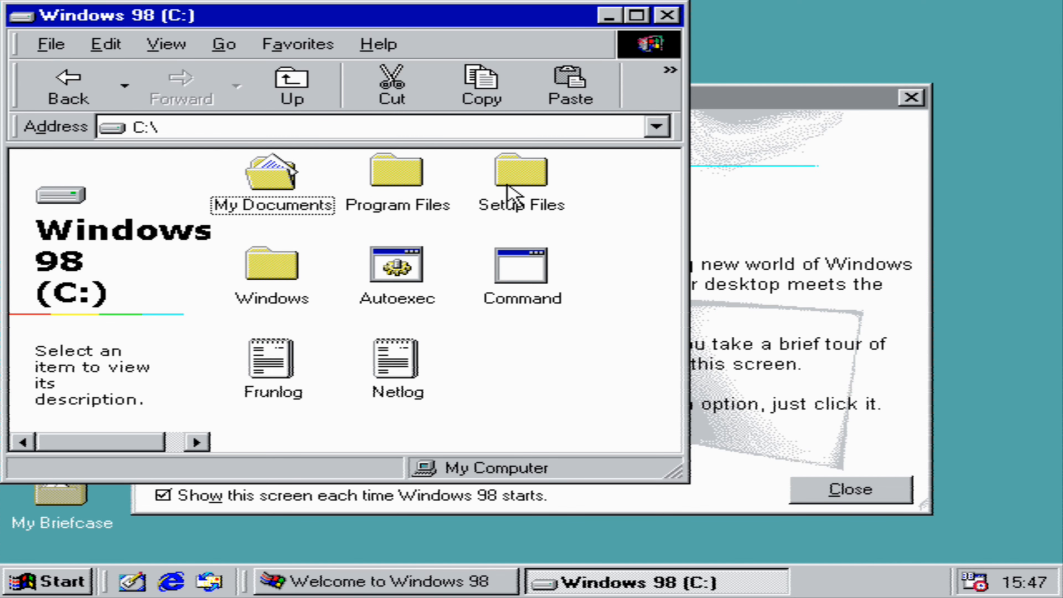
pyautogui.doubleClick(521, 191)
pyautogui.doubleClick(401, 175)
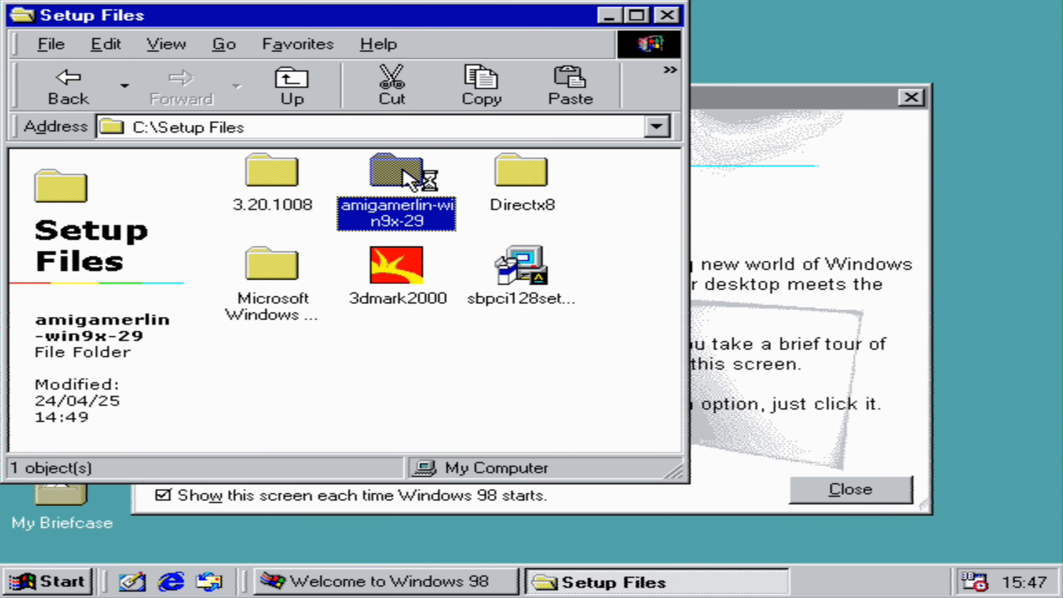
pyautogui.click(69, 84)
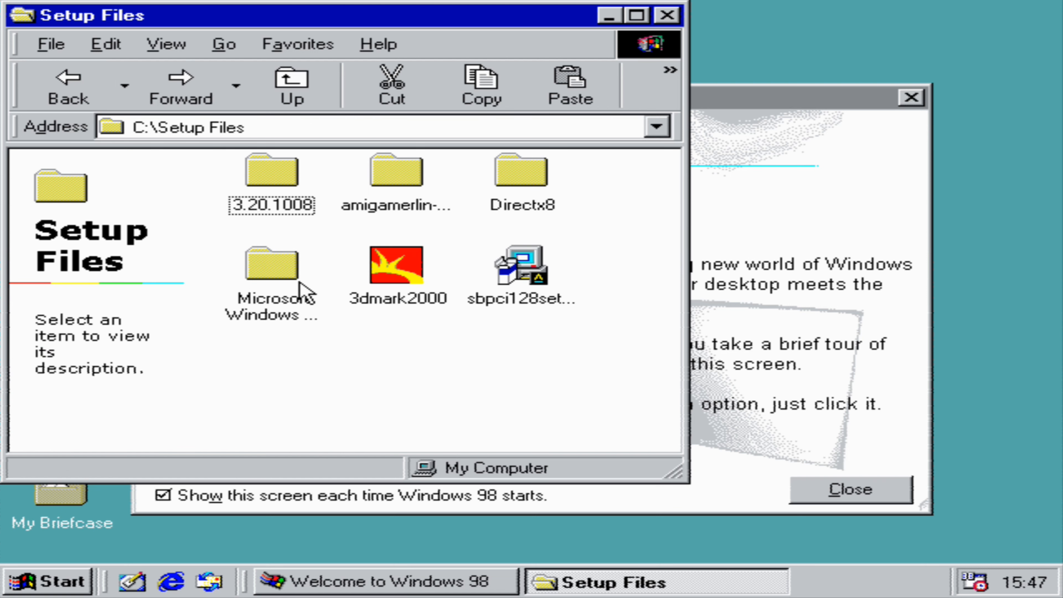
# - Run the sbpci128 sound card setup from Setup Files, accepting the Creative license agreement and continuing past the readme
pyautogui.doubleClick(521, 272)
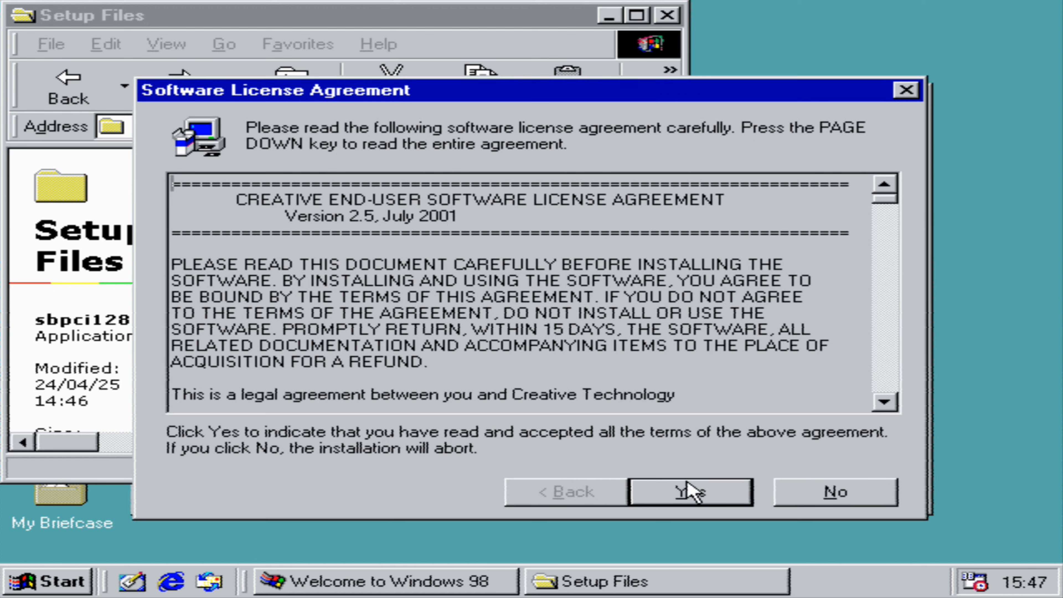
pyautogui.click(690, 492)
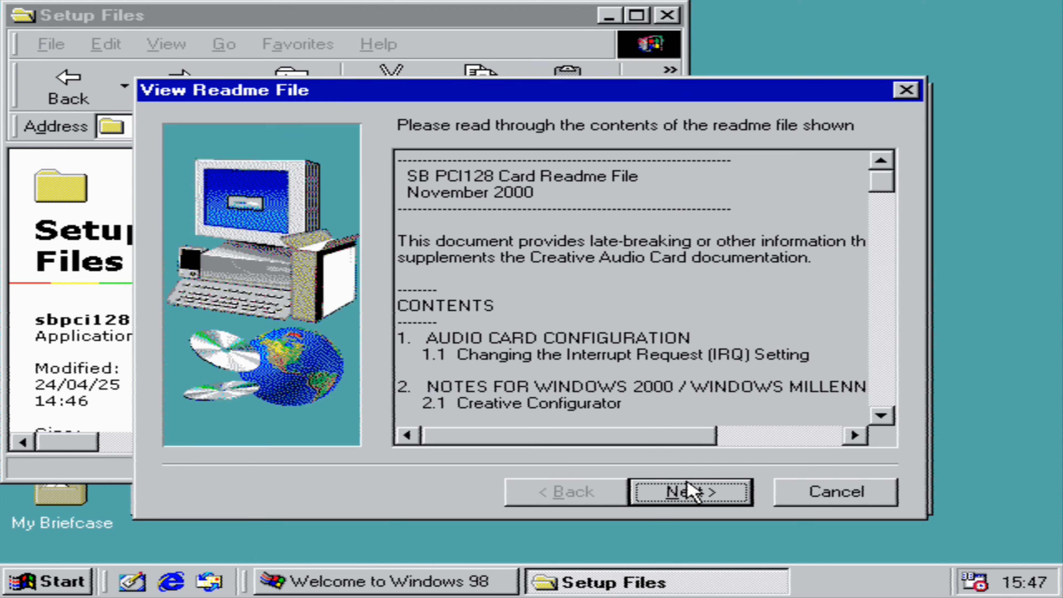
pyautogui.click(691, 492)
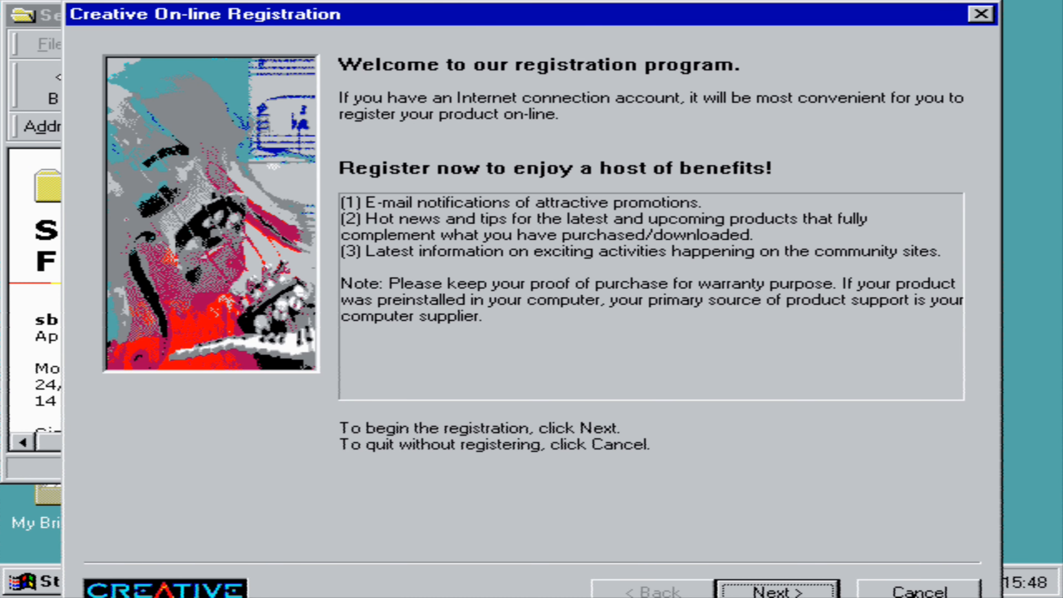
# - Cancel the Creative on-line registration with "Do not remind me to register" and finish the setup by restarting the computer
pyautogui.click(879, 587)
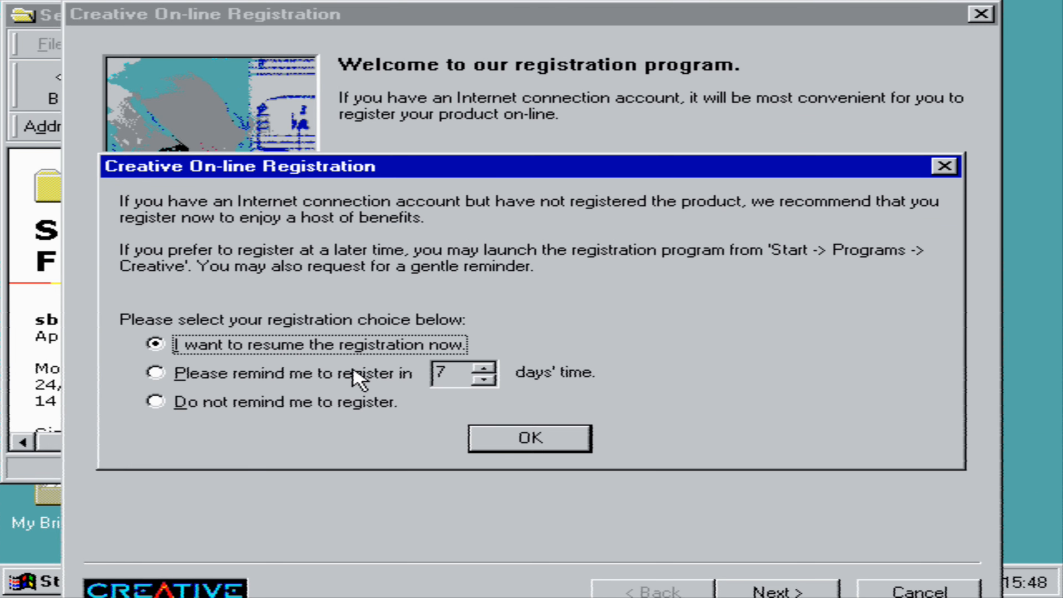
pyautogui.click(231, 403)
pyautogui.click(527, 439)
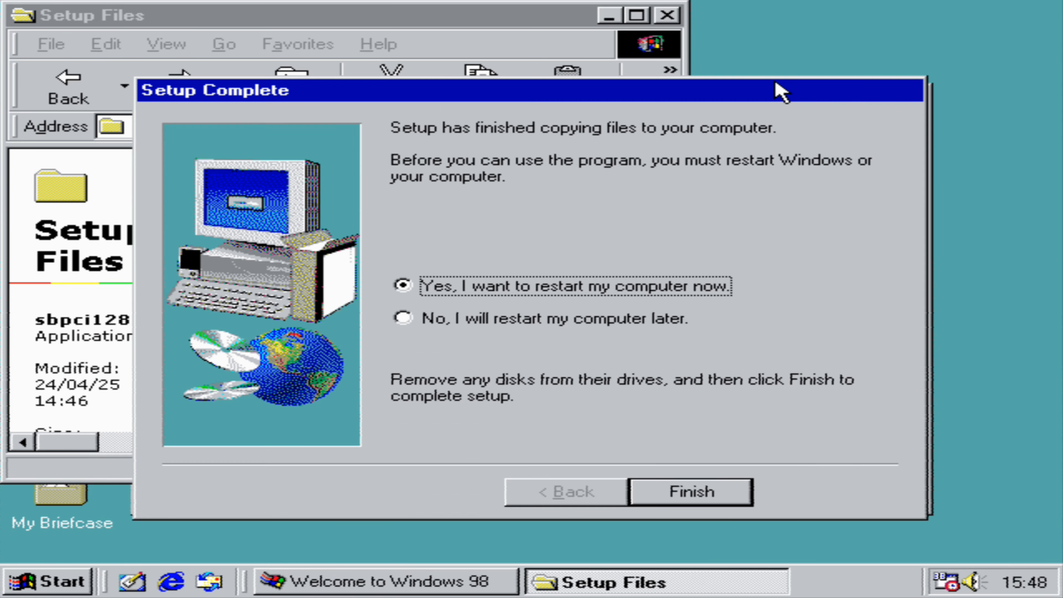
pyautogui.click(669, 493)
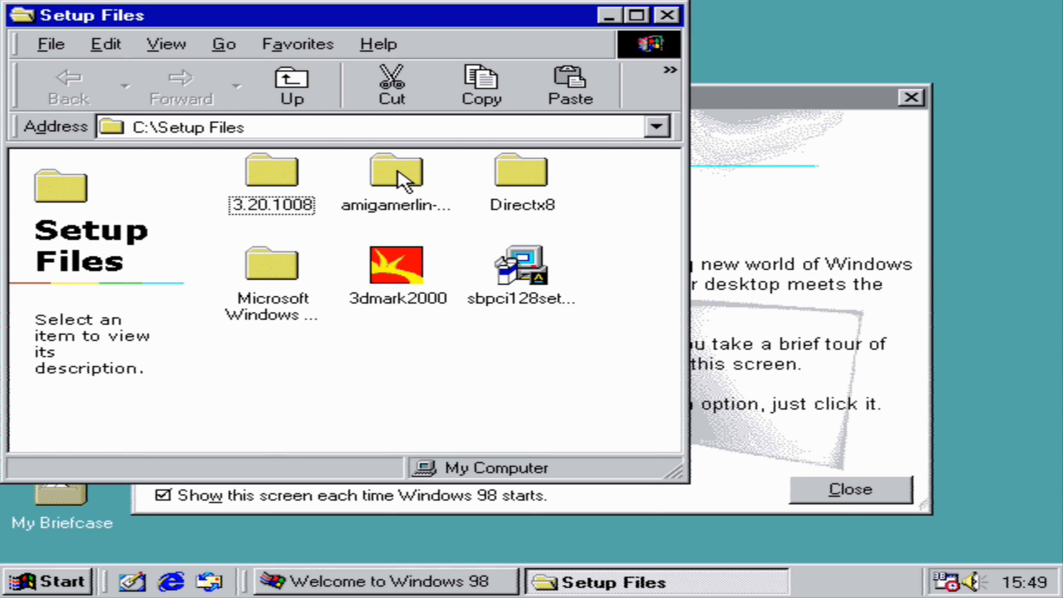
# - Launch Isetup from the amigamerlin-win9x-29\am29win9x folder and close the Welcome to Windows 98 and folder windows
pyautogui.doubleClick(400, 181)
pyautogui.doubleClick(276, 171)
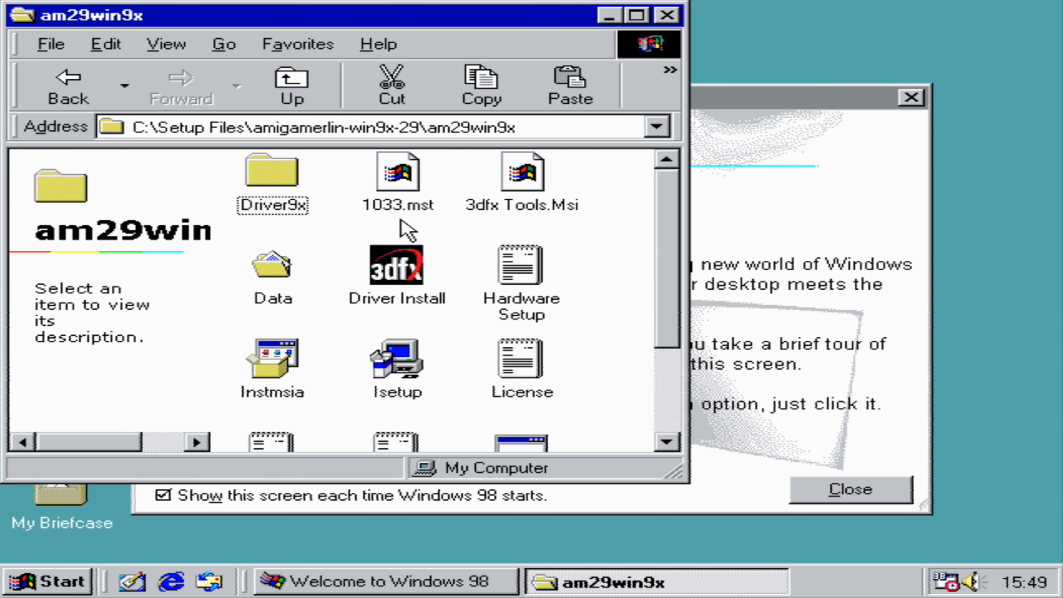
pyautogui.doubleClick(373, 361)
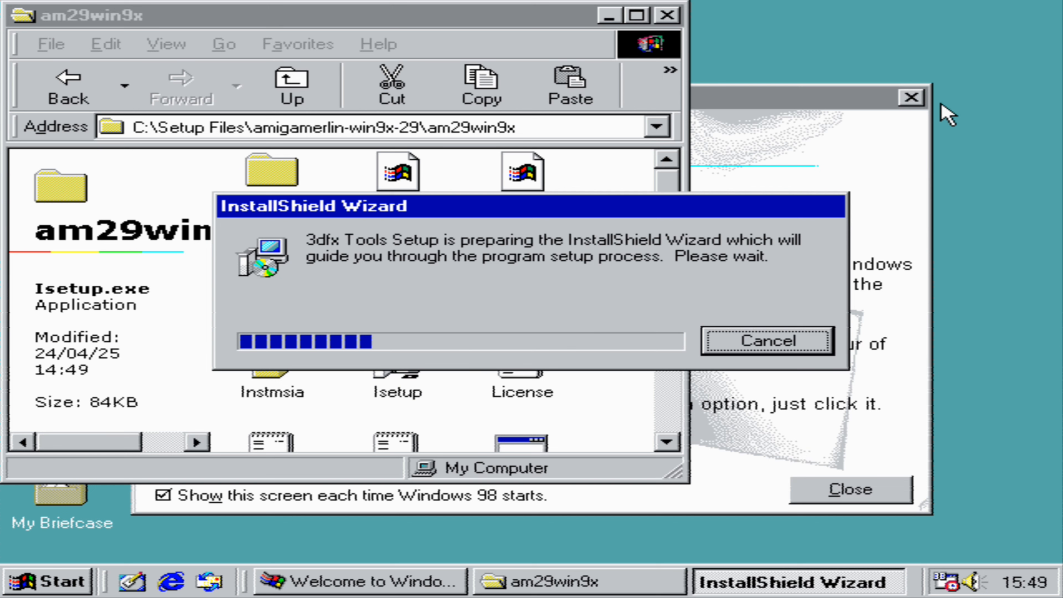
pyautogui.click(911, 97)
pyautogui.click(667, 15)
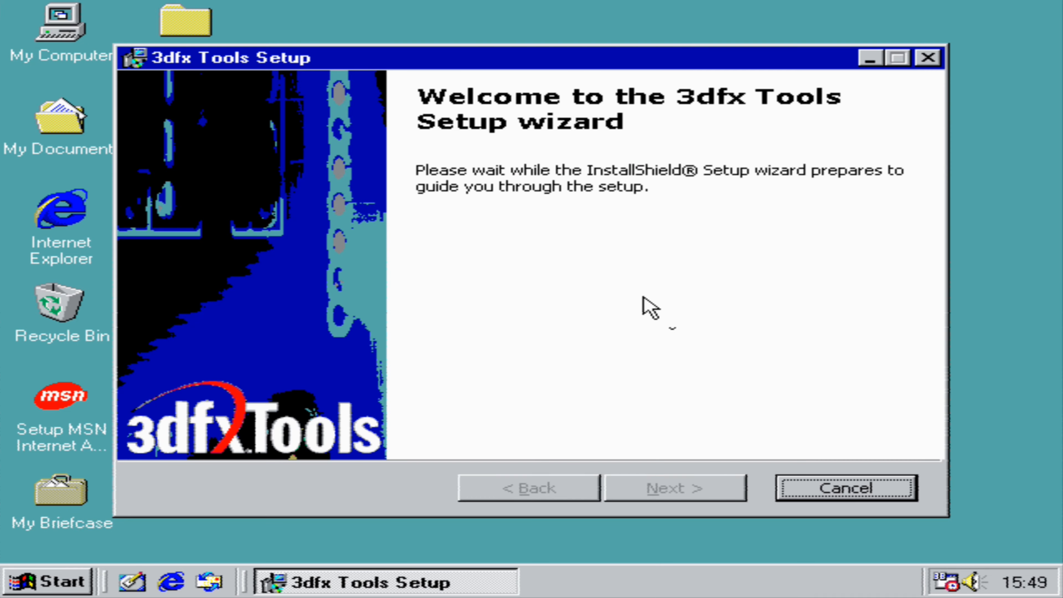
# - Install 3dfx Tools, accepting the terms in the license agreement, and restart the system
pyautogui.click(669, 487)
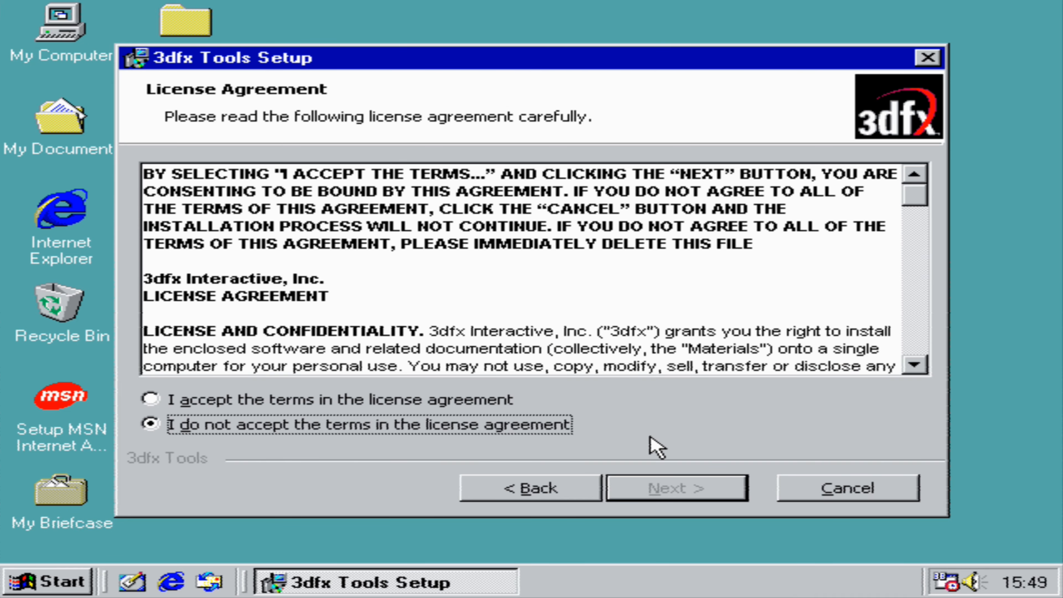
pyautogui.click(322, 401)
pyautogui.click(676, 491)
pyautogui.click(683, 498)
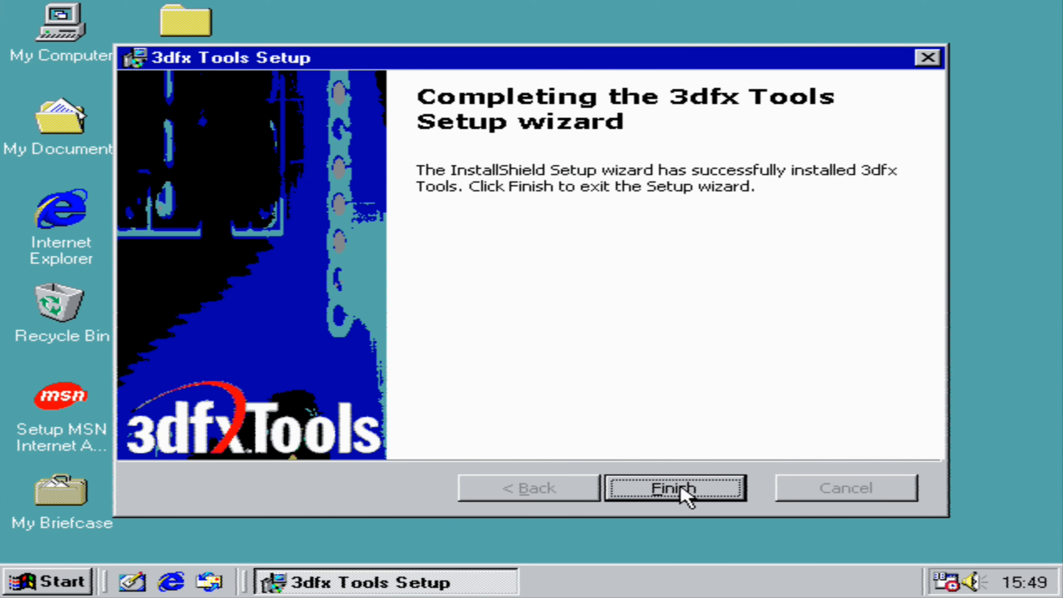
pyautogui.click(681, 489)
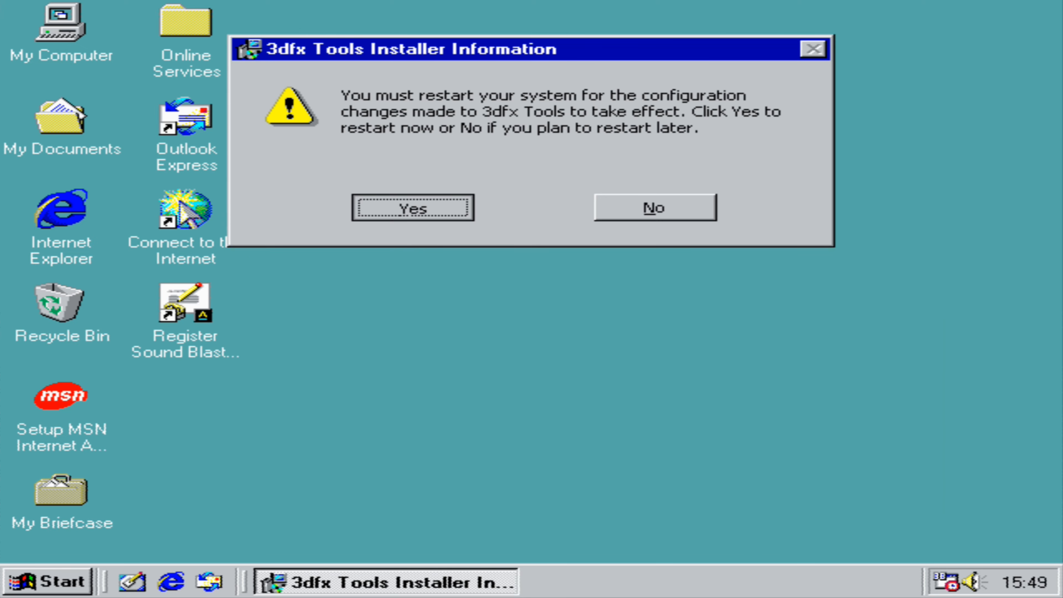
pyautogui.click(416, 207)
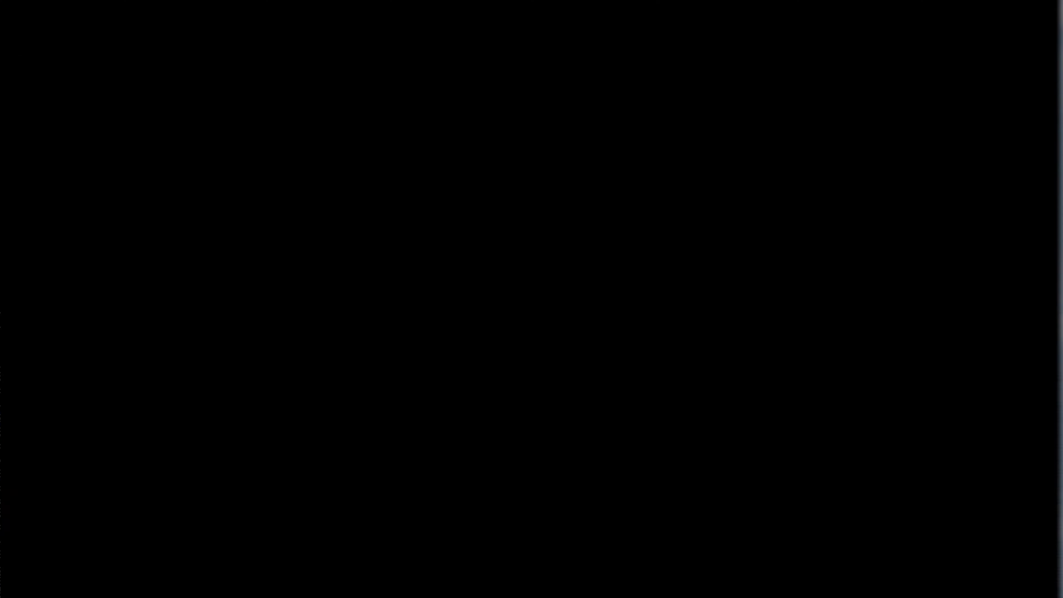